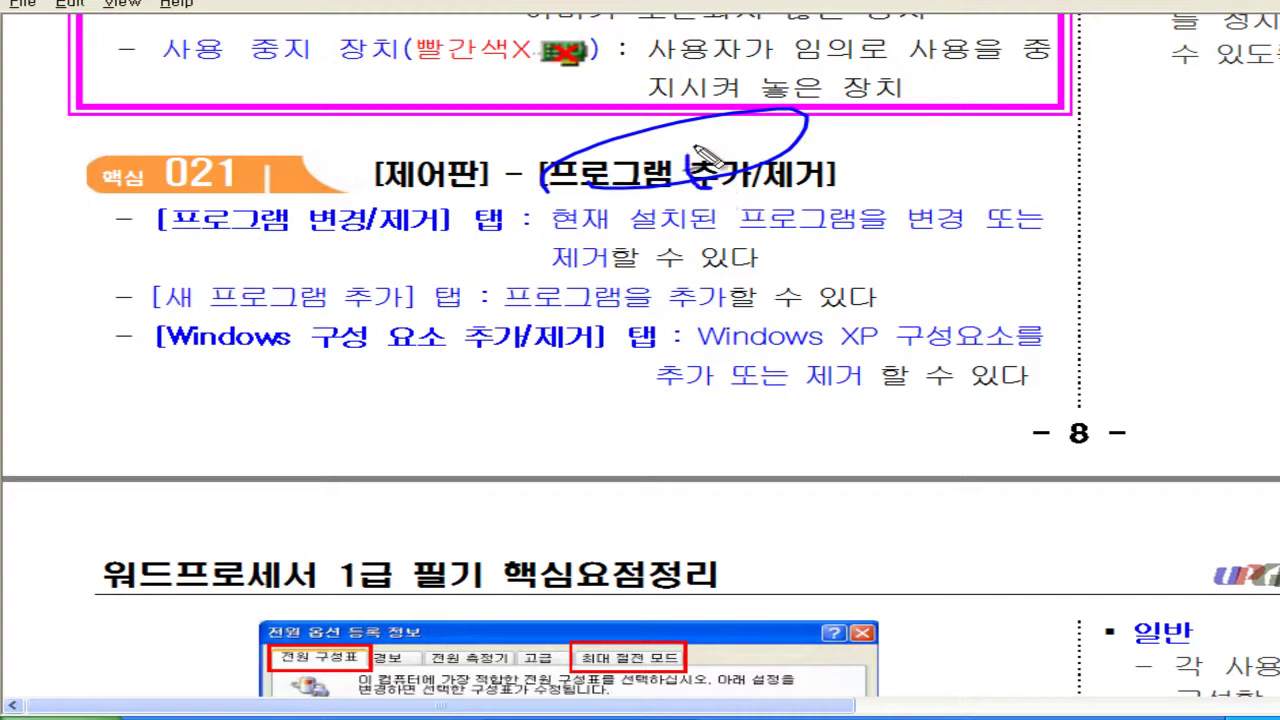
- Mark the 프로그램 추가/제거 heading of section 021 with pen strokes and clear the ink
mouse_move(792, 204)
left_mouse_down()
mouse_move(758, 150)
mouse_move(772, 206)
left_mouse_up()
left_click_drag(552, 212, 868, 184)
mouse_move(777, 197)
left_mouse_down()
mouse_move(818, 216)
mouse_move(790, 200)
mouse_move(814, 206)
left_mouse_up()
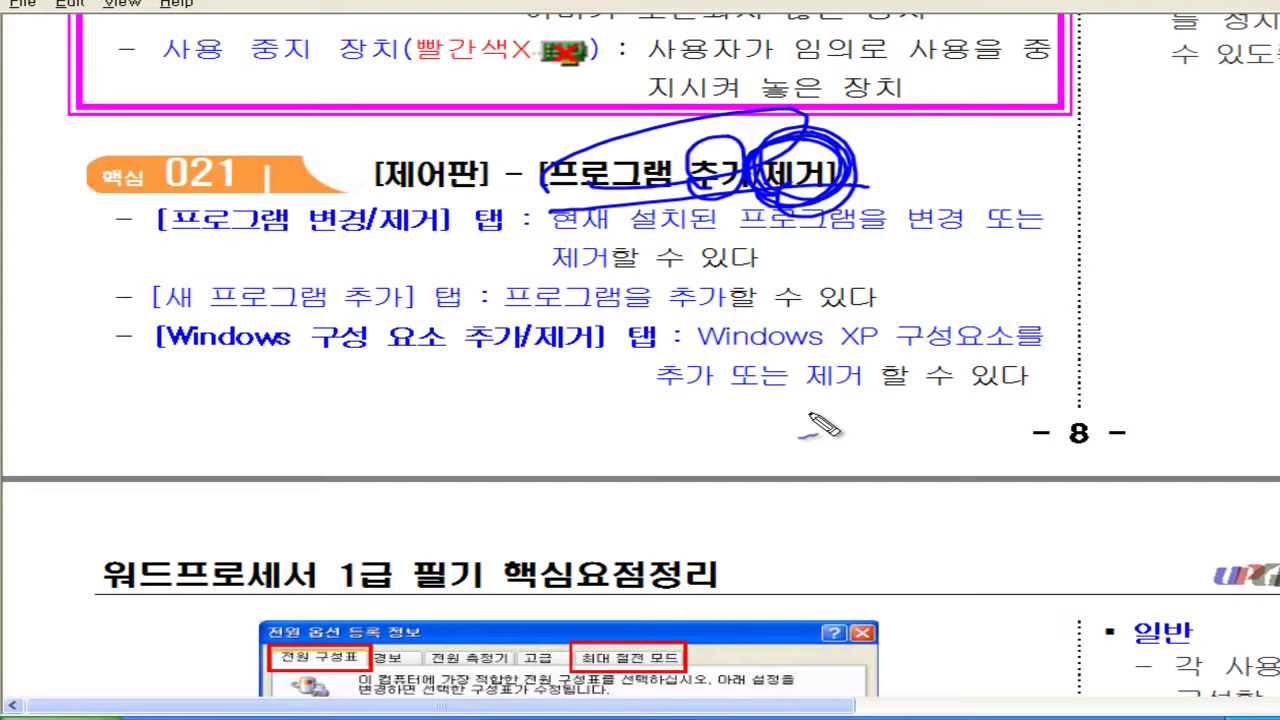
right_click(752, 420)
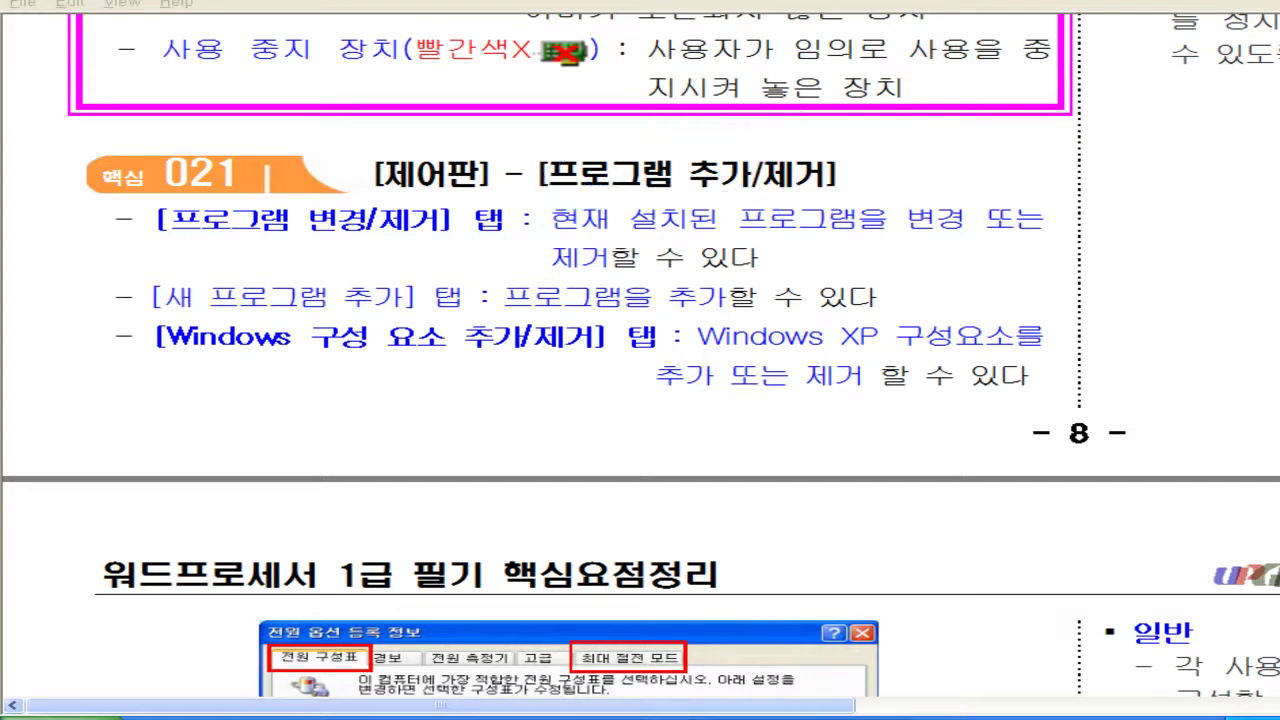
- Open the Windows Control Panel (제어판)
left_click(45, 714)
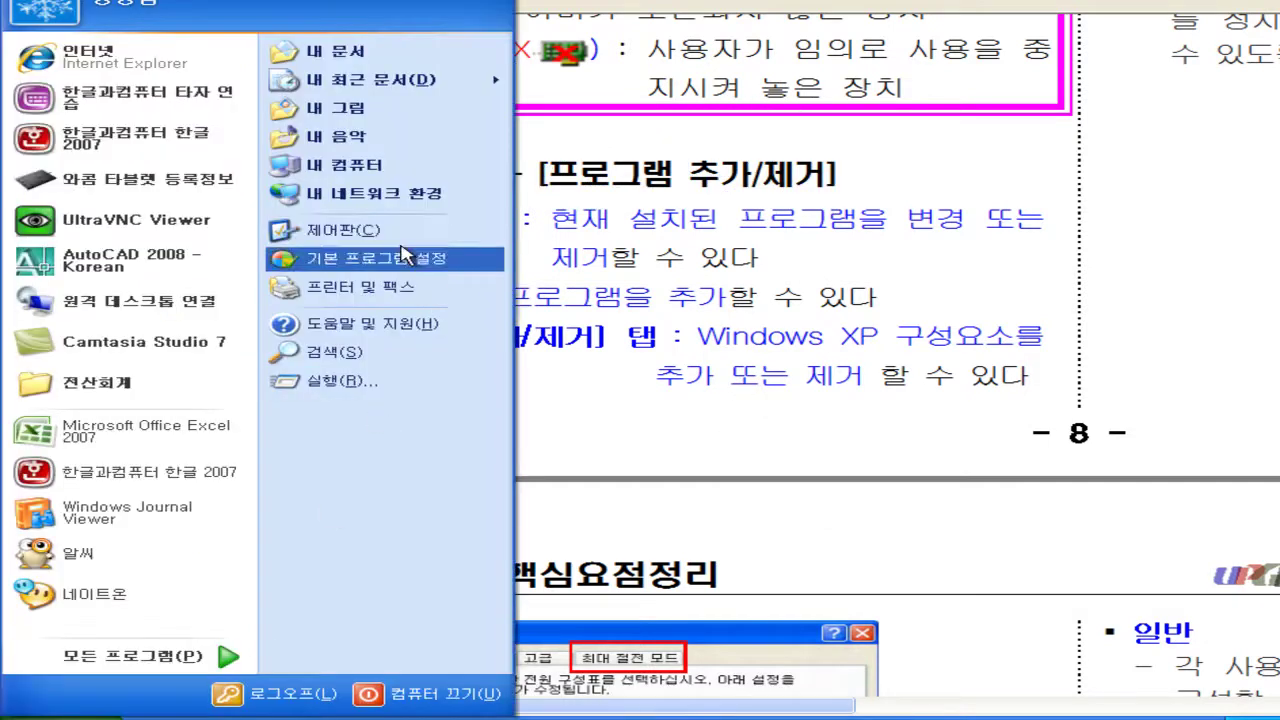
left_click(340, 231)
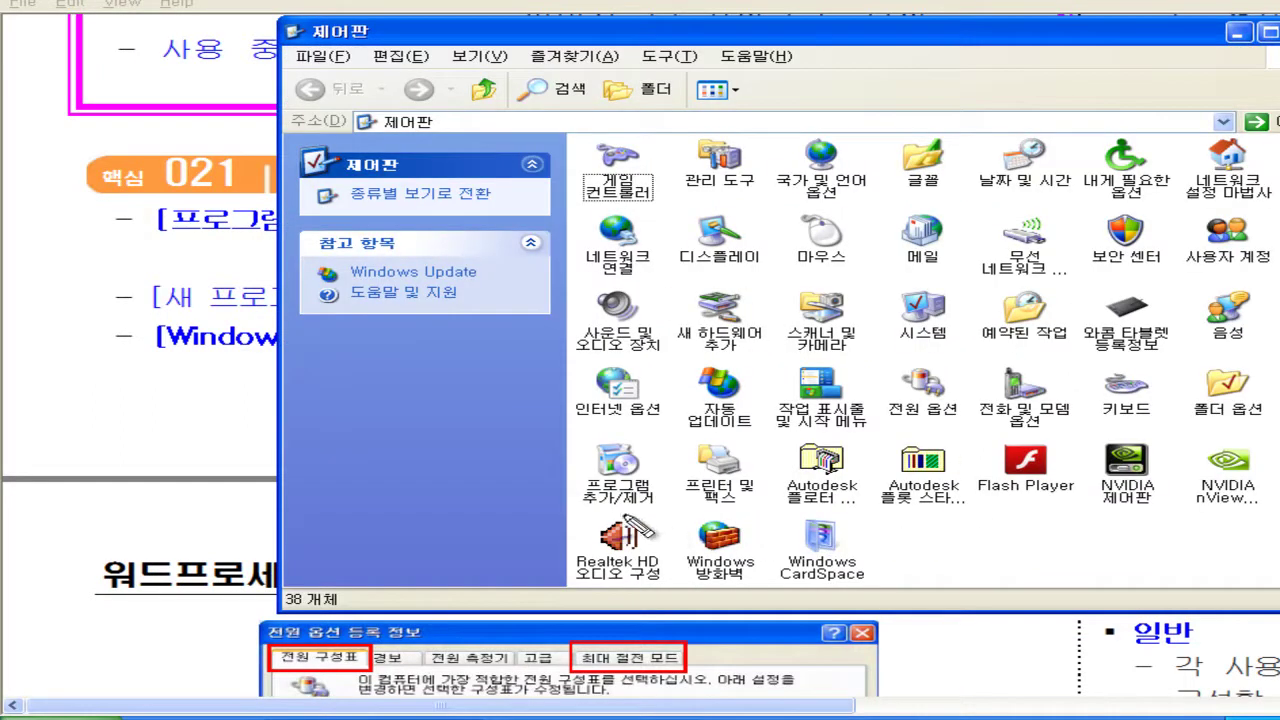
- Circle the 프로그램 추가/제거 icon, sketch freehand explanatory drawings around it in the Control Panel, and clear all the ink
mouse_move(590, 505)
left_mouse_down()
mouse_move(668, 440)
mouse_move(613, 509)
left_mouse_up()
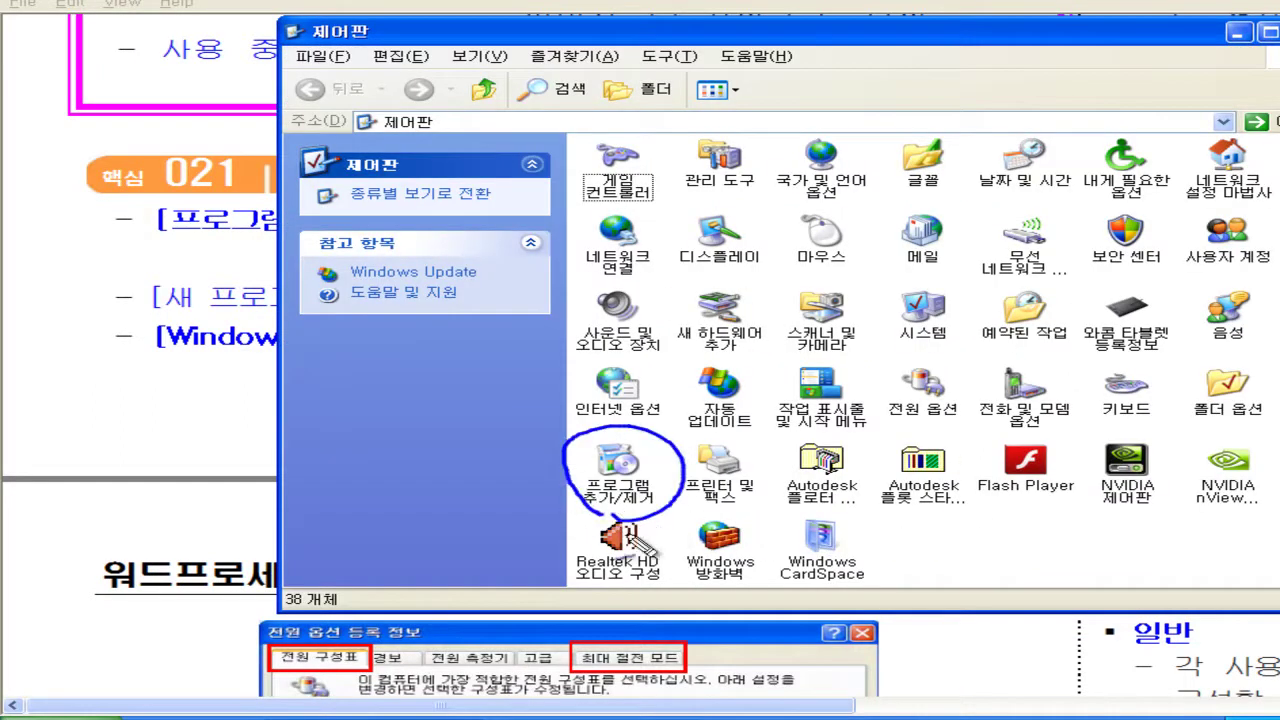
left_click_drag(530, 496, 552, 490)
mouse_move(487, 484)
left_mouse_down()
mouse_move(540, 474)
mouse_move(522, 492)
left_mouse_up()
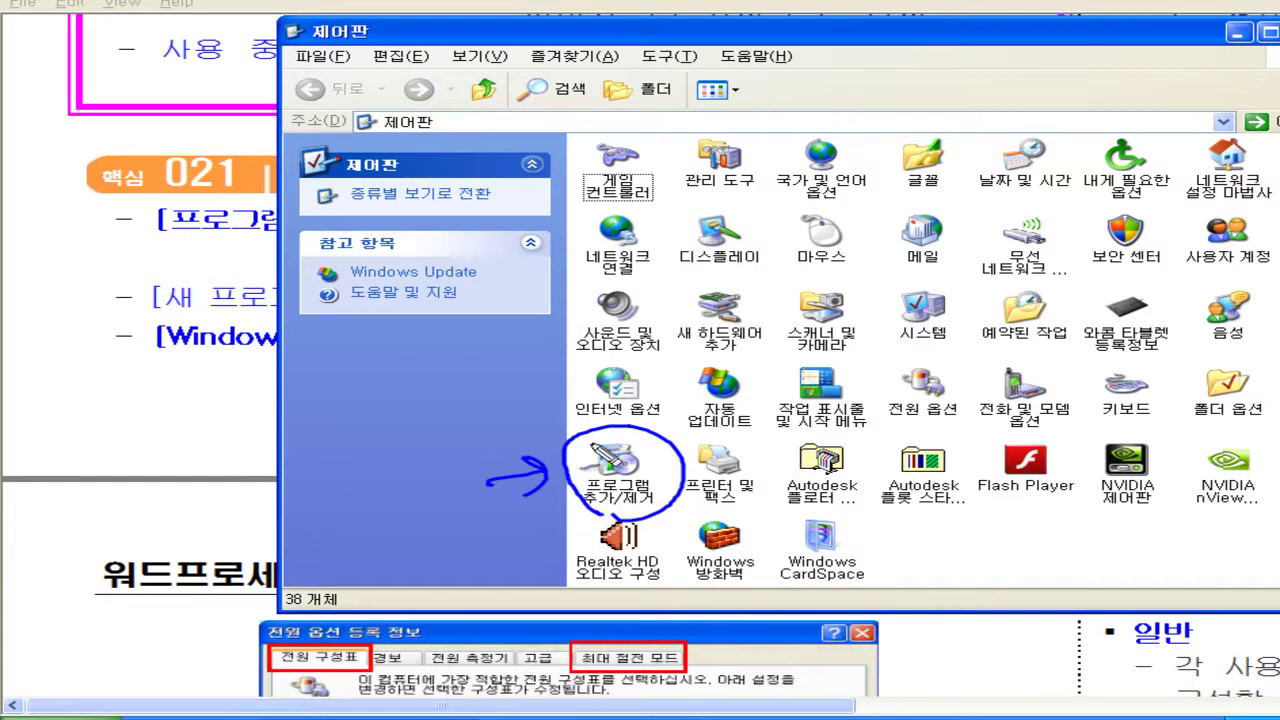
left_click_drag(488, 484, 437, 494)
mouse_move(268, 365)
left_mouse_down()
mouse_move(340, 578)
mouse_move(470, 490)
left_mouse_up()
mouse_move(632, 405)
left_mouse_down()
mouse_move(675, 380)
mouse_move(672, 455)
mouse_move(700, 490)
mouse_move(682, 528)
left_mouse_up()
left_click_drag(652, 450, 660, 450)
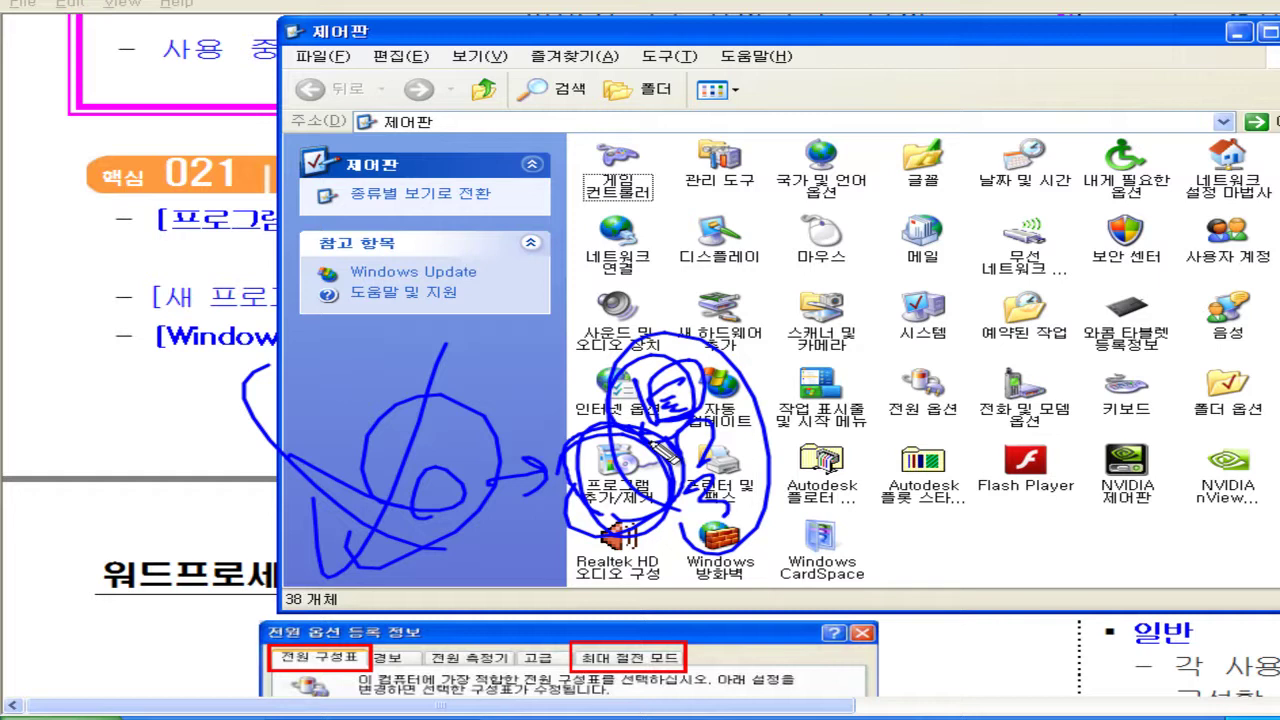
mouse_move(366, 420)
left_mouse_down()
mouse_move(466, 428)
mouse_move(370, 400)
left_mouse_up()
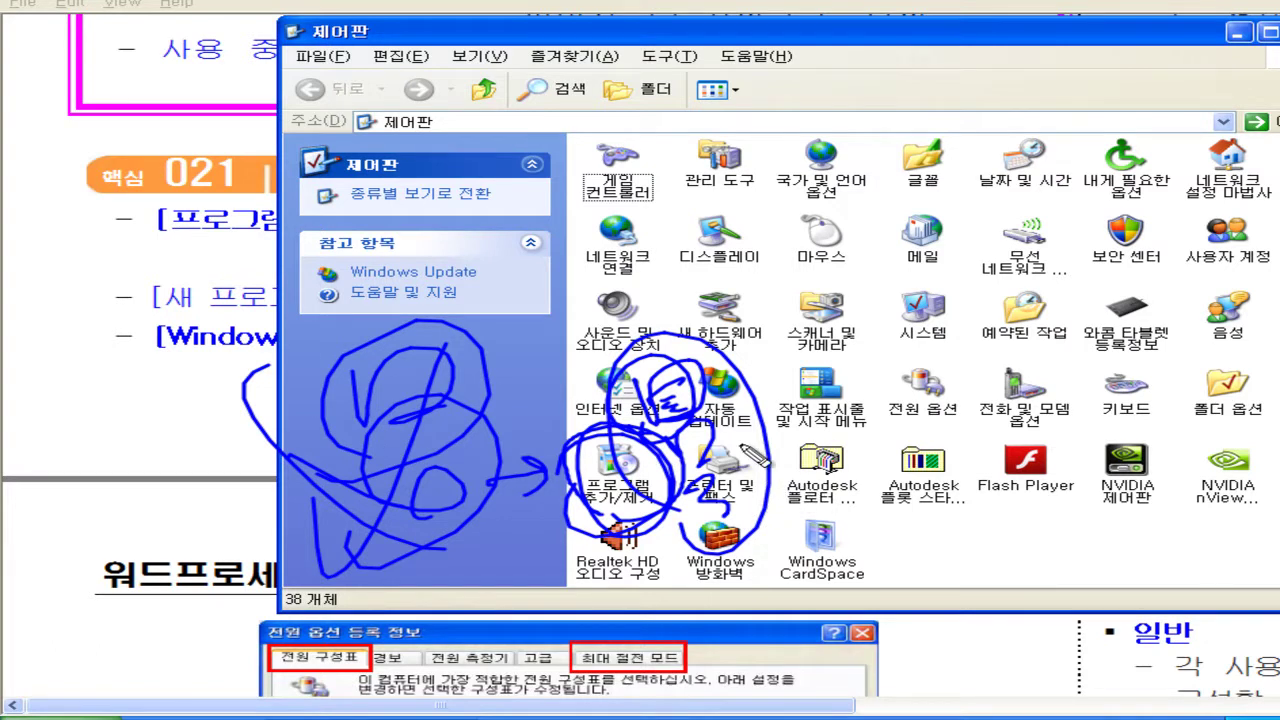
mouse_move(692, 396)
left_mouse_down()
mouse_move(724, 412)
mouse_move(718, 535)
mouse_move(765, 545)
mouse_move(690, 430)
mouse_move(768, 514)
mouse_move(690, 530)
mouse_move(705, 505)
left_mouse_up()
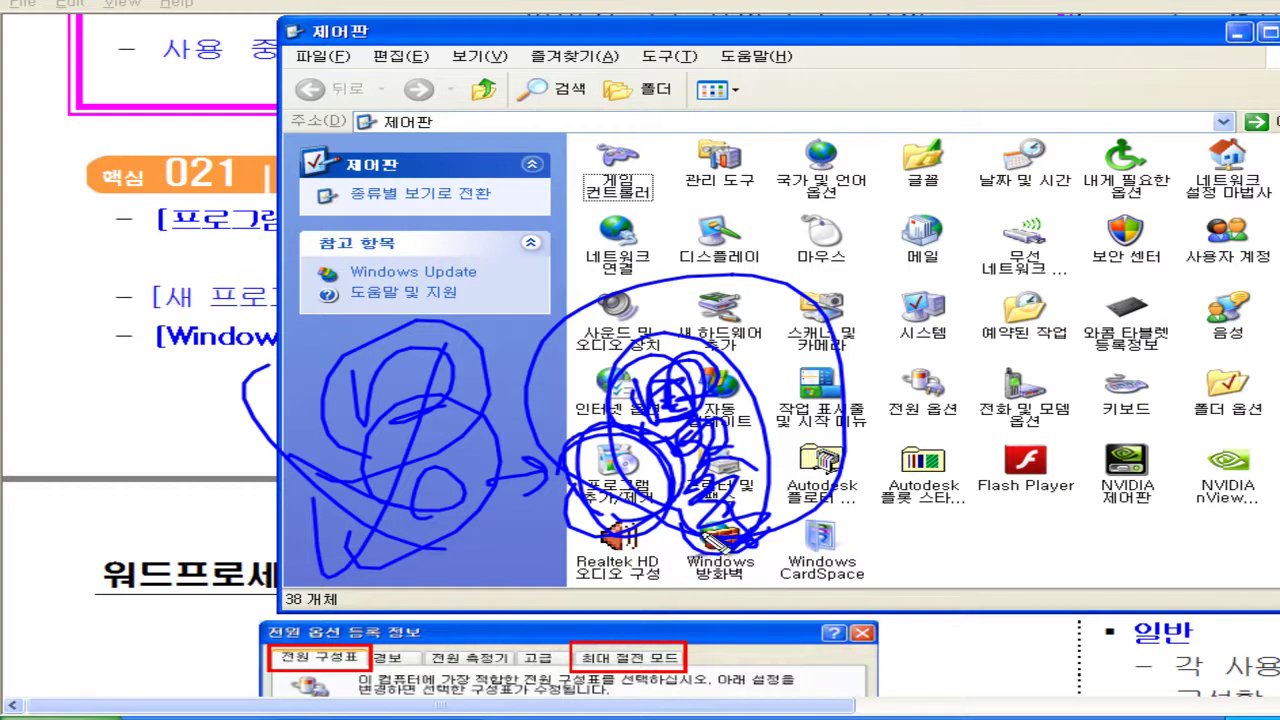
mouse_move(620, 535)
left_mouse_down()
mouse_move(580, 500)
mouse_move(600, 495)
left_mouse_up()
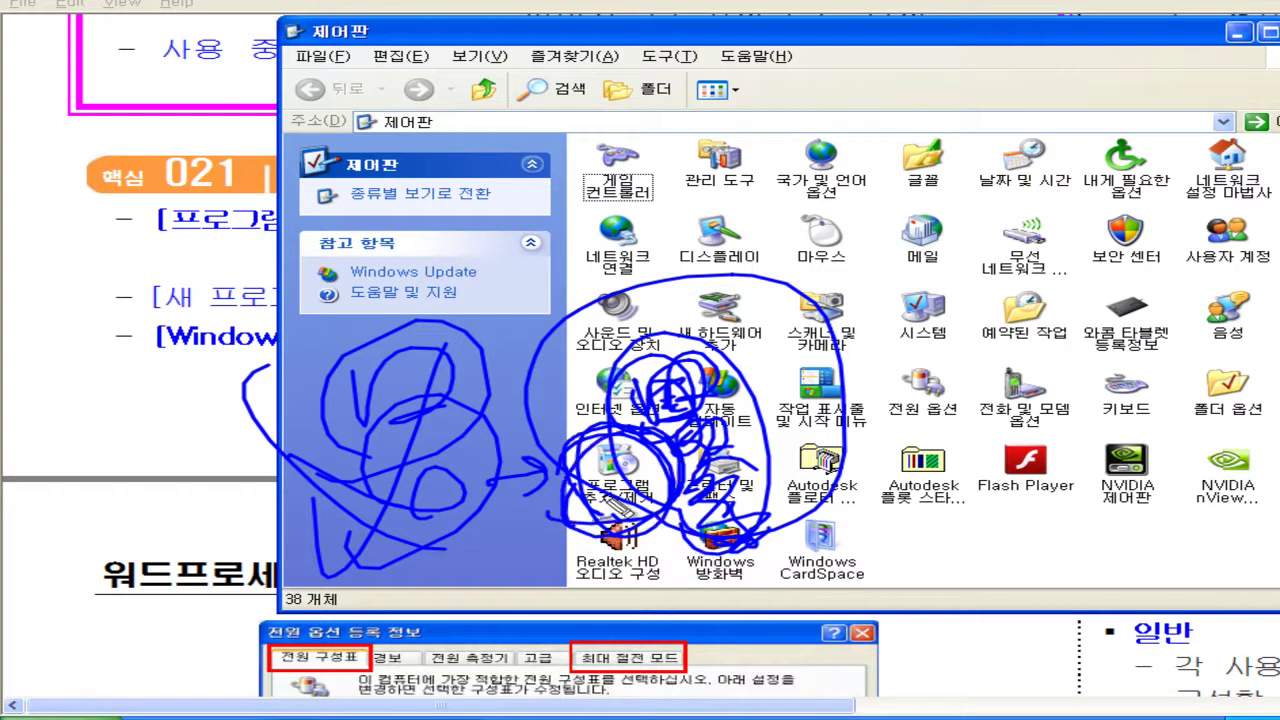
left_click_drag(420, 580, 440, 465)
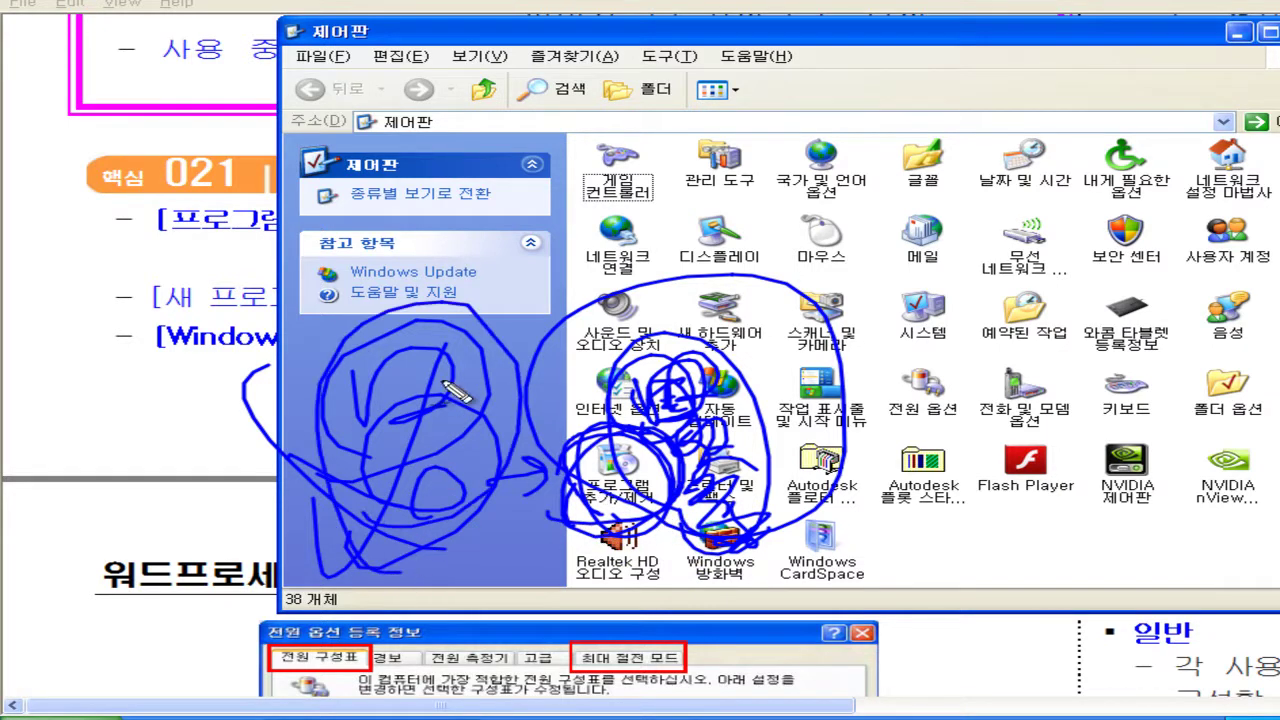
left_click_drag(460, 395, 575, 205)
left_click_drag(708, 520, 782, 440)
mouse_move(690, 420)
left_mouse_down()
mouse_move(750, 358)
mouse_move(940, 254)
left_mouse_up()
mouse_move(782, 305)
left_mouse_down()
mouse_move(858, 352)
mouse_move(872, 312)
mouse_move(885, 345)
mouse_move(868, 345)
left_mouse_up()
left_click_drag(945, 298, 972, 258)
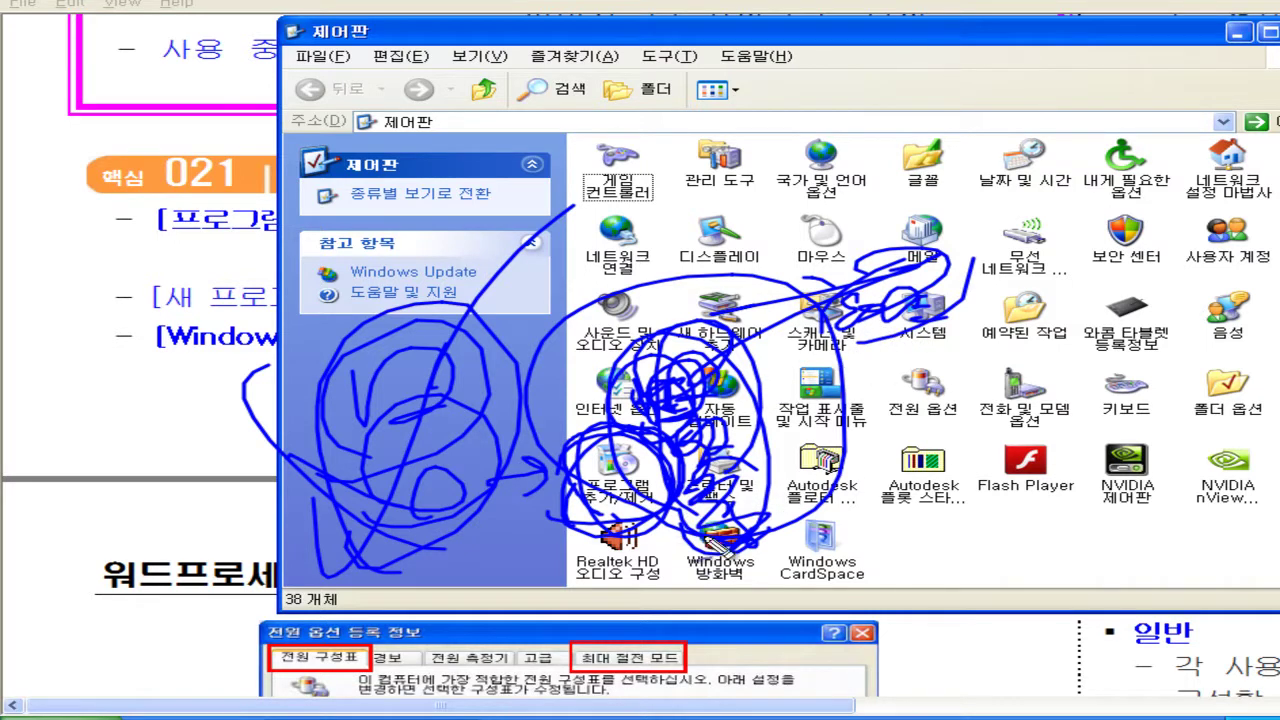
mouse_move(826, 548)
left_mouse_down()
mouse_move(870, 530)
mouse_move(890, 548)
mouse_move(935, 530)
mouse_move(876, 556)
mouse_move(1010, 530)
mouse_move(1045, 500)
mouse_move(830, 500)
mouse_move(918, 460)
left_mouse_up()
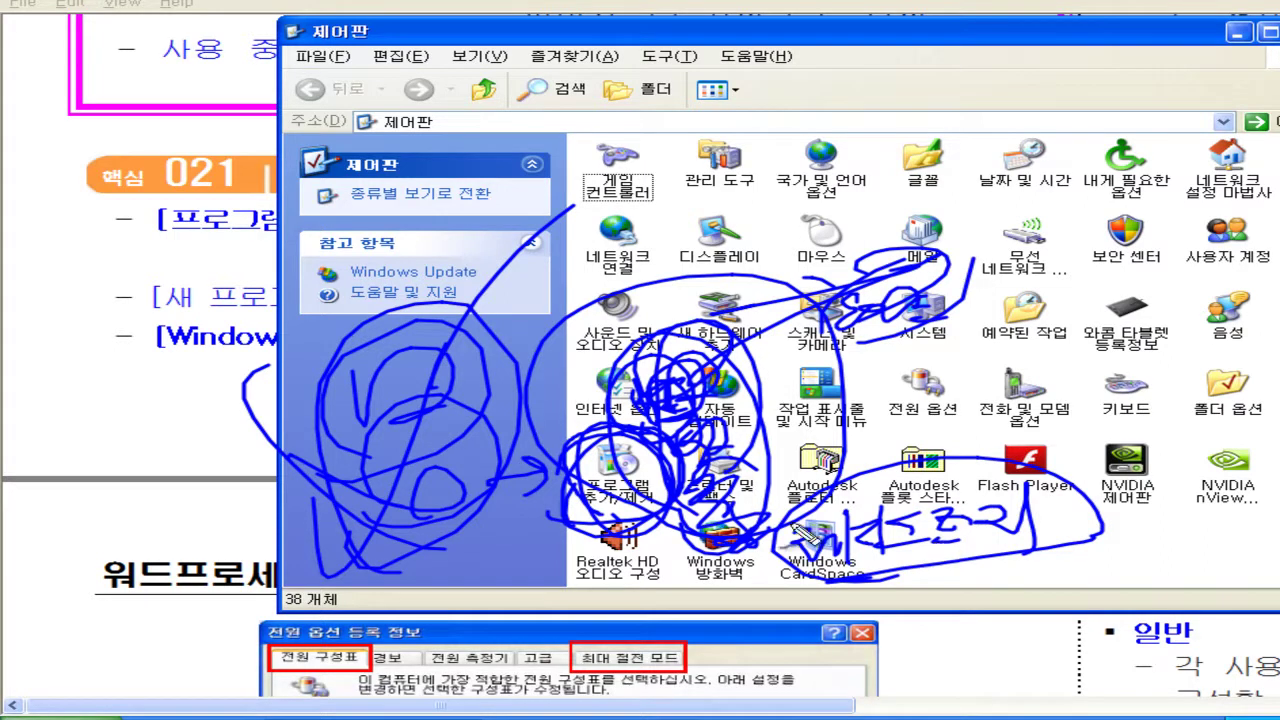
left_click_drag(965, 478, 1240, 390)
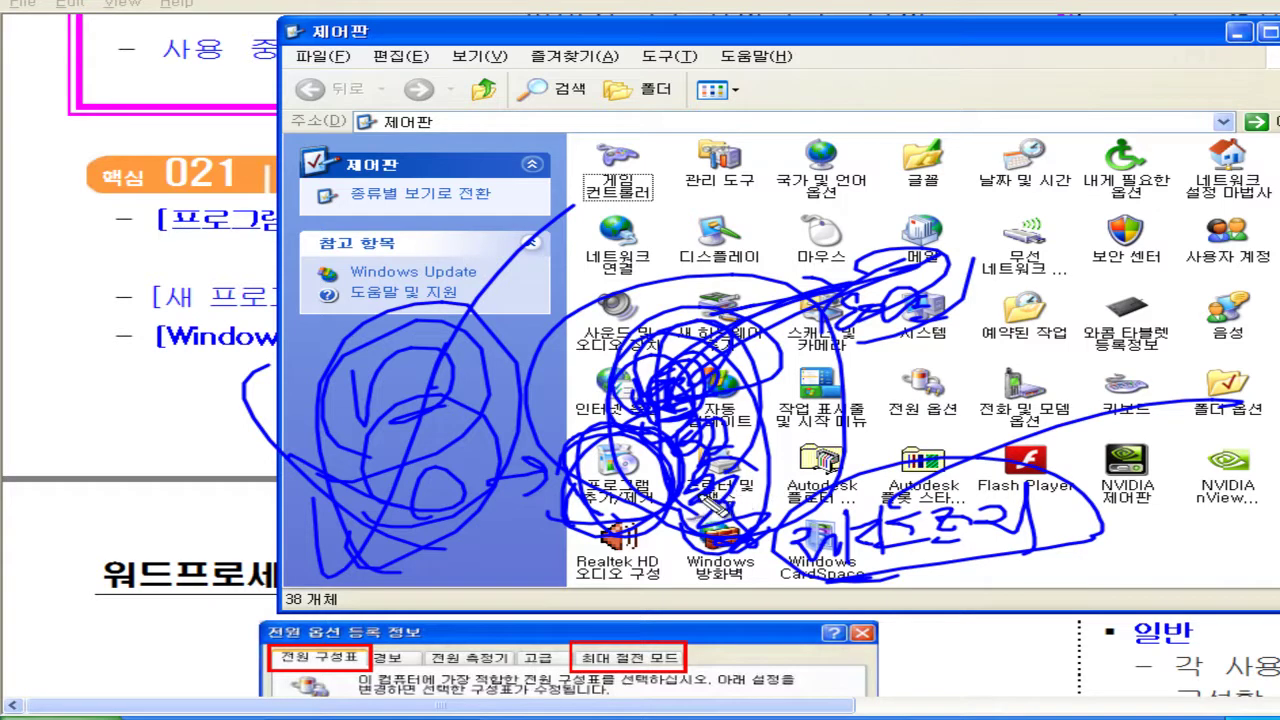
key("Escape")
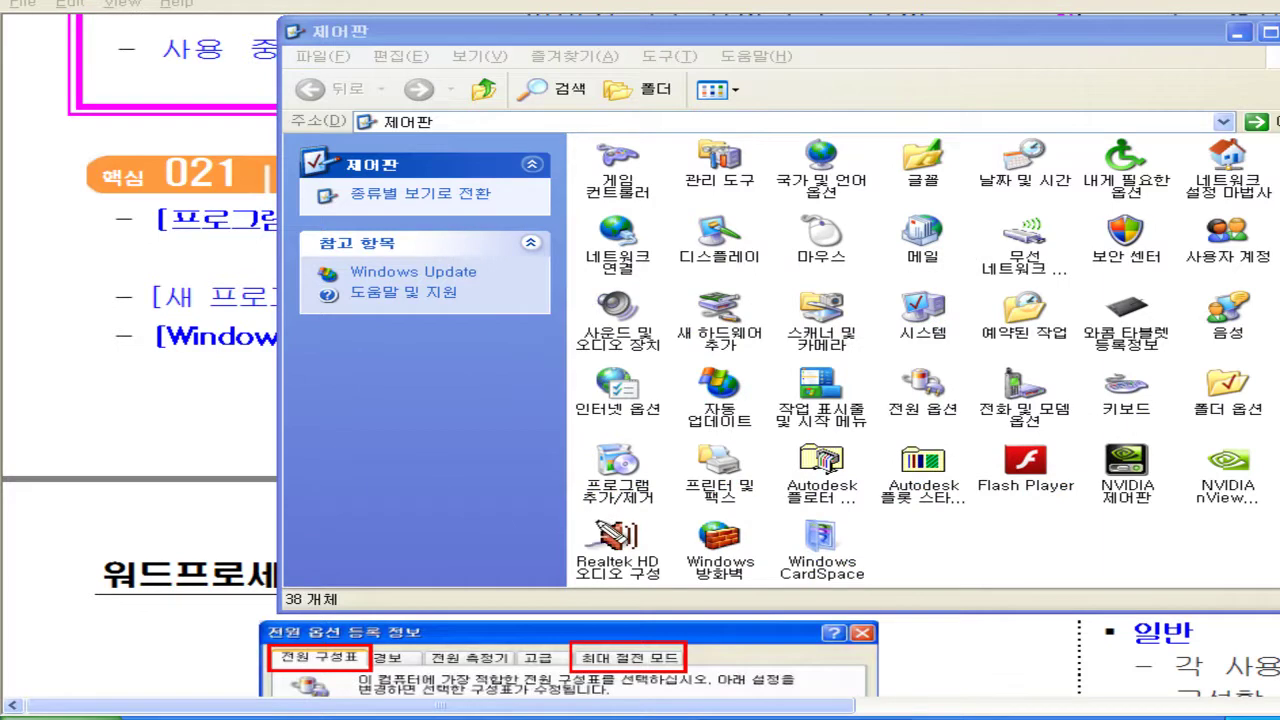
- Circle the 프로그램 추가/제거 icon again with a curly arrow beside it, and erase the annotation
left_click_drag(605, 522, 620, 490)
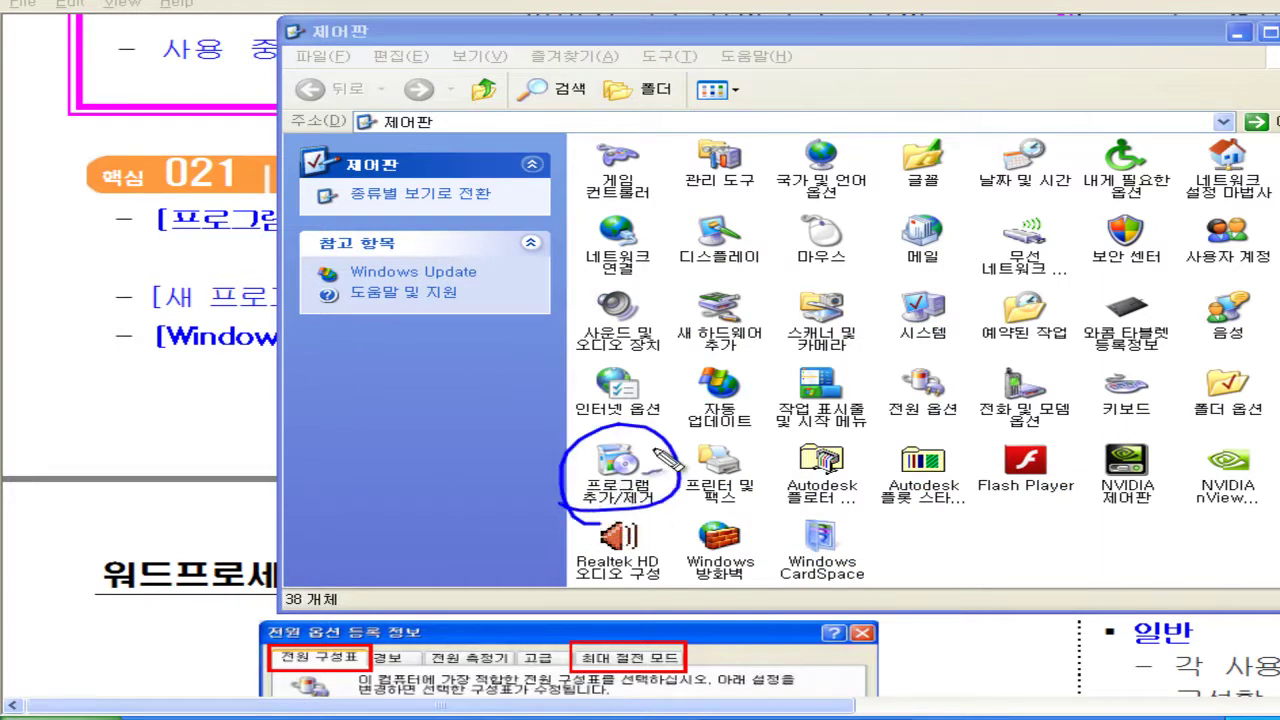
mouse_move(366, 440)
left_mouse_down()
mouse_move(414, 451)
mouse_move(510, 355)
mouse_move(622, 300)
left_mouse_up()
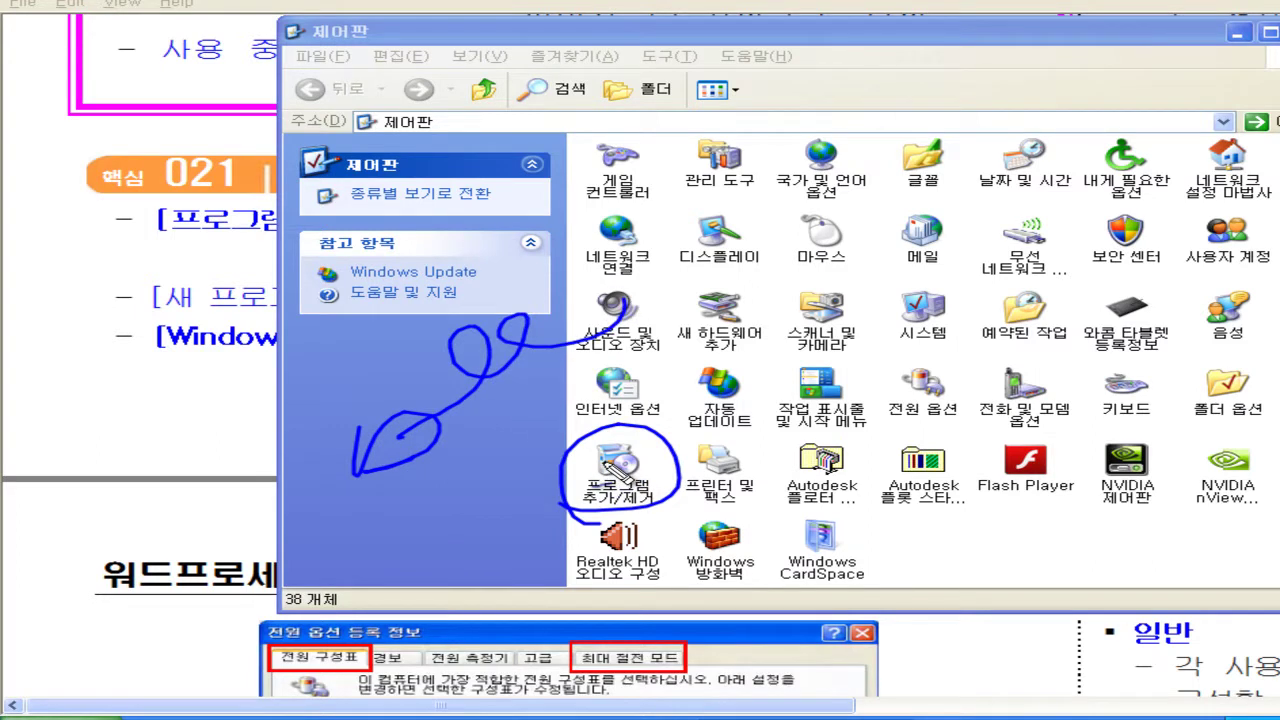
key("Escape")
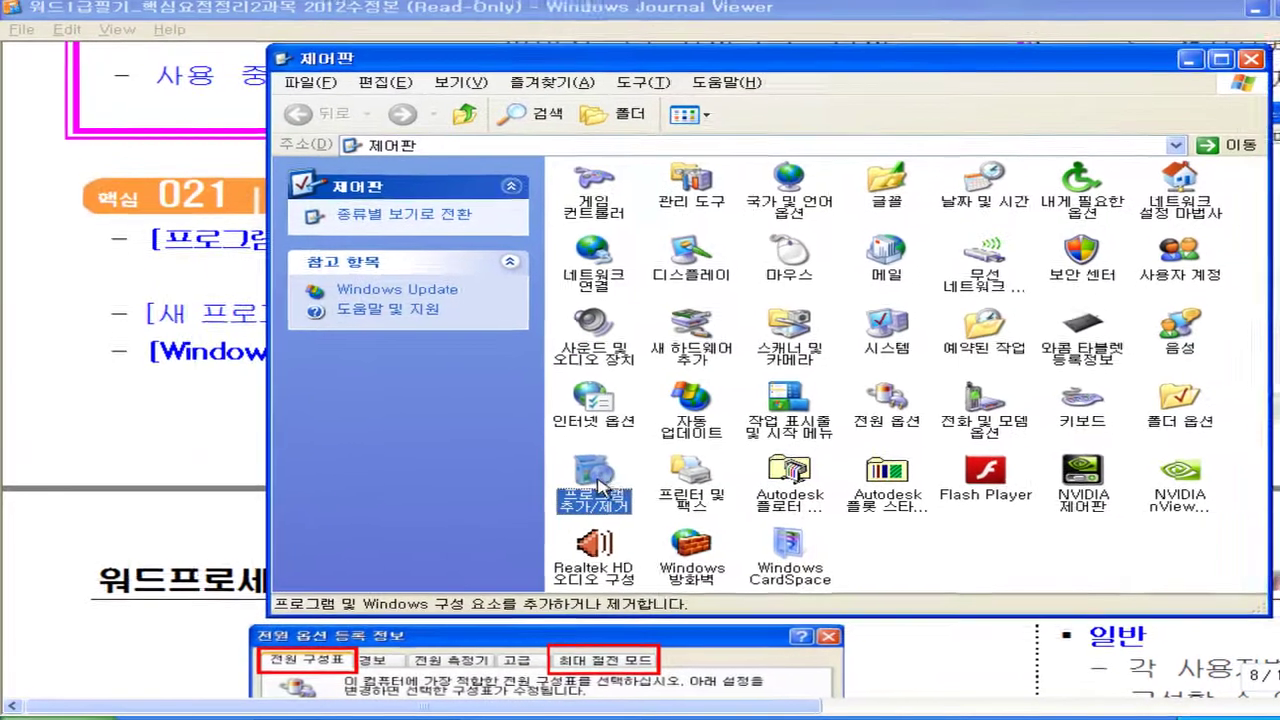
- Open 프로그램 추가/제거 from the Control Panel
double_click(615, 465)
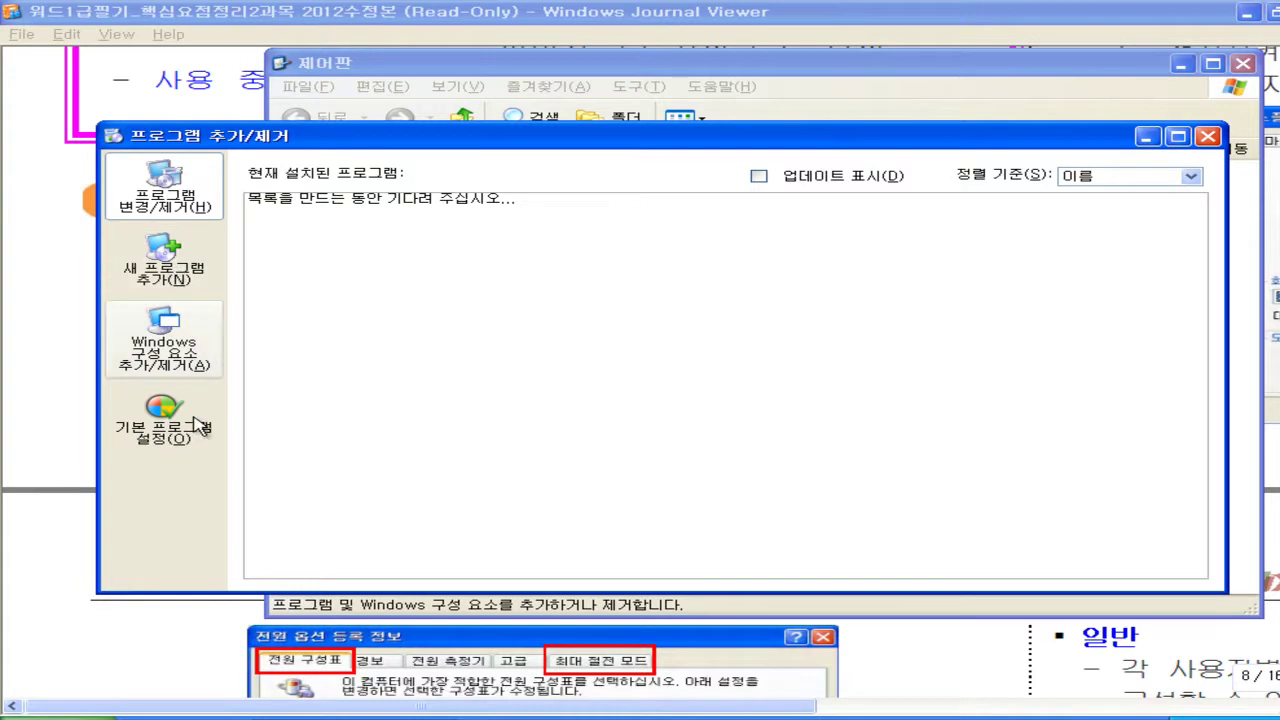
- Circle the task categories of the 프로그램 추가/제거 window with the pen and clear the ink
mouse_move(104, 467)
left_mouse_down()
mouse_move(228, 395)
mouse_move(195, 142)
mouse_move(120, 378)
mouse_move(160, 222)
mouse_move(255, 185)
mouse_move(215, 228)
mouse_move(165, 240)
mouse_move(265, 351)
left_mouse_up()
mouse_move(258, 402)
left_mouse_down()
mouse_move(272, 398)
mouse_move(95, 455)
mouse_move(84, 258)
left_mouse_up()
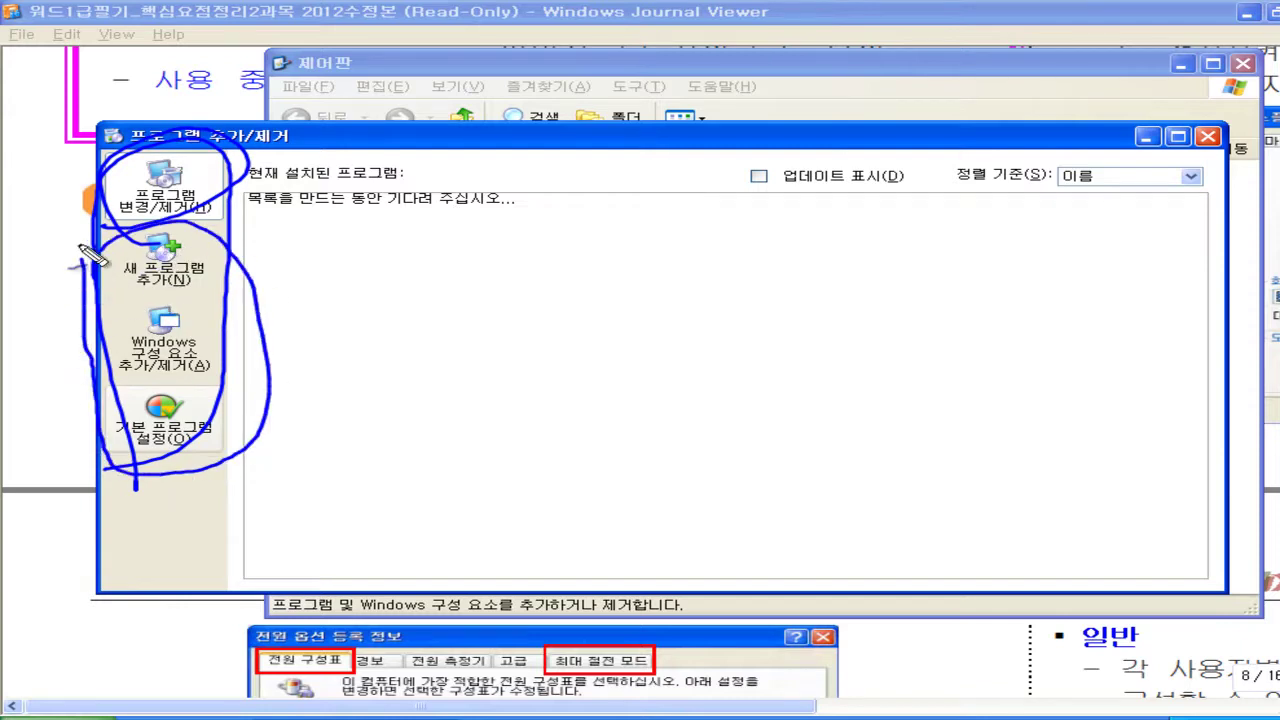
key("Escape")
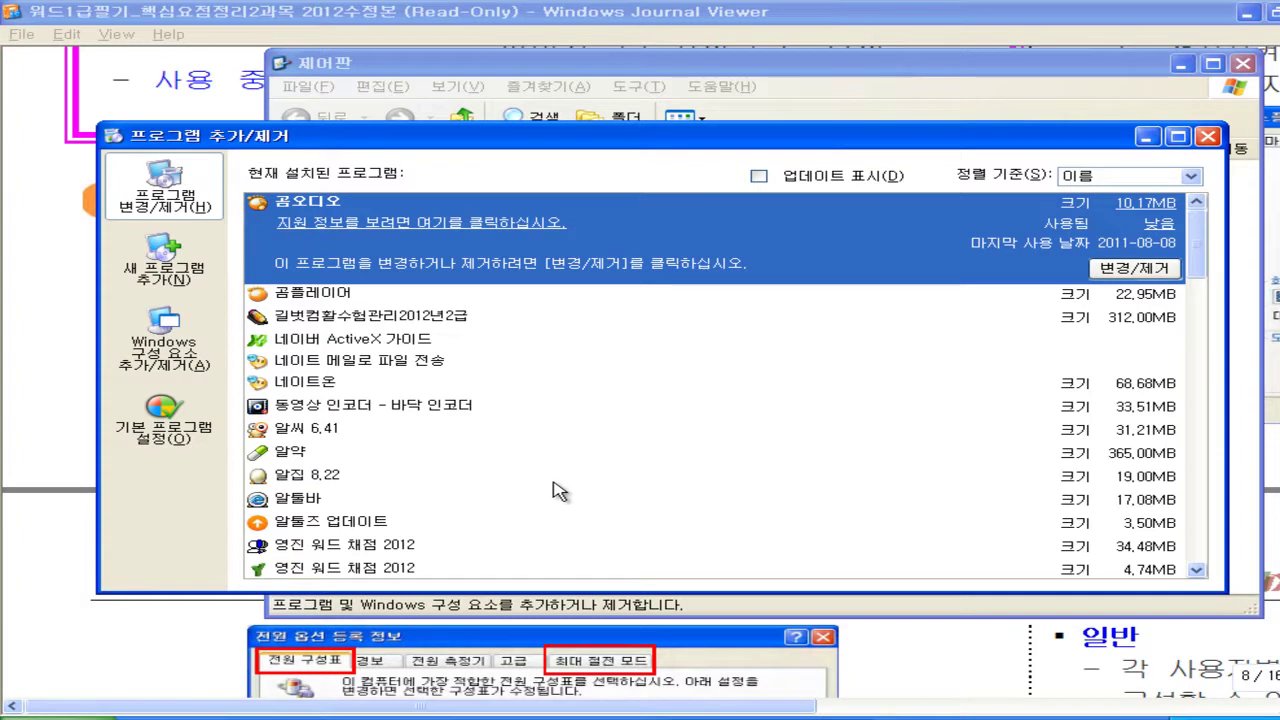
- Uninstall 네이트온 together with 네이트 메일로 파일 전송 and finish the removal wizard
left_click(330, 296)
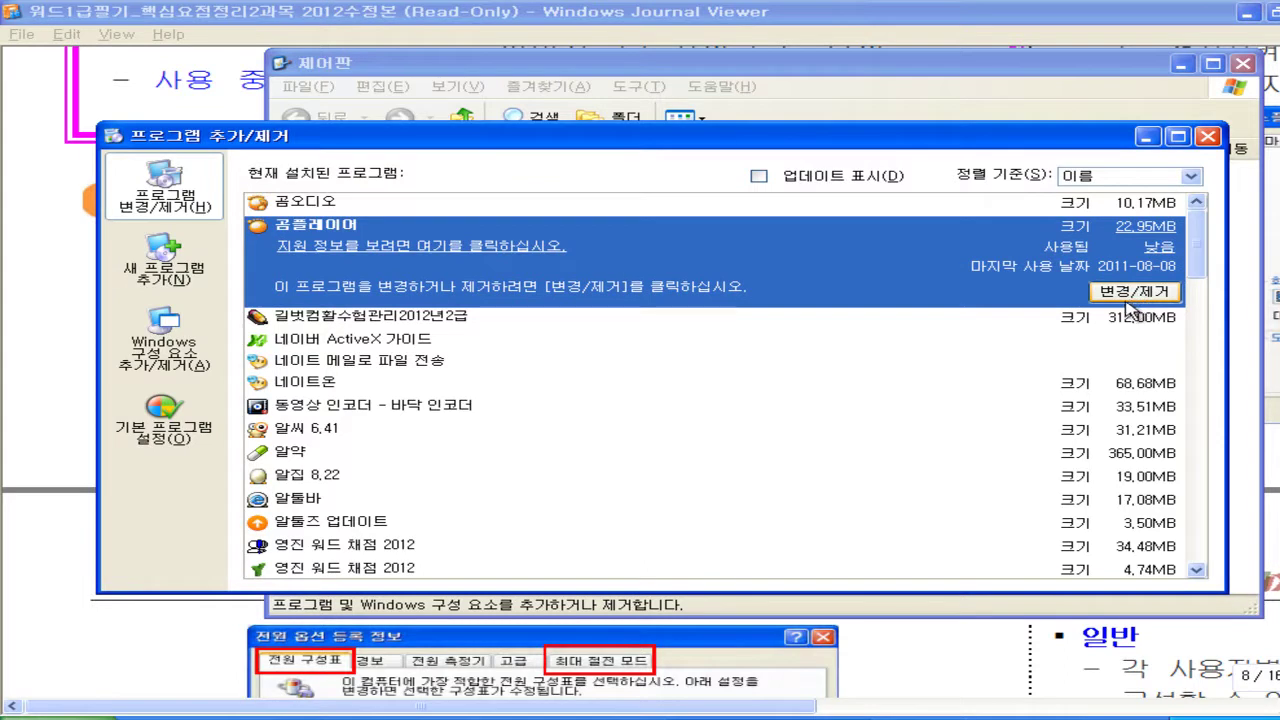
scroll(1200, 285, "down", 2)
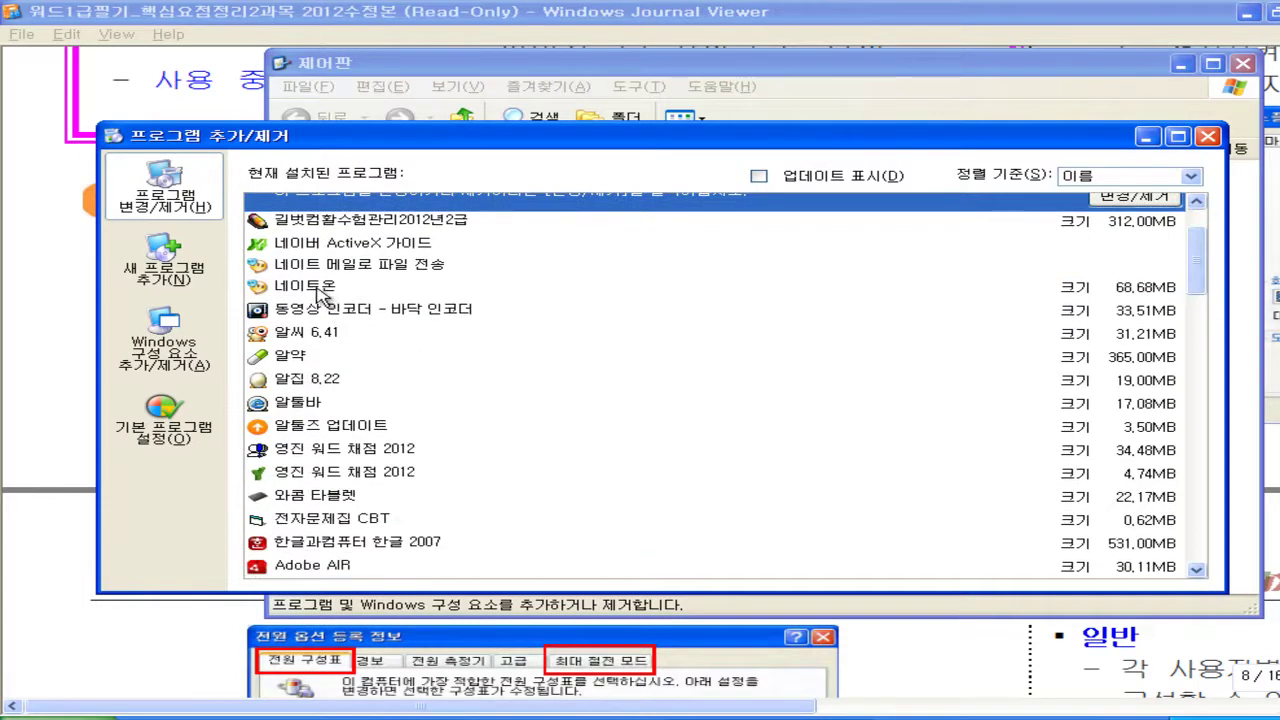
left_click(325, 295)
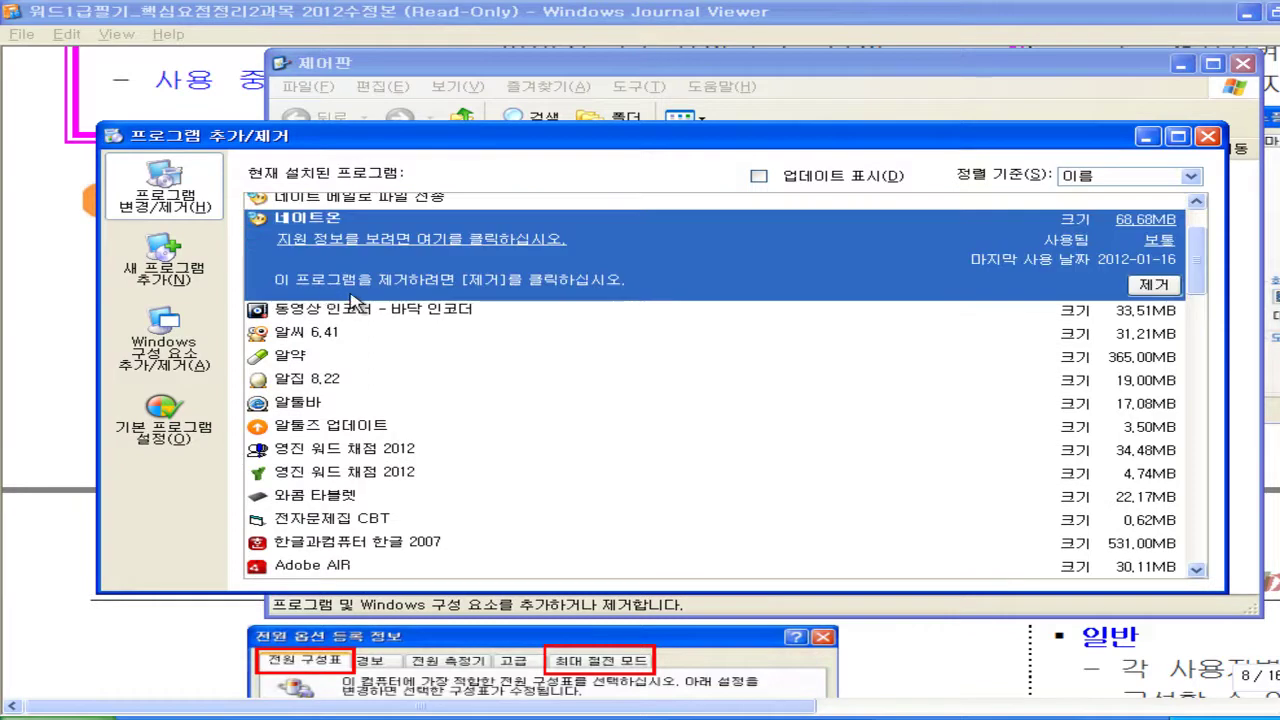
left_click(1153, 285)
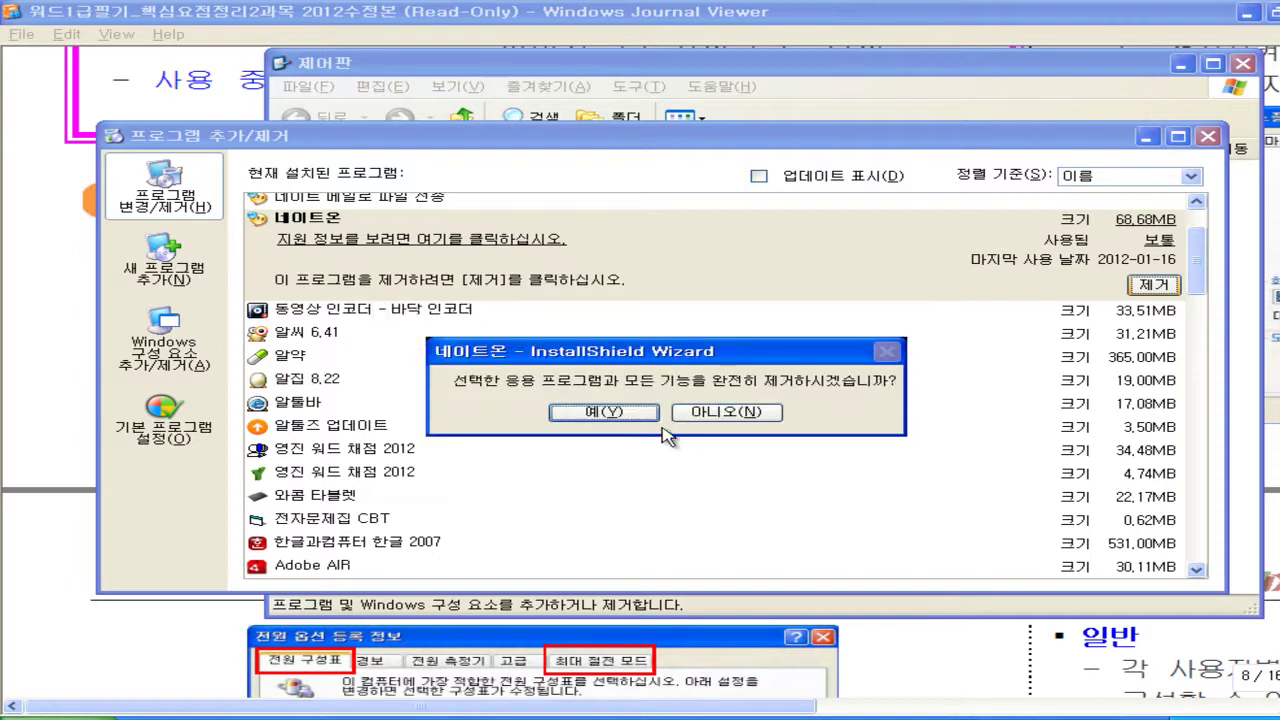
left_click(614, 413)
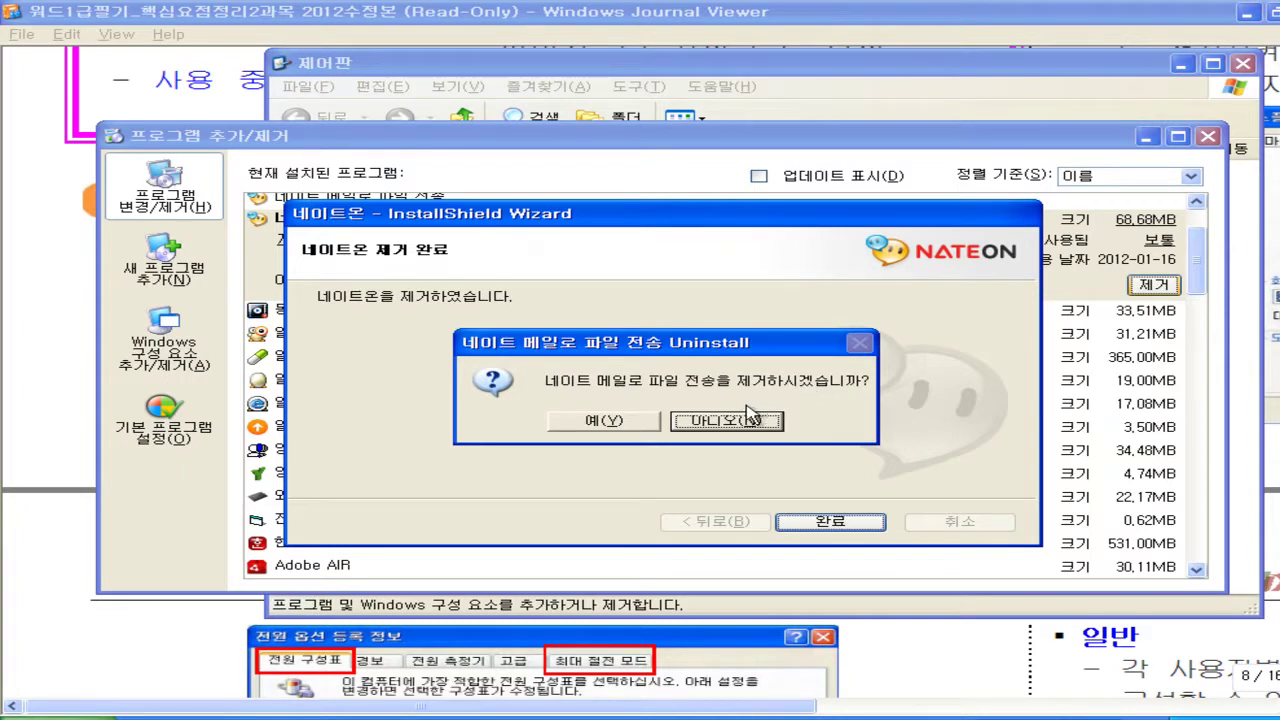
left_click(618, 424)
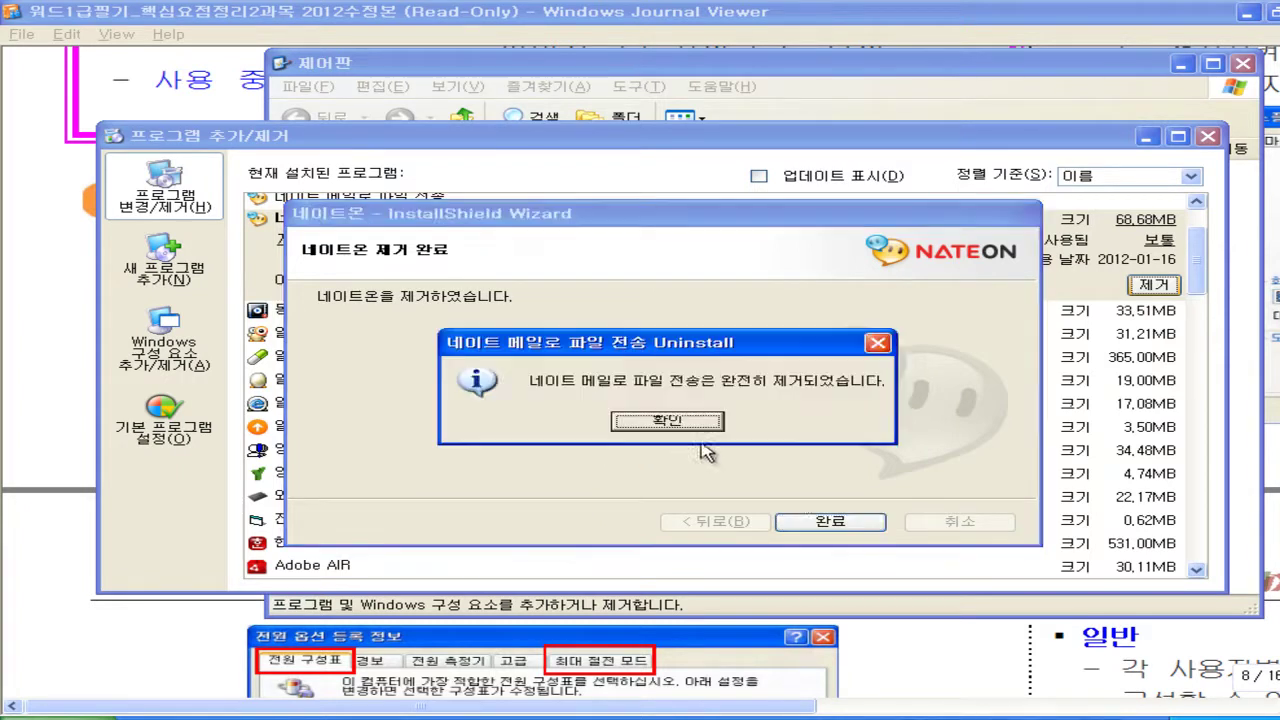
left_click(650, 418)
left_click(838, 524)
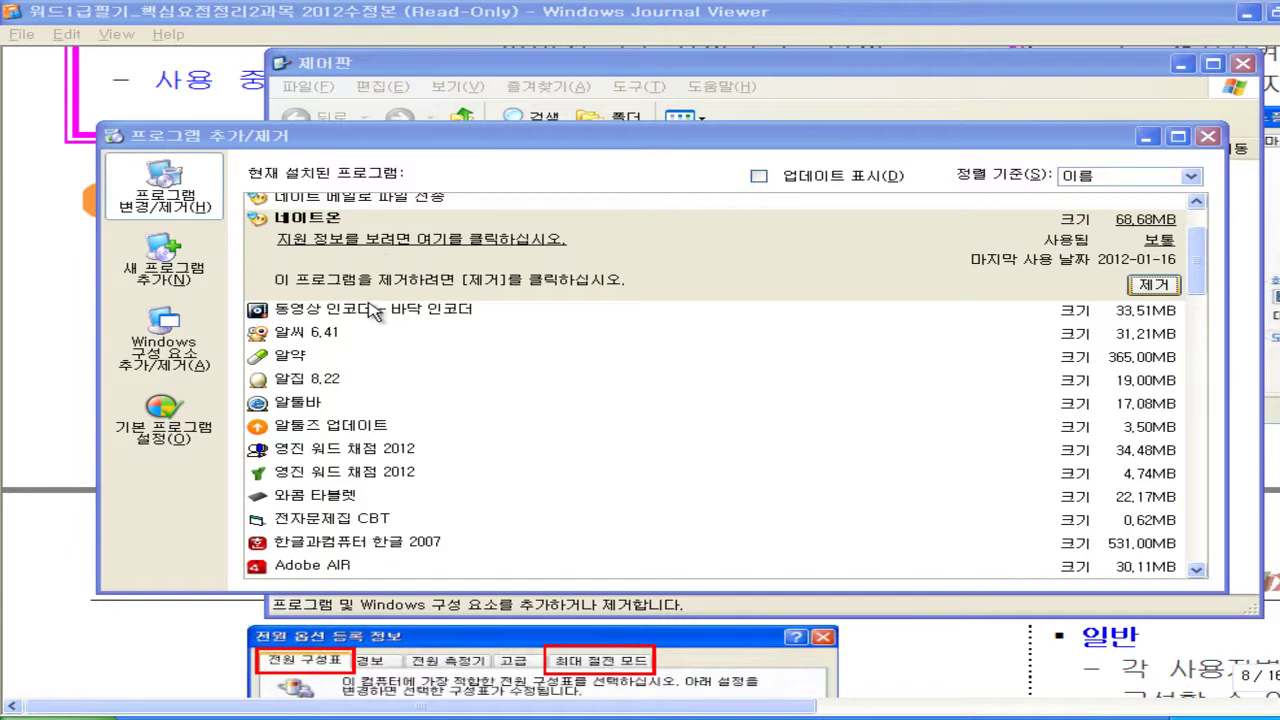
- Return to the installed programs list and look at the AnCamCorder and Ancamera3.2 entries
key("alt+Tab")
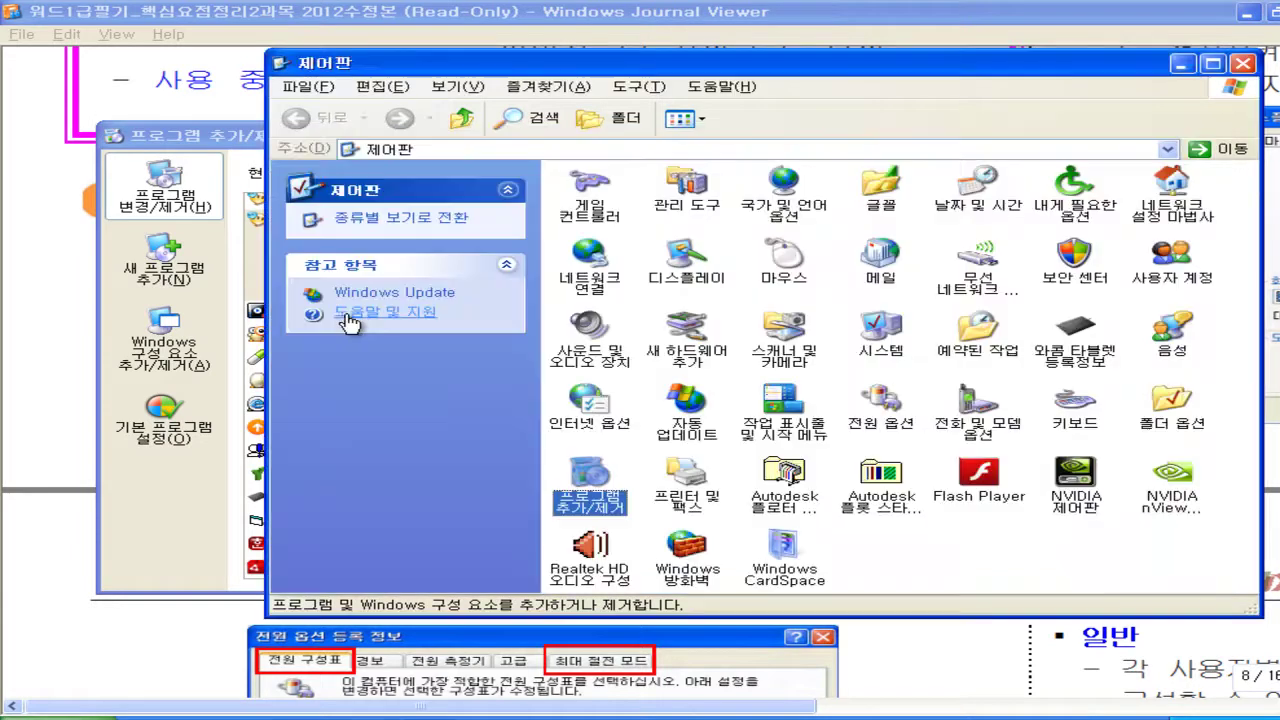
left_click(222, 146)
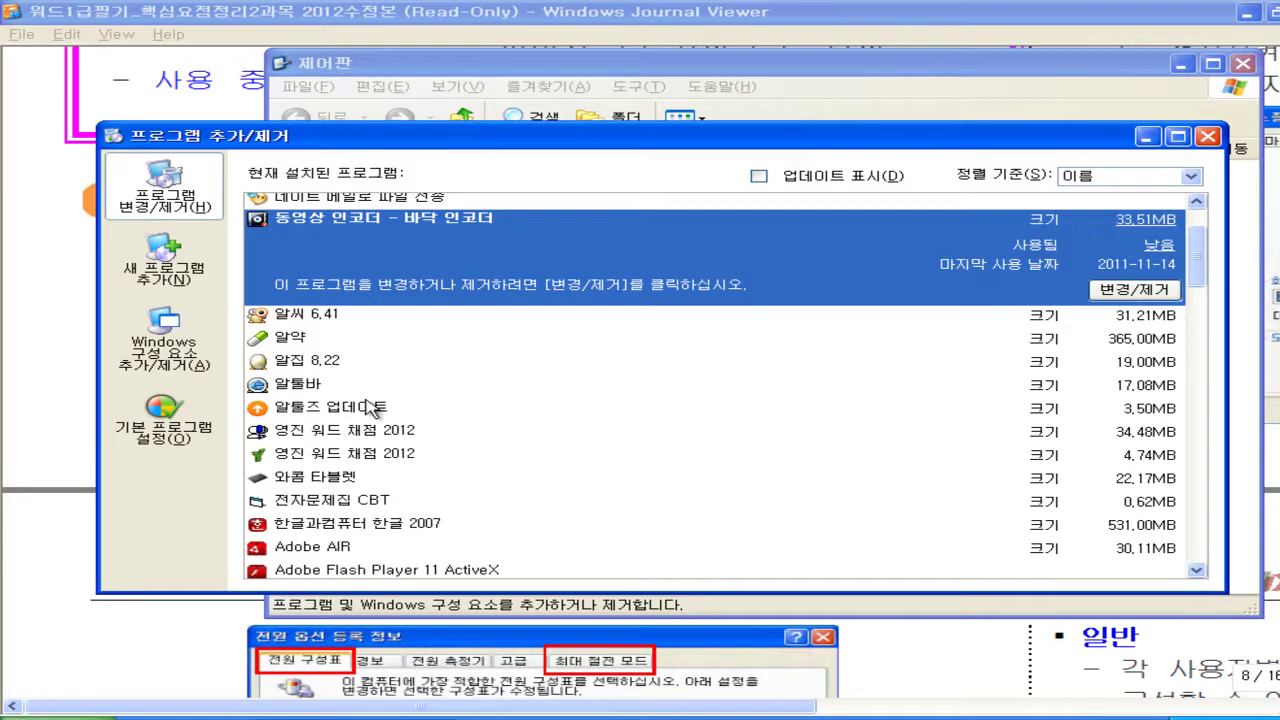
left_click_drag(1192, 262, 1200, 315)
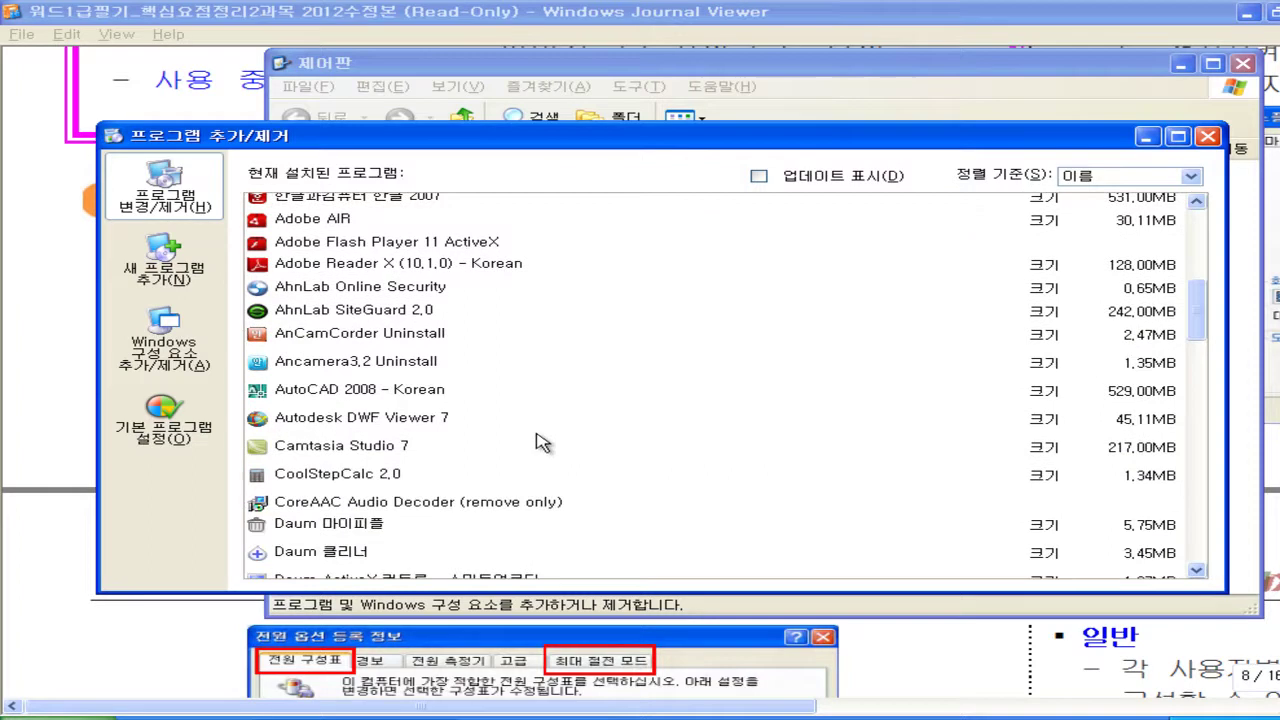
left_click(343, 333)
left_click(368, 366)
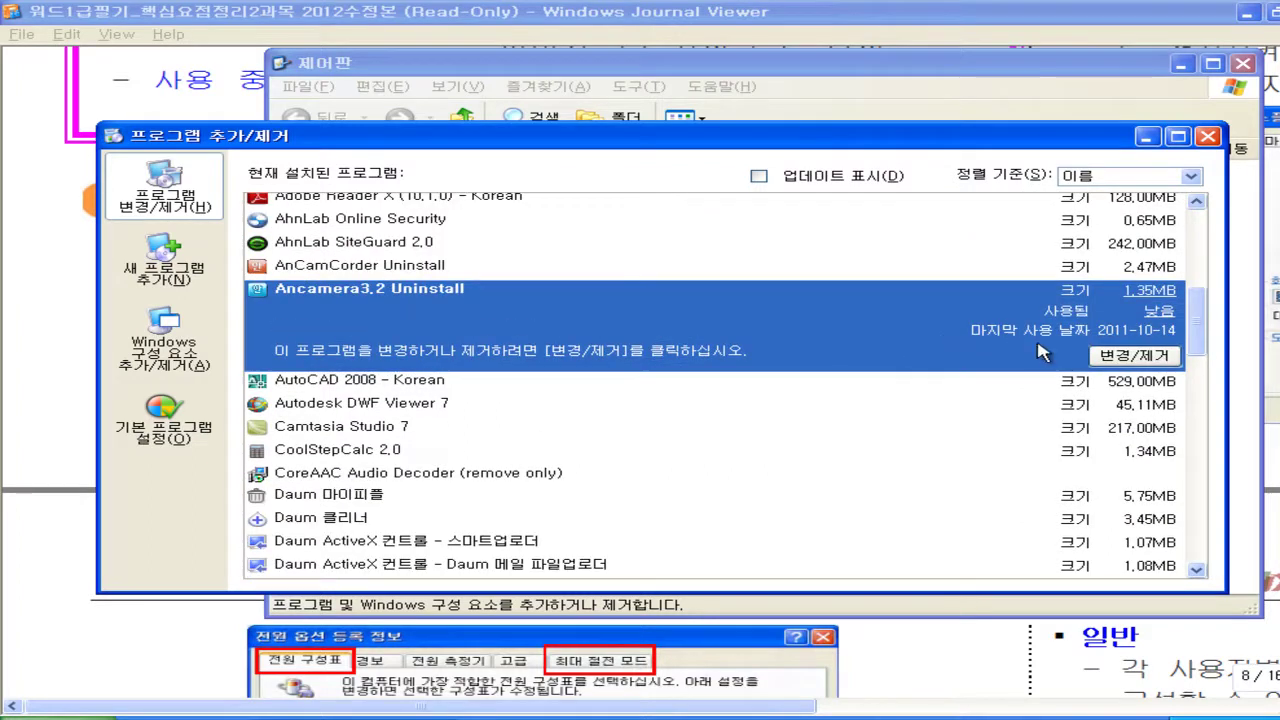
left_click_drag(1200, 346, 1200, 235)
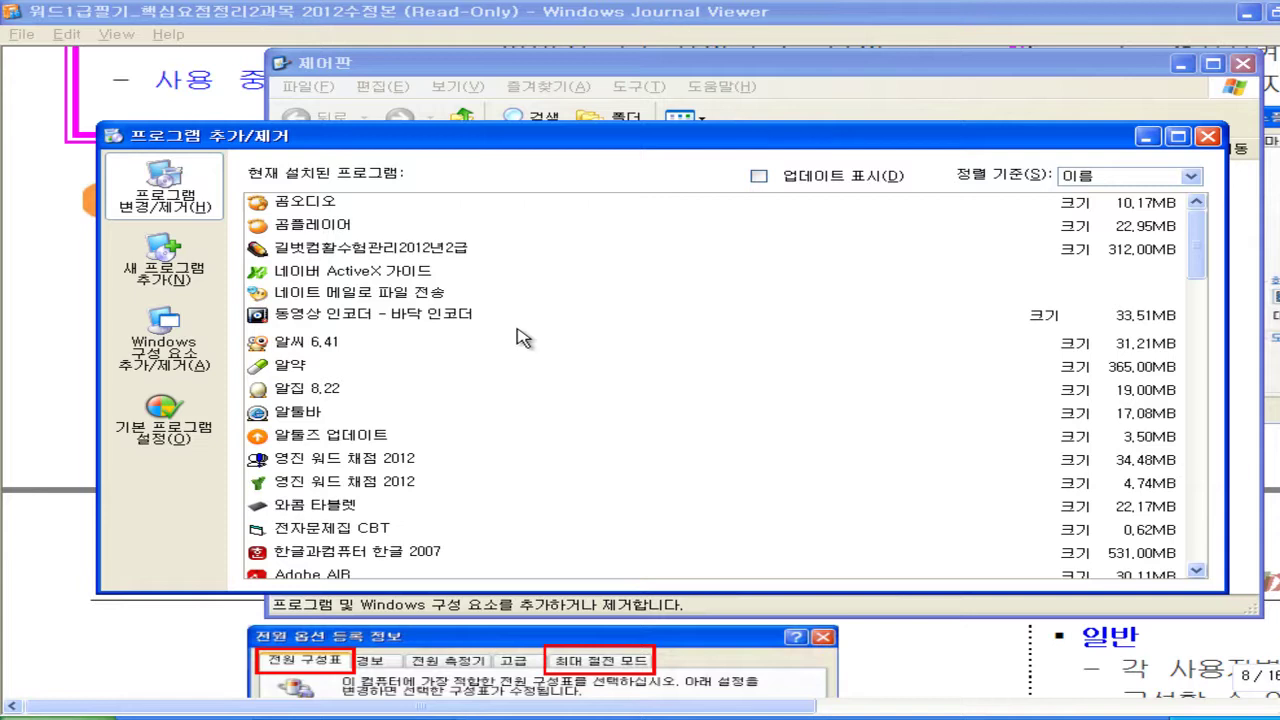
- Inspect the details of the 알툴바 and CoolStepCalc 2.0 entries in the installed programs list
left_click(608, 418)
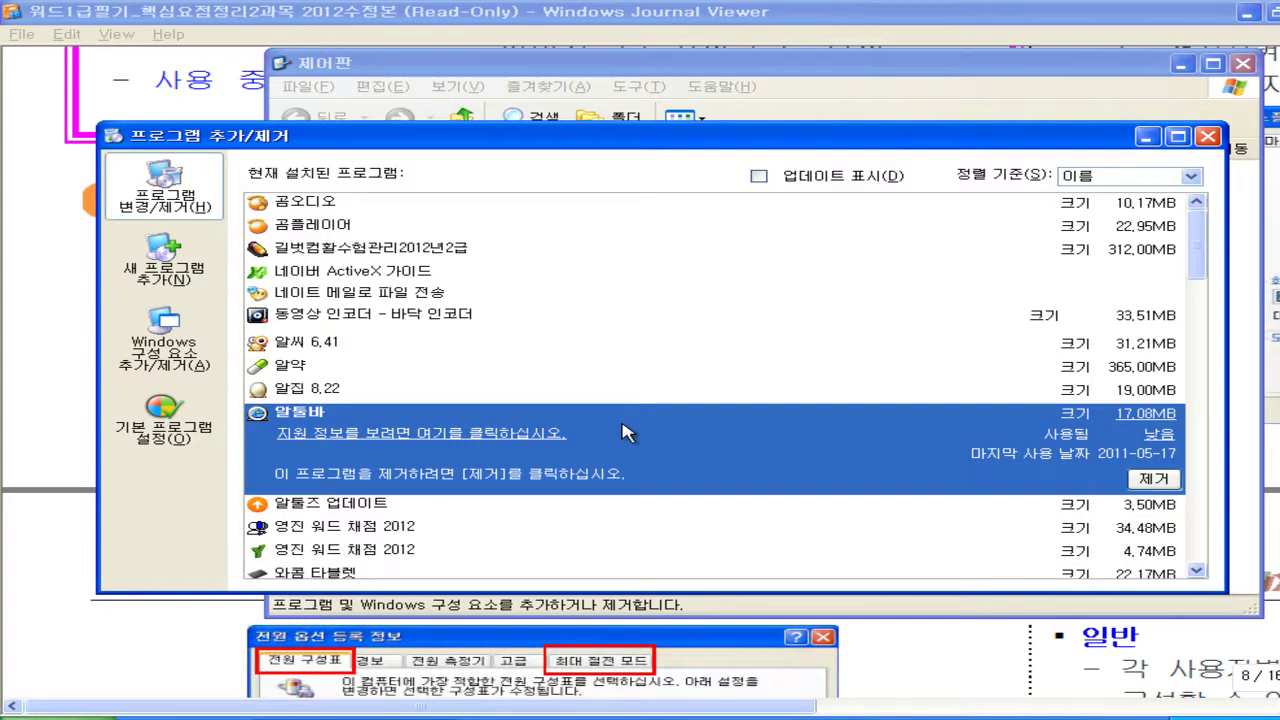
left_click(565, 320)
left_click_drag(1205, 262, 1207, 348)
left_click(450, 410)
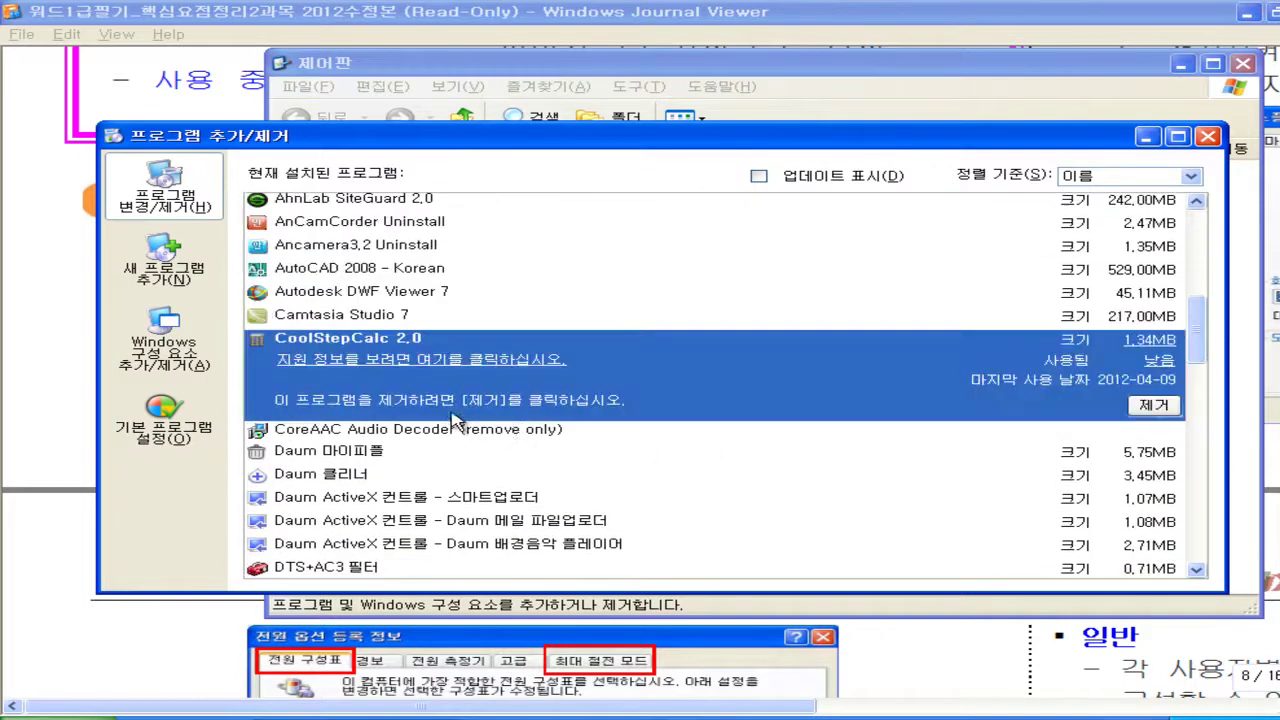
- Sketch a large freehand diagram of frames, circles and bars over the installed programs list with the pen and clear the ink
left_click(1153, 404)
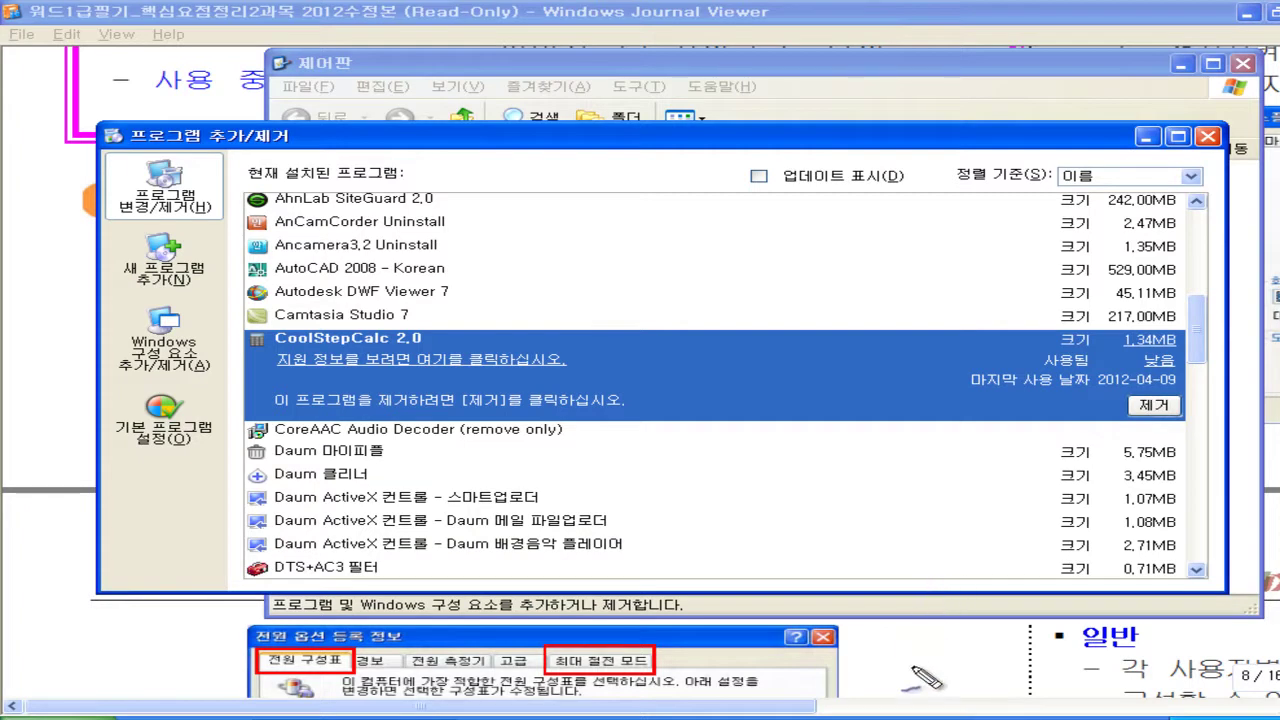
mouse_move(862, 712)
left_mouse_down()
mouse_move(822, 460)
mouse_move(1150, 708)
mouse_move(950, 640)
mouse_move(1095, 622)
mouse_move(1070, 620)
left_mouse_up()
left_click_drag(602, 324, 518, 500)
left_click_drag(786, 265, 665, 540)
mouse_move(482, 240)
left_mouse_down()
mouse_move(520, 470)
mouse_move(855, 403)
left_mouse_up()
left_click_drag(815, 408, 505, 475)
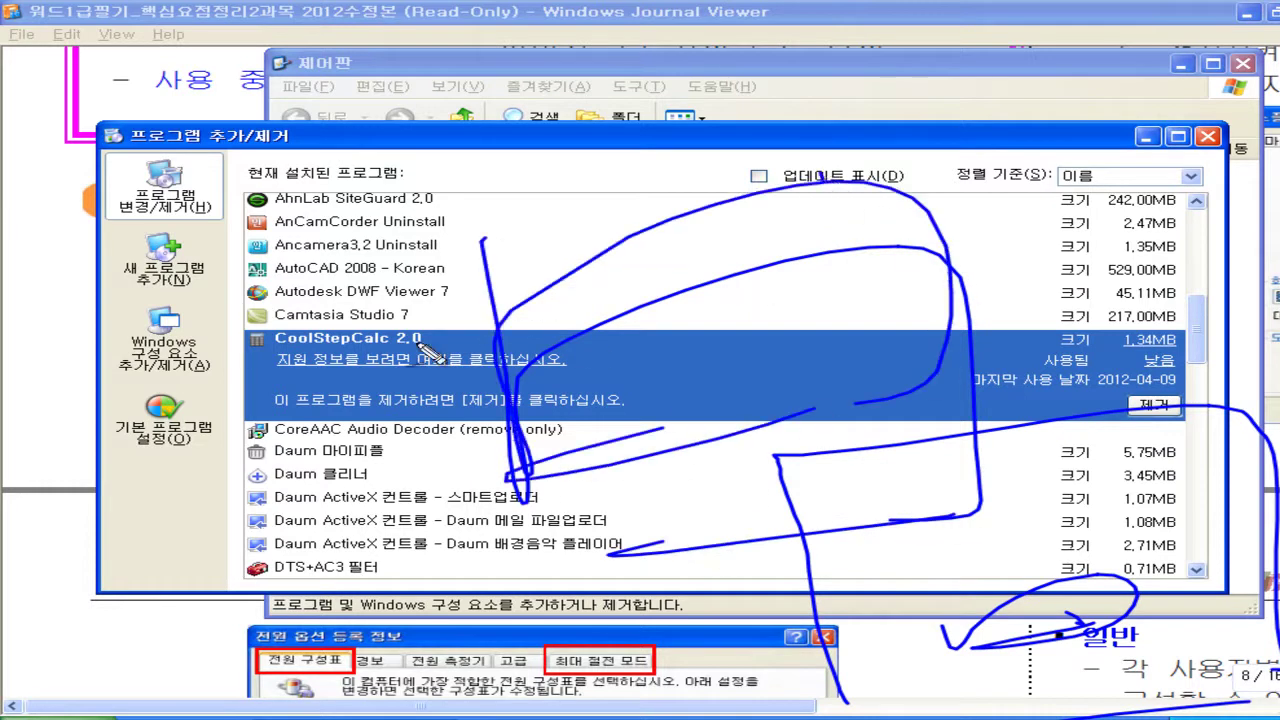
left_click_drag(430, 415, 825, 405)
left_click_drag(440, 485, 915, 425)
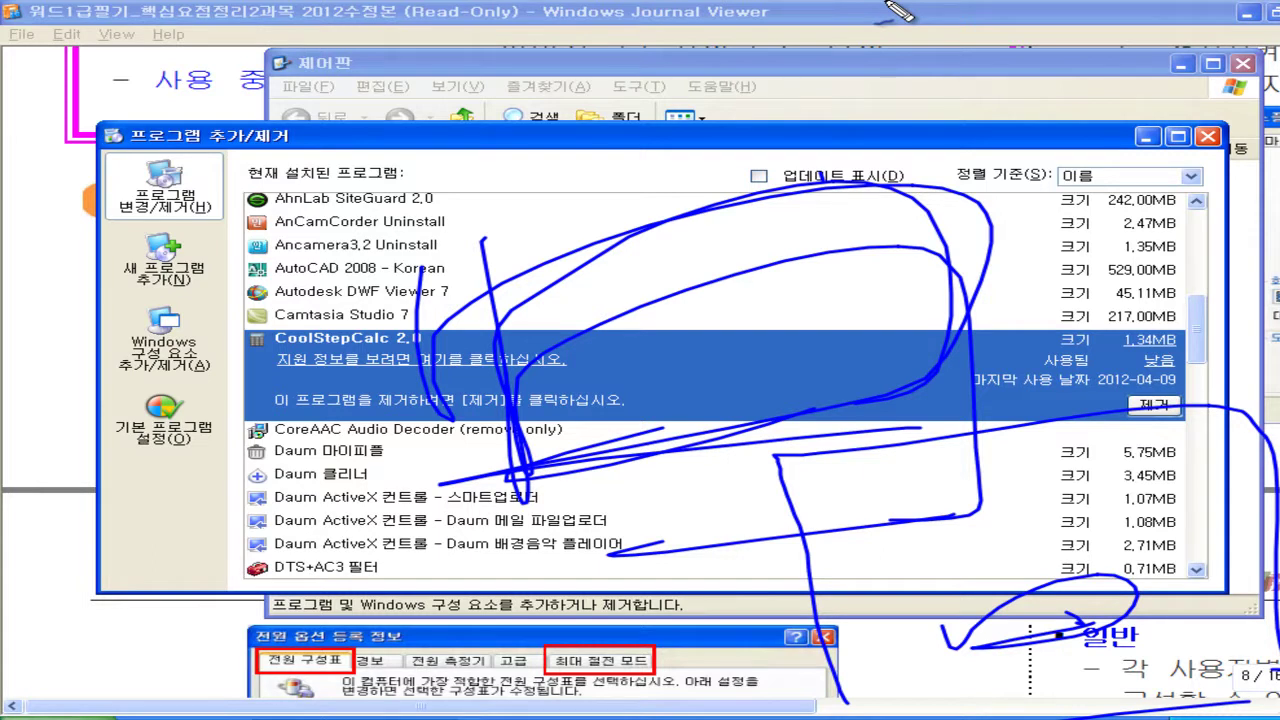
mouse_move(486, 270)
left_mouse_down()
mouse_move(940, 245)
mouse_move(650, 418)
mouse_move(591, 363)
mouse_move(569, 371)
mouse_move(820, 318)
mouse_move(800, 366)
mouse_move(790, 355)
left_mouse_up()
left_click_drag(852, 351, 870, 349)
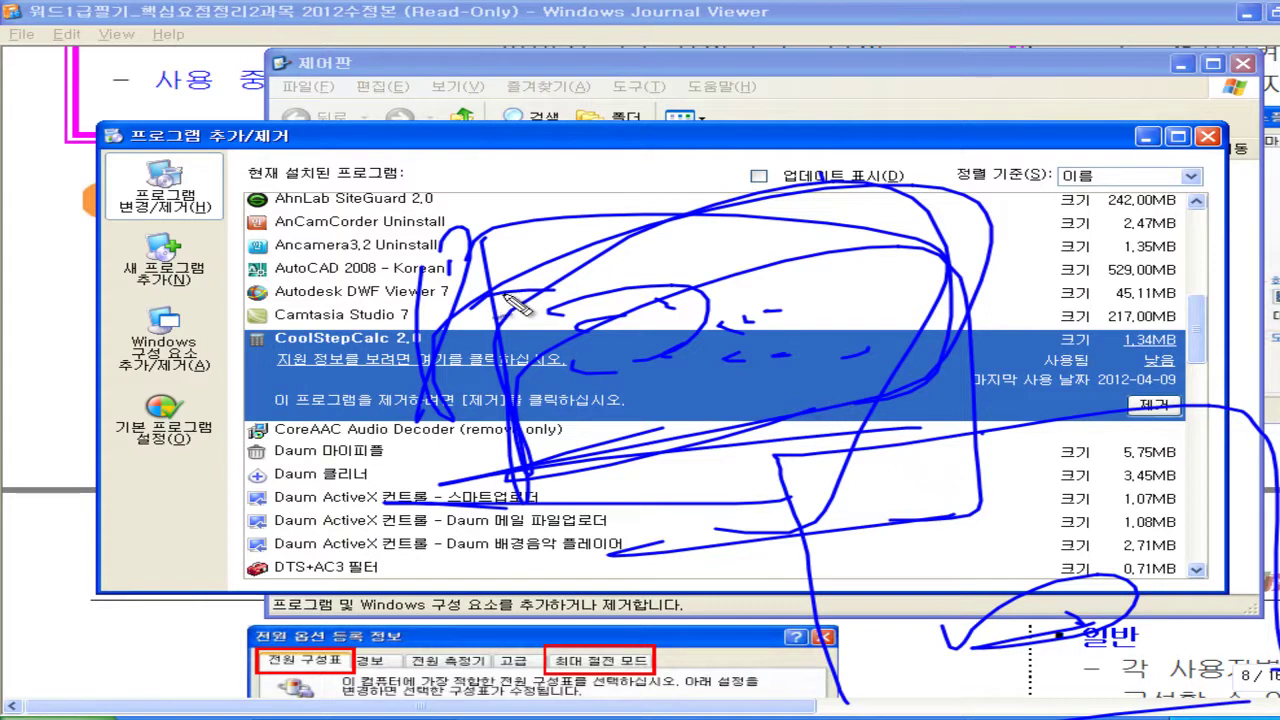
mouse_move(592, 300)
left_mouse_down()
mouse_move(815, 312)
mouse_move(836, 296)
left_mouse_up()
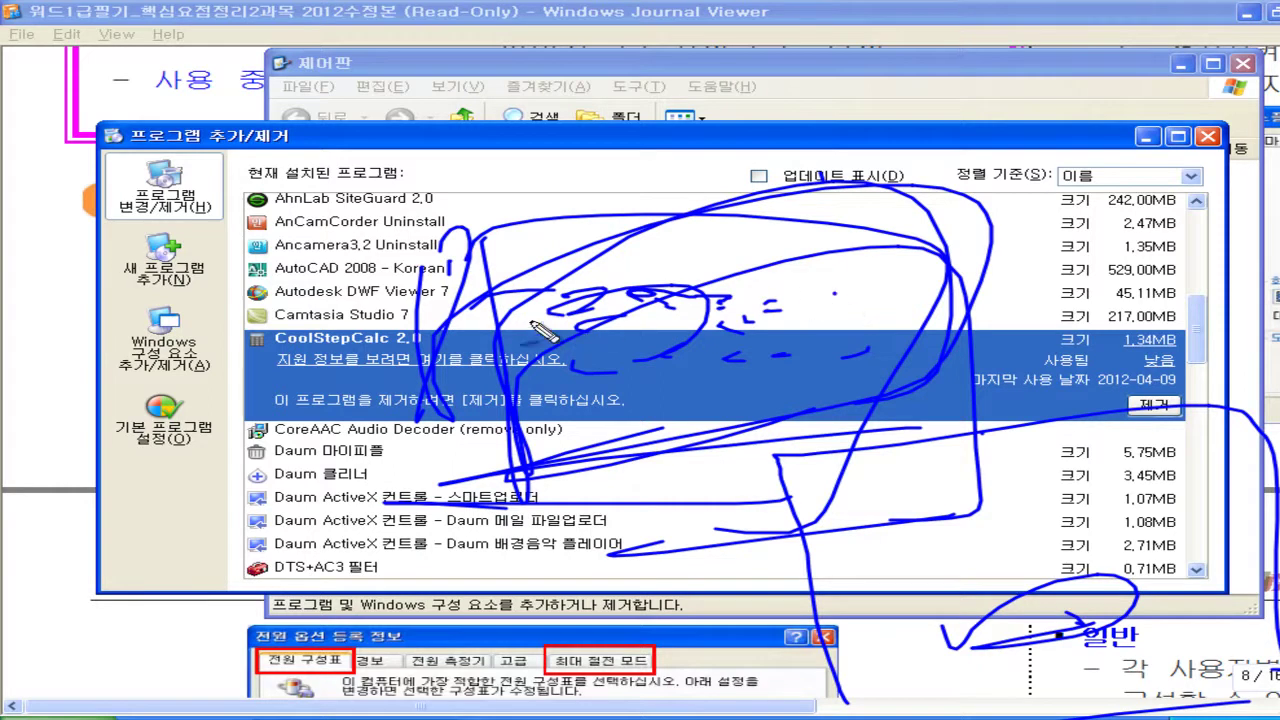
left_click_drag(565, 292, 965, 262)
mouse_move(556, 395)
left_mouse_down()
mouse_move(862, 338)
mouse_move(690, 305)
mouse_move(820, 300)
mouse_move(860, 318)
mouse_move(580, 300)
left_mouse_up()
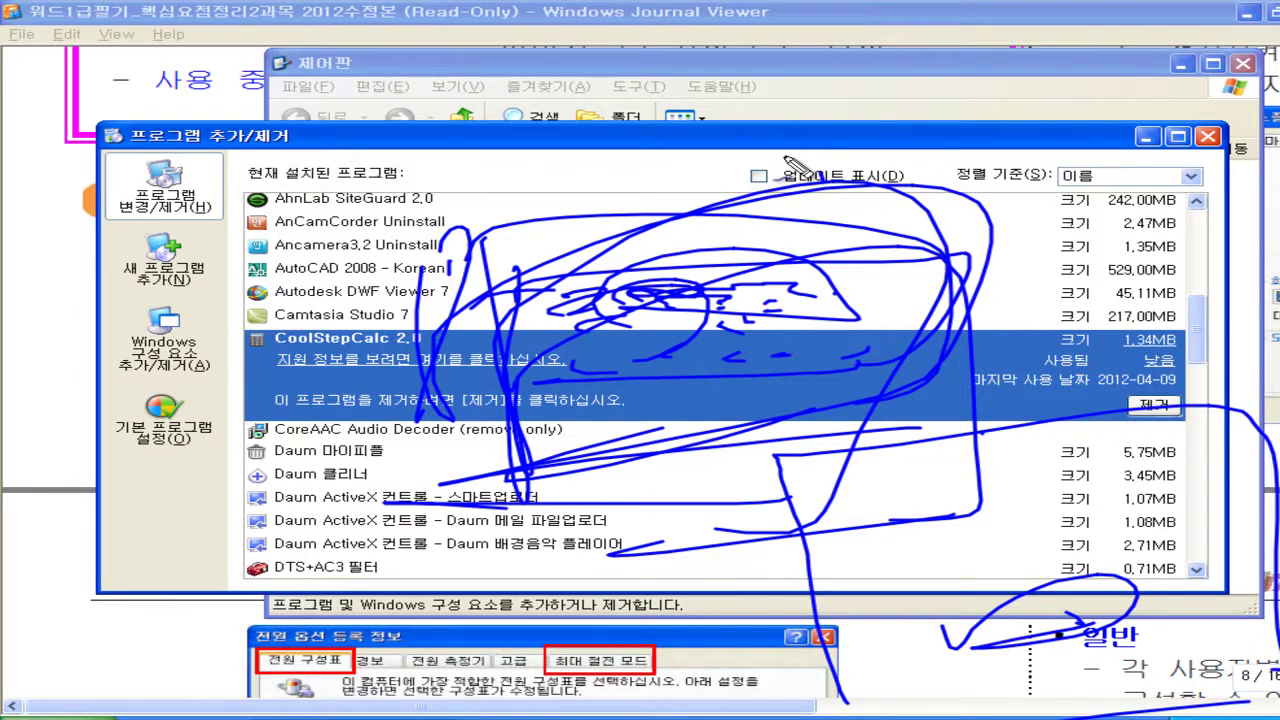
mouse_move(585, 265)
left_mouse_down()
mouse_move(585, 220)
mouse_move(655, 232)
left_mouse_up()
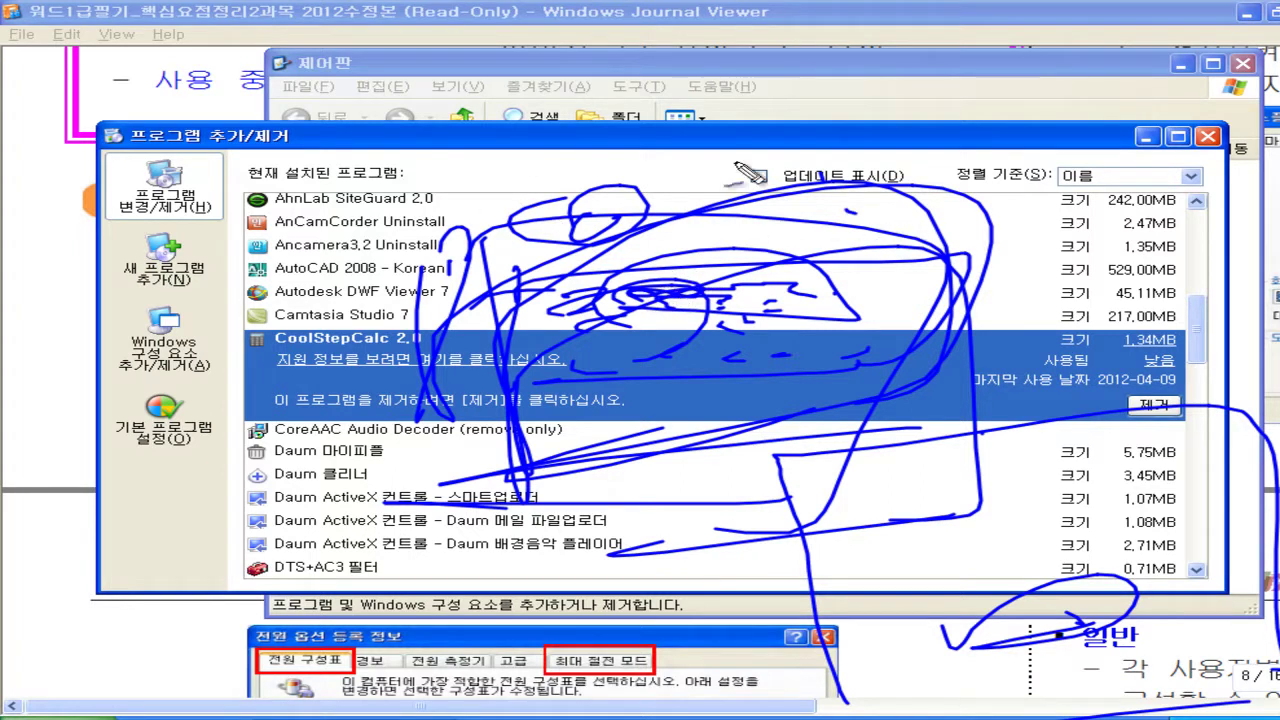
left_click_drag(897, 160, 897, 181)
left_click_drag(950, 215, 1000, 192)
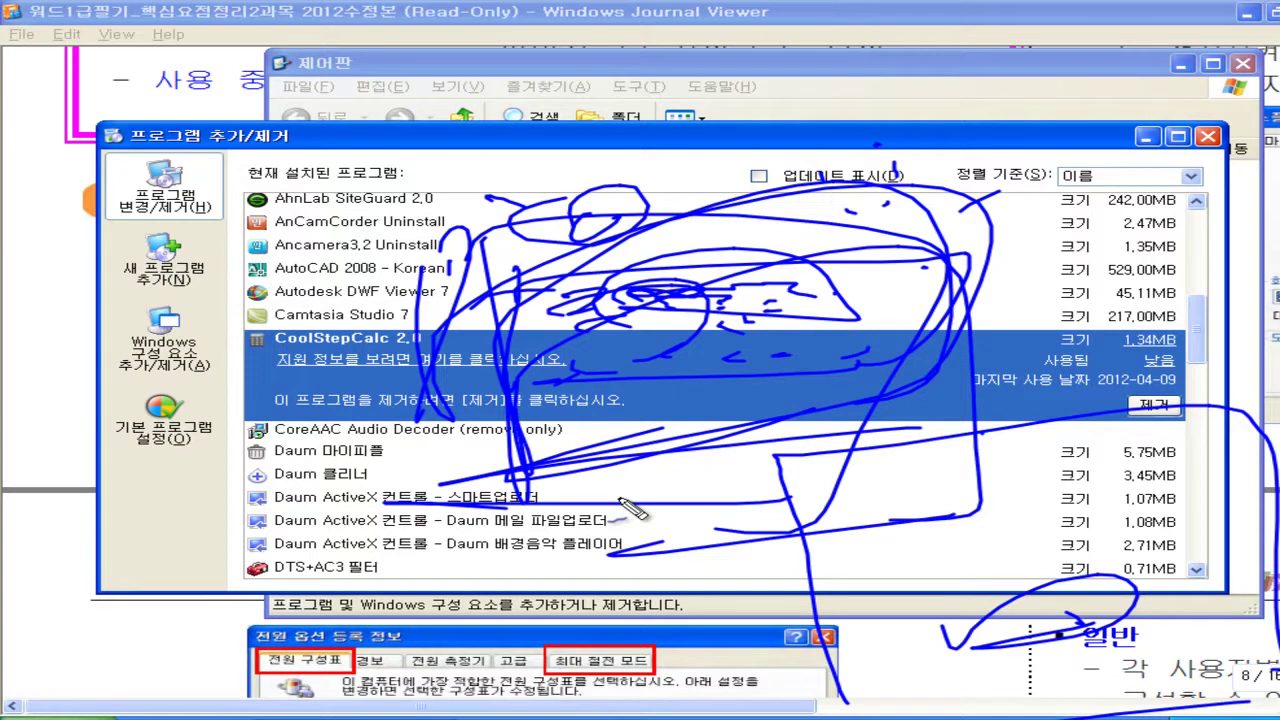
left_click_drag(663, 510, 610, 498)
mouse_move(744, 488)
left_mouse_down()
mouse_move(700, 462)
mouse_move(810, 470)
mouse_move(975, 440)
mouse_move(944, 455)
left_mouse_up()
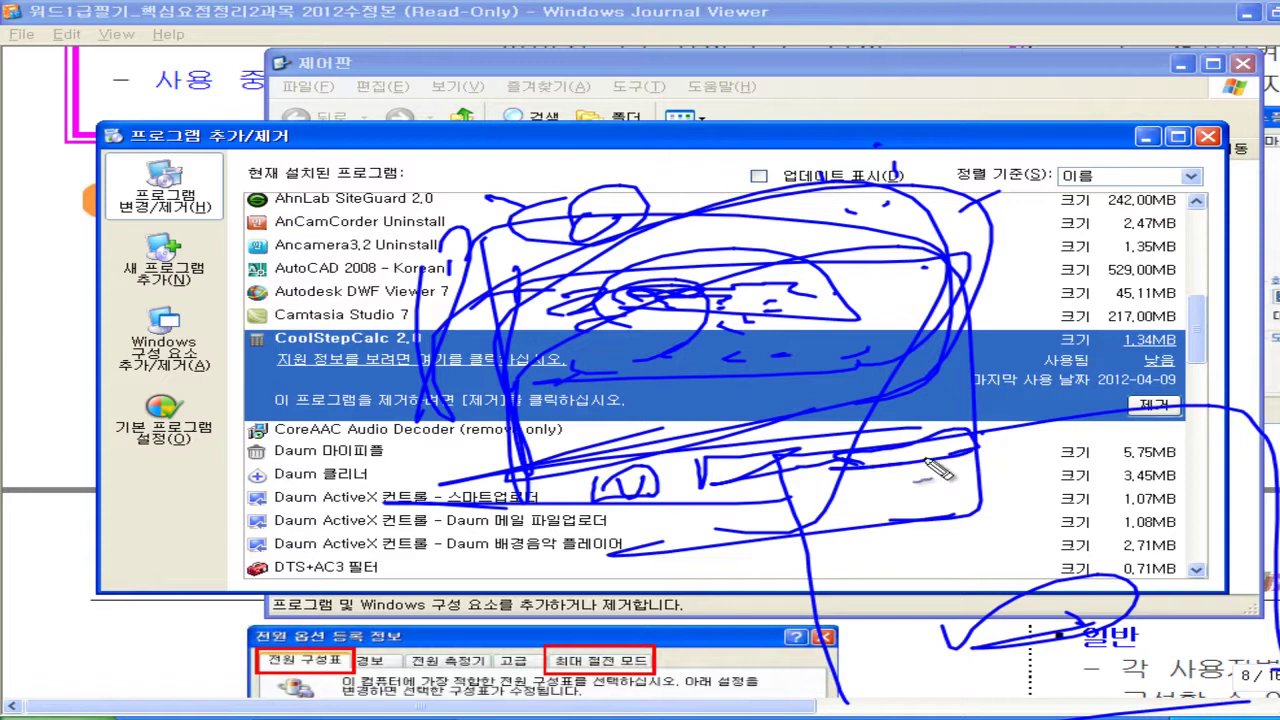
left_click_drag(645, 545, 718, 530)
left_click_drag(570, 545, 733, 570)
mouse_move(825, 600)
left_mouse_down()
mouse_move(950, 590)
mouse_move(932, 626)
left_mouse_up()
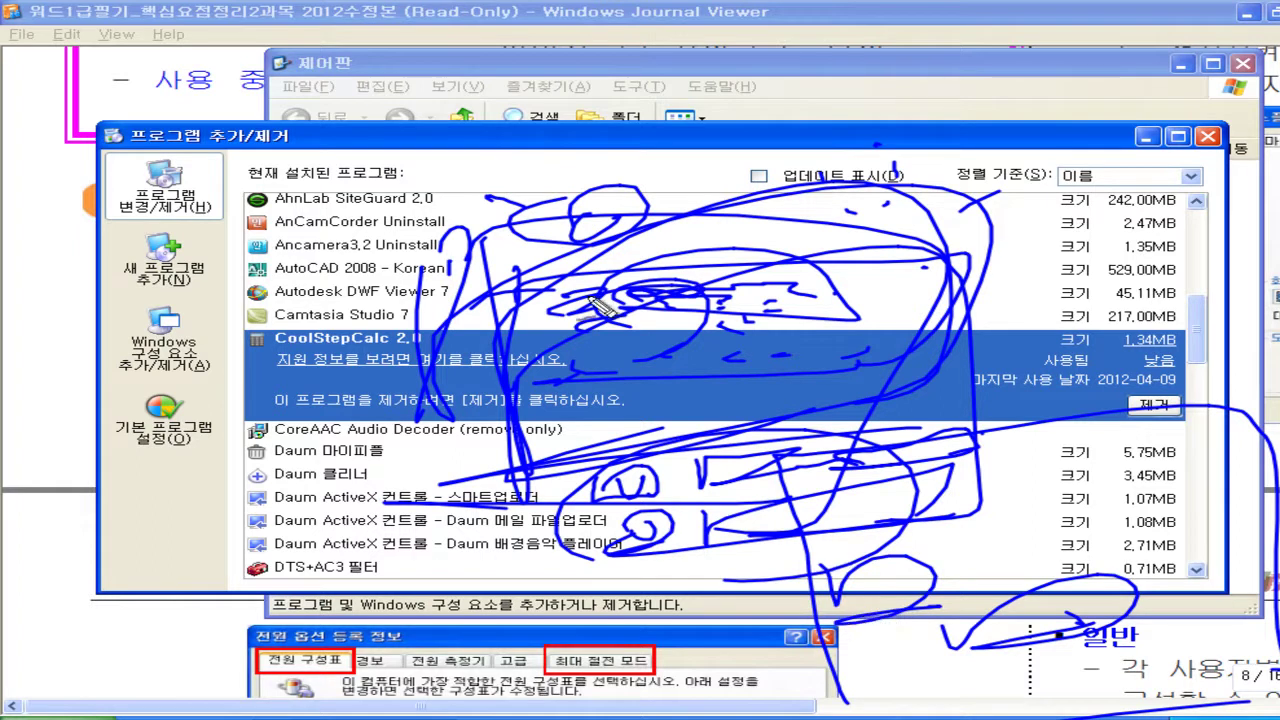
left_click_drag(525, 272, 820, 182)
mouse_move(858, 600)
left_mouse_down()
mouse_move(890, 615)
mouse_move(955, 595)
mouse_move(888, 588)
left_mouse_up()
left_click_drag(592, 524, 478, 490)
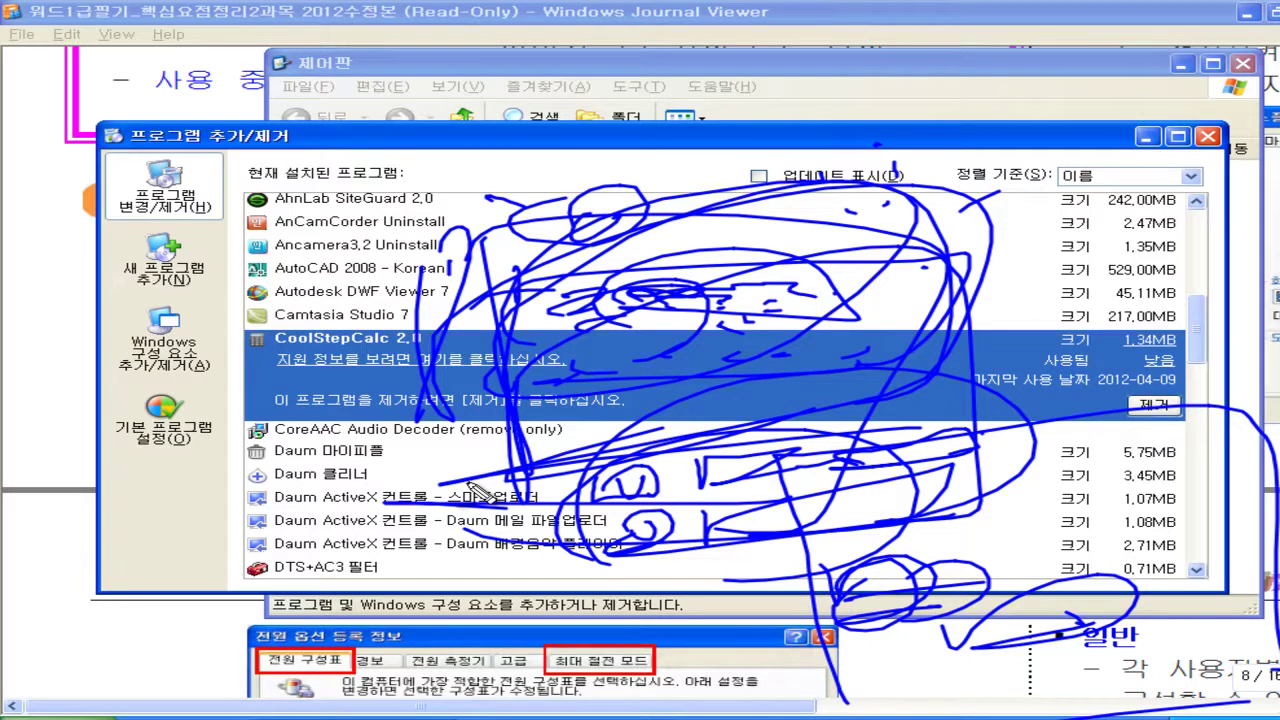
left_click_drag(660, 488, 626, 545)
mouse_move(718, 492)
left_mouse_down()
mouse_move(890, 430)
mouse_move(760, 525)
mouse_move(720, 510)
mouse_move(750, 545)
left_mouse_up()
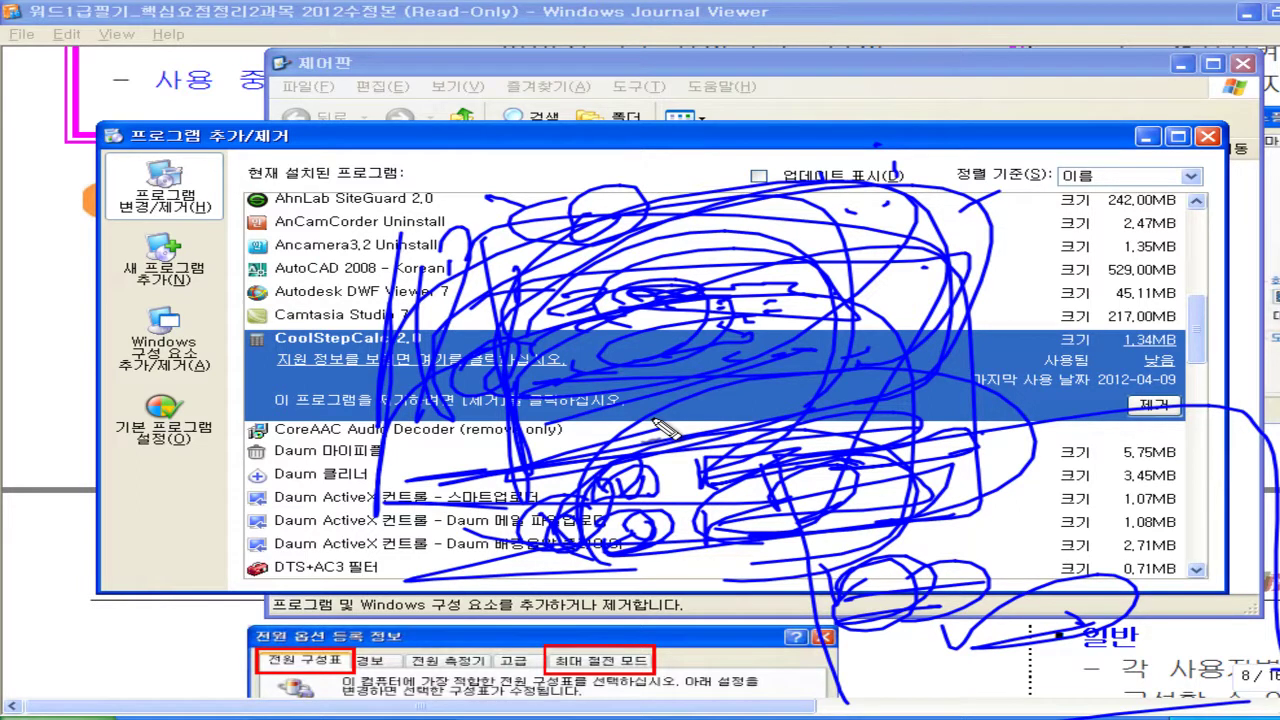
left_click_drag(436, 118, 415, 278)
left_click_drag(595, 117, 668, 113)
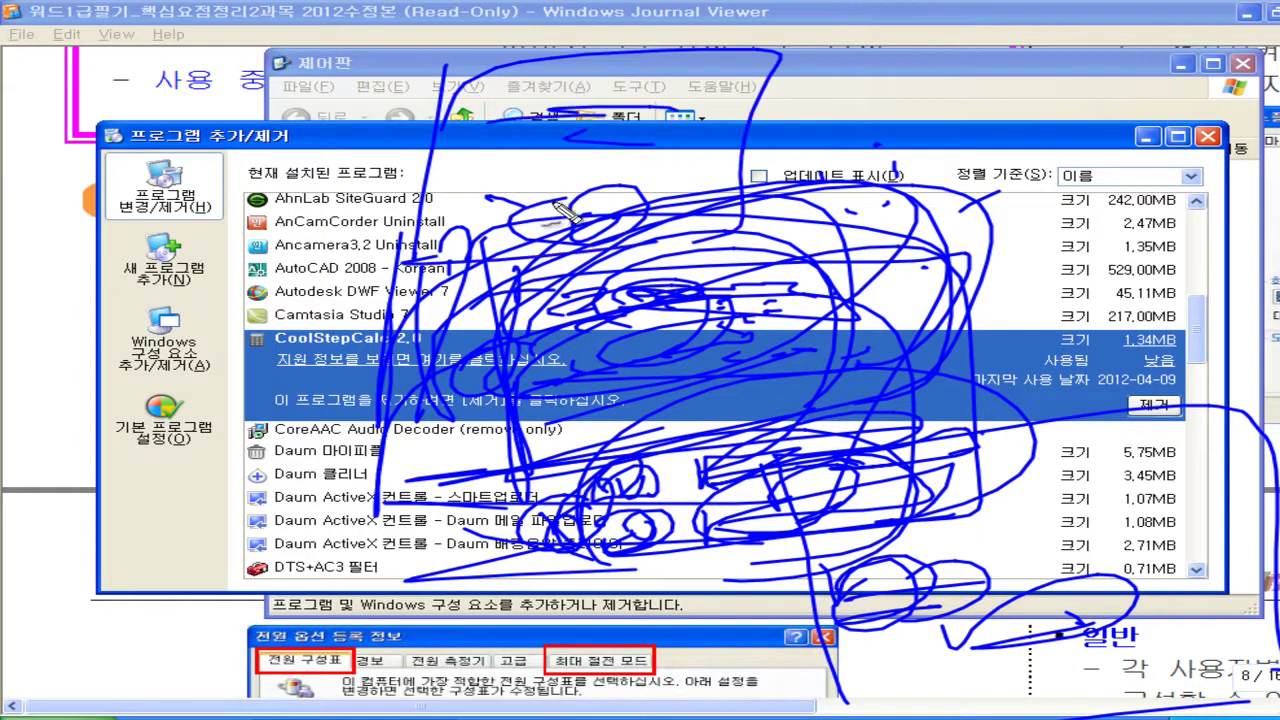
mouse_move(573, 230)
left_mouse_down()
mouse_move(578, 212)
mouse_move(682, 205)
mouse_move(590, 236)
mouse_move(597, 225)
left_mouse_up()
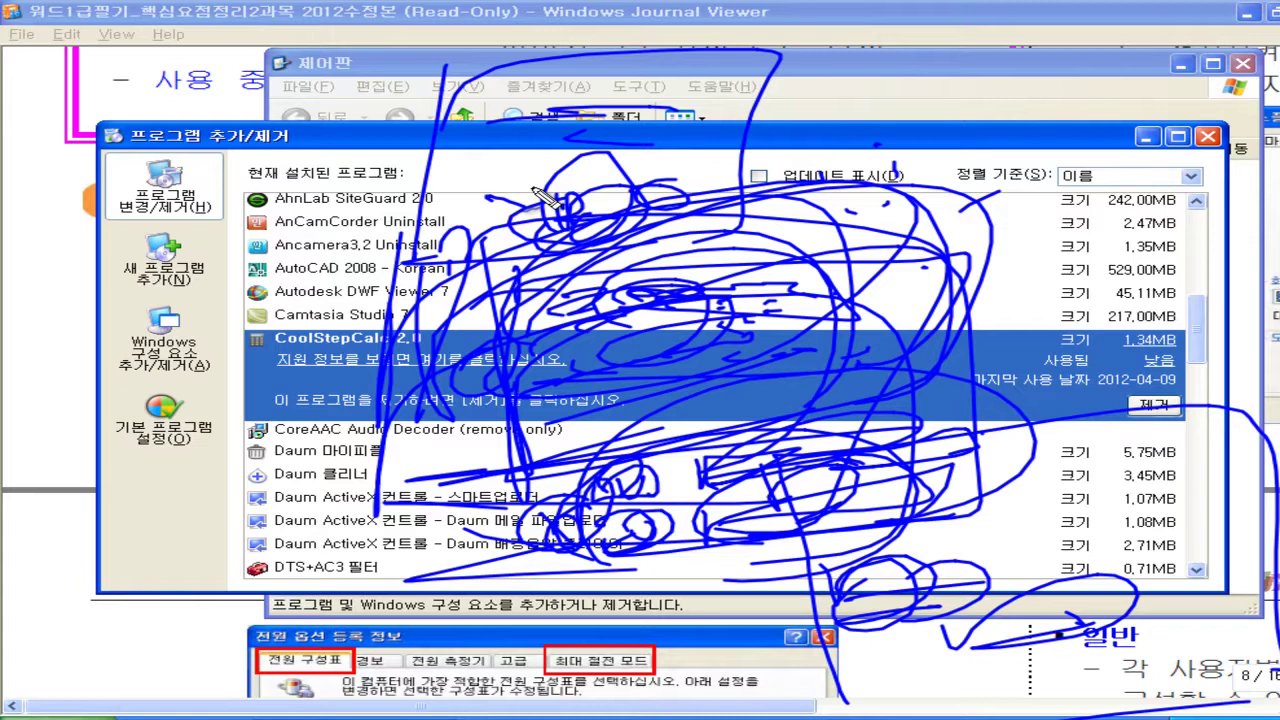
key("Escape")
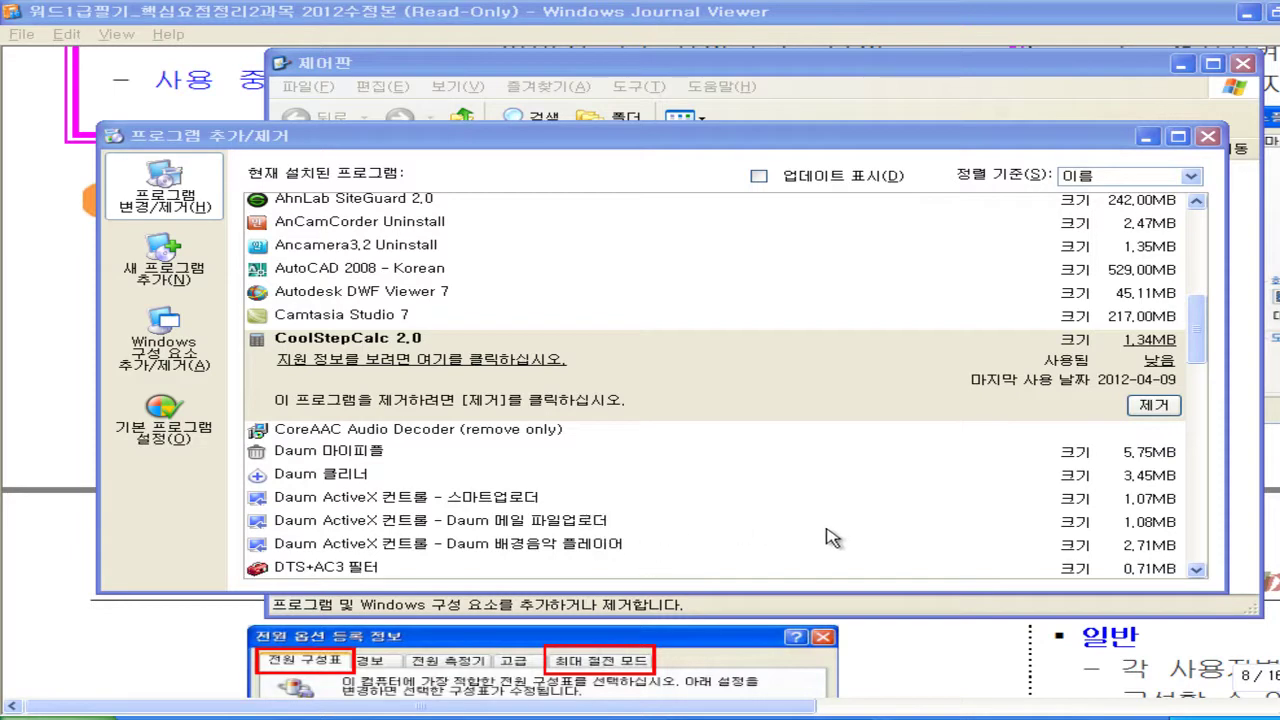
- Draw a large frame with a small labelled bar along its upper edge and a second box beside it, and clear the ink
mouse_move(879, 686)
left_mouse_down()
mouse_move(877, 604)
mouse_move(1190, 682)
left_mouse_up()
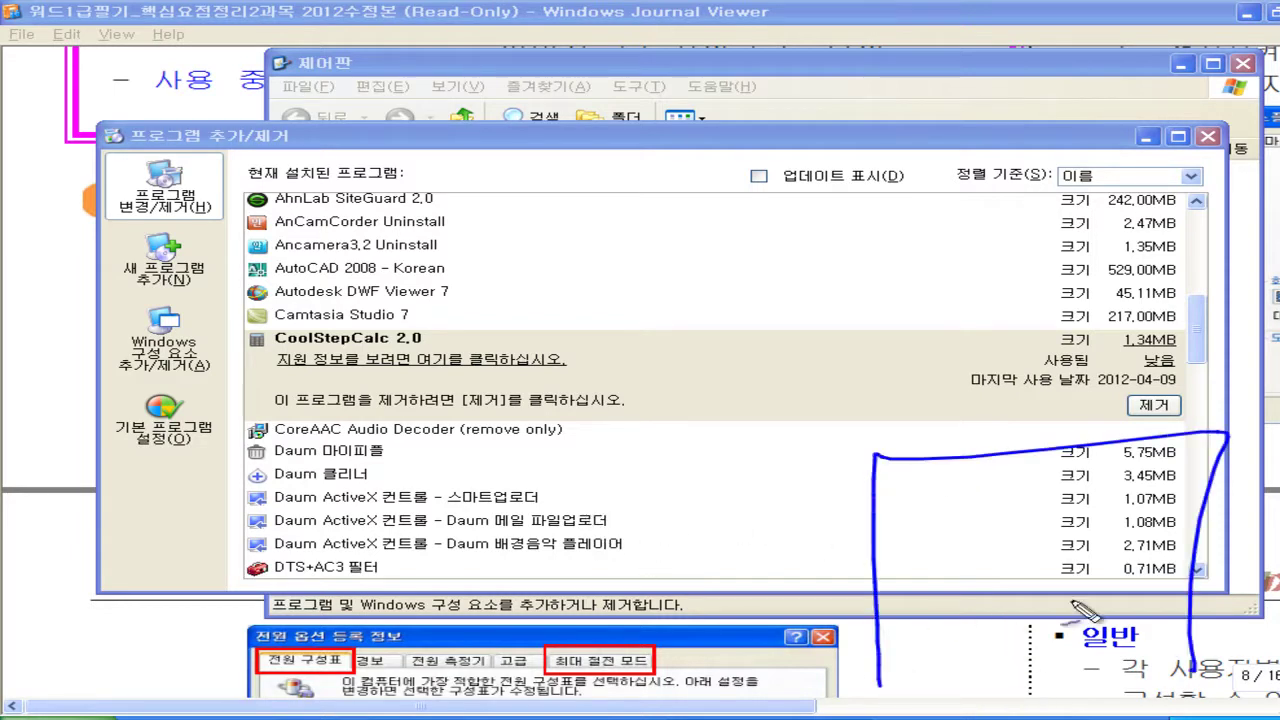
left_click_drag(490, 476, 980, 455)
left_click_drag(458, 510, 985, 455)
left_click_drag(494, 305, 920, 233)
mouse_move(516, 281)
left_mouse_down()
mouse_move(588, 285)
mouse_move(673, 265)
left_mouse_up()
mouse_move(510, 290)
left_mouse_down()
mouse_move(675, 245)
mouse_move(508, 267)
left_mouse_up()
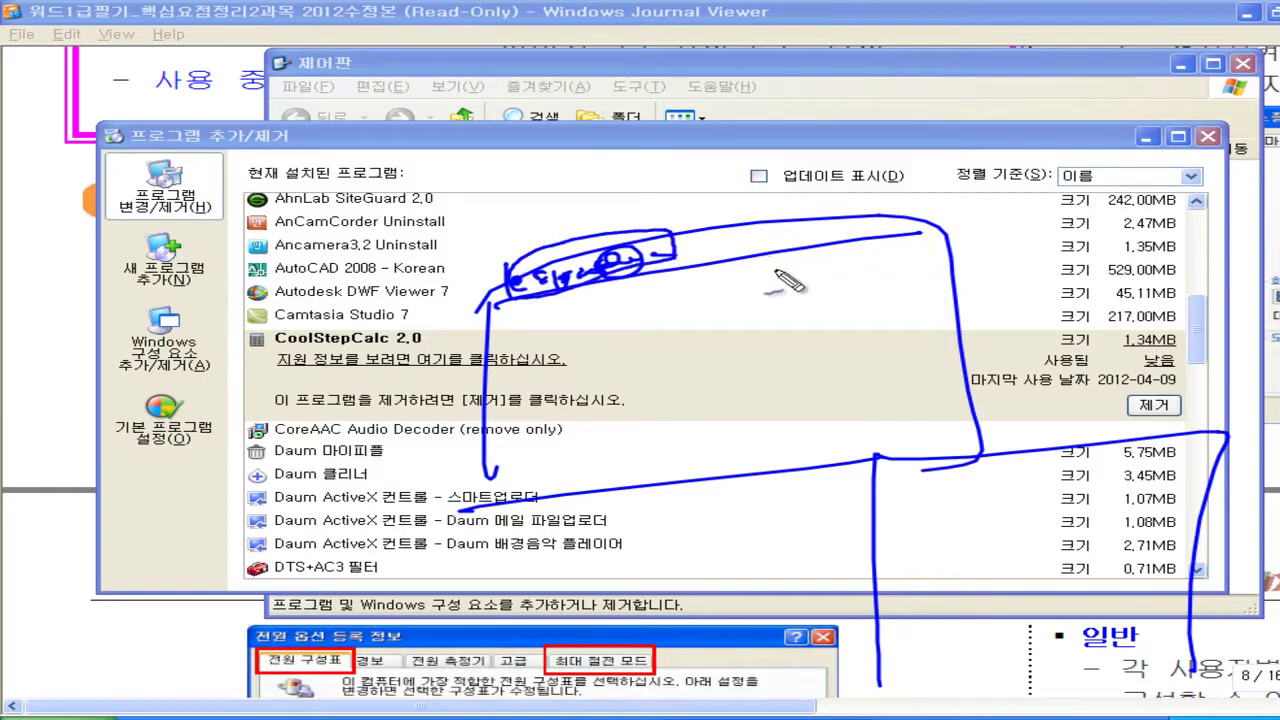
key("Escape")
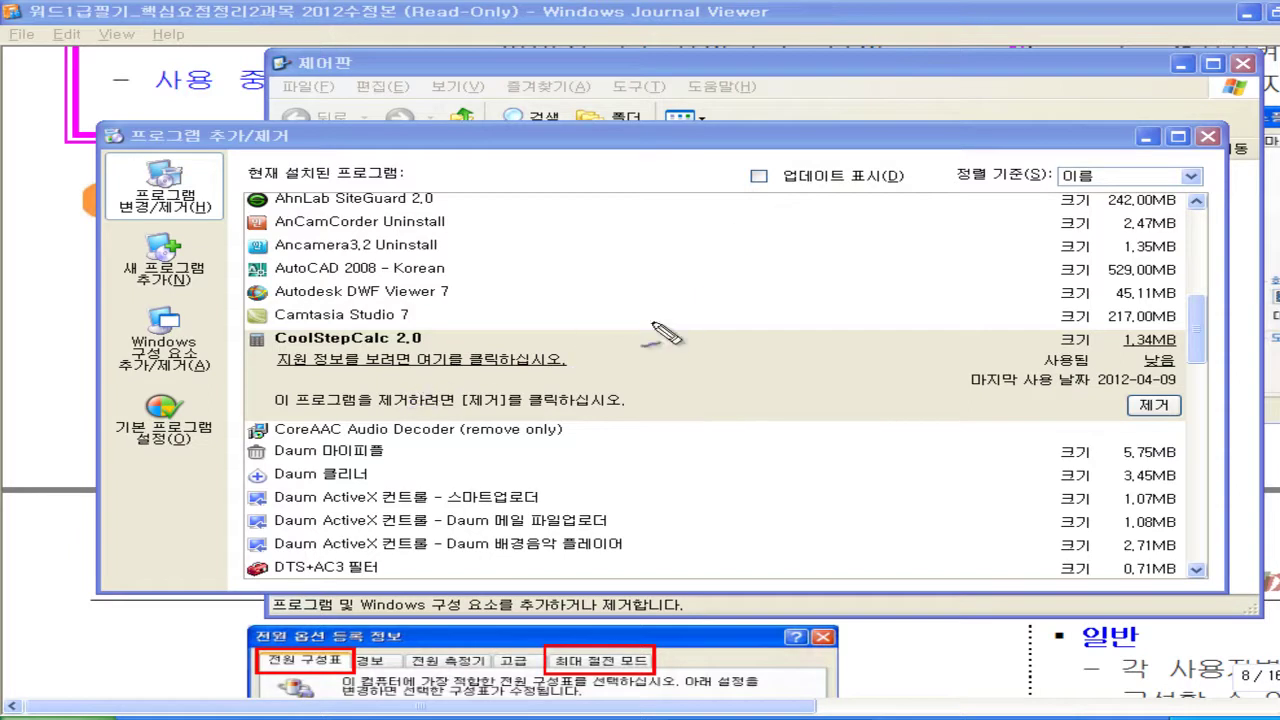
- Sketch a labelled bar beside the programs list, mark the AnCamCorder and Daum ActiveX 컨트롤 entries with the pen, and clear the ink
mouse_move(529, 277)
left_mouse_down()
mouse_move(757, 266)
mouse_move(515, 285)
mouse_move(605, 280)
left_mouse_up()
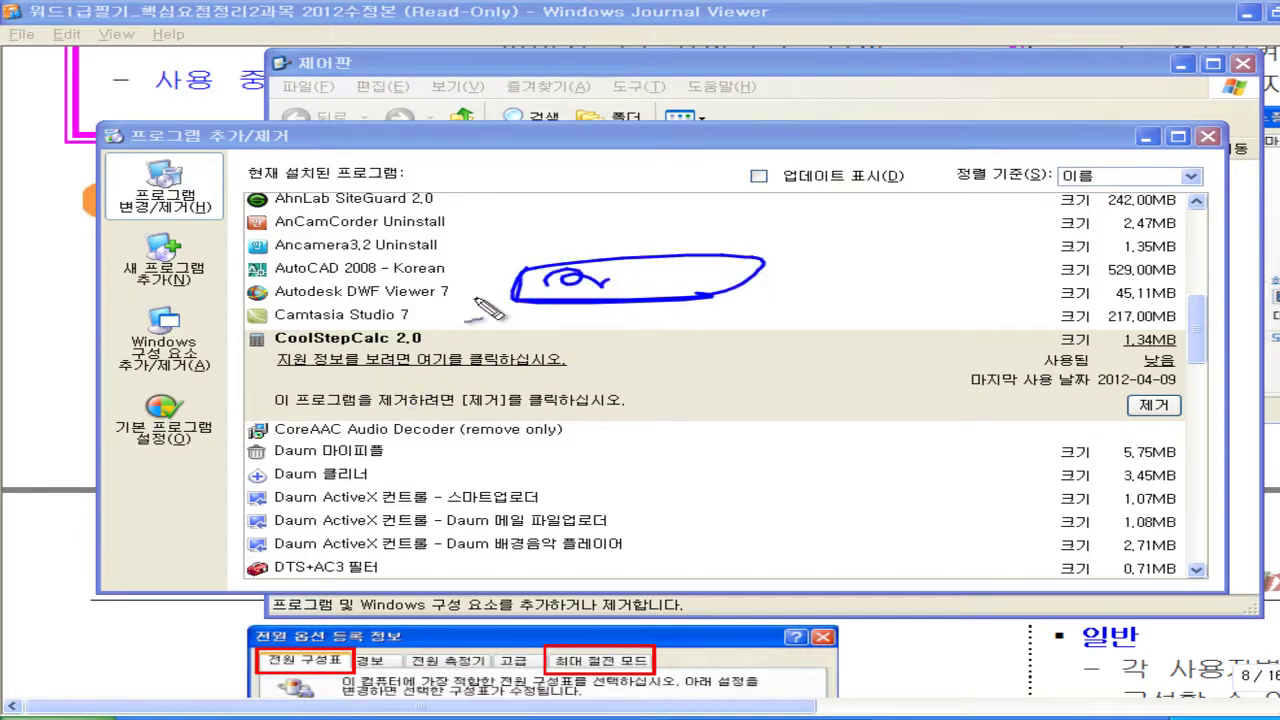
mouse_move(282, 222)
left_mouse_down()
mouse_move(300, 250)
mouse_move(366, 230)
left_mouse_up()
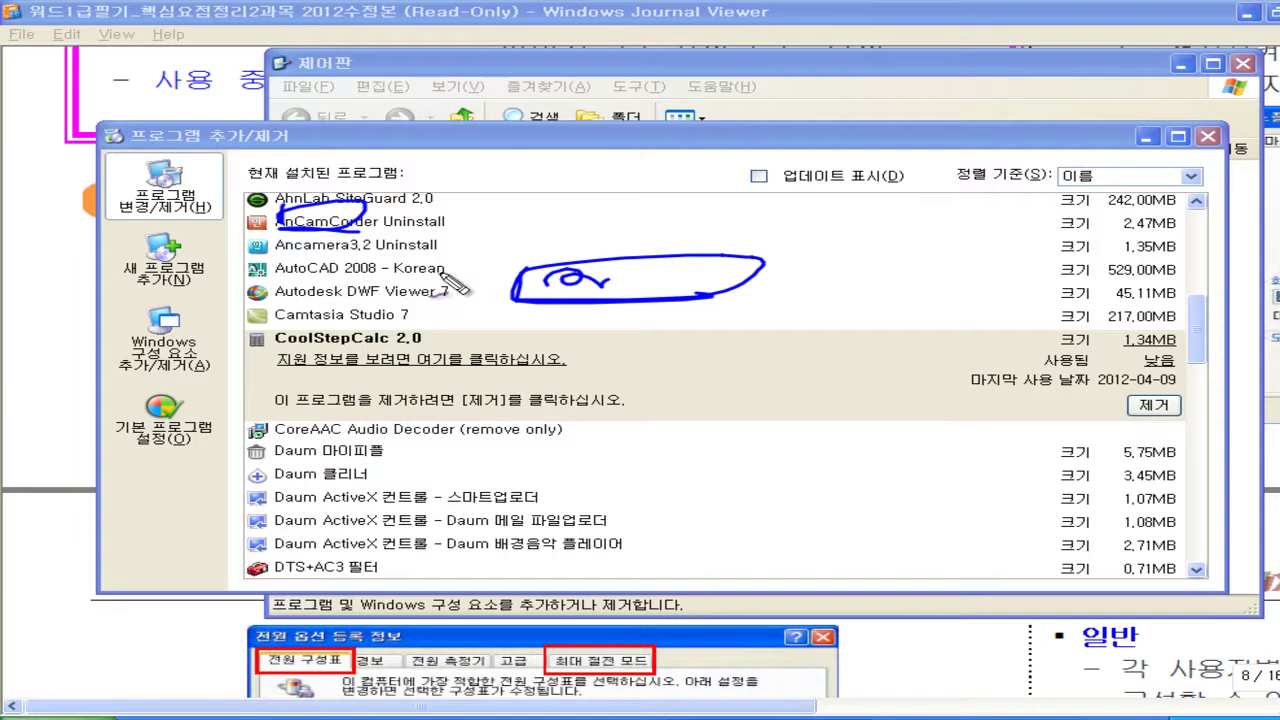
left_click_drag(560, 286, 650, 292)
left_click_drag(300, 218, 455, 212)
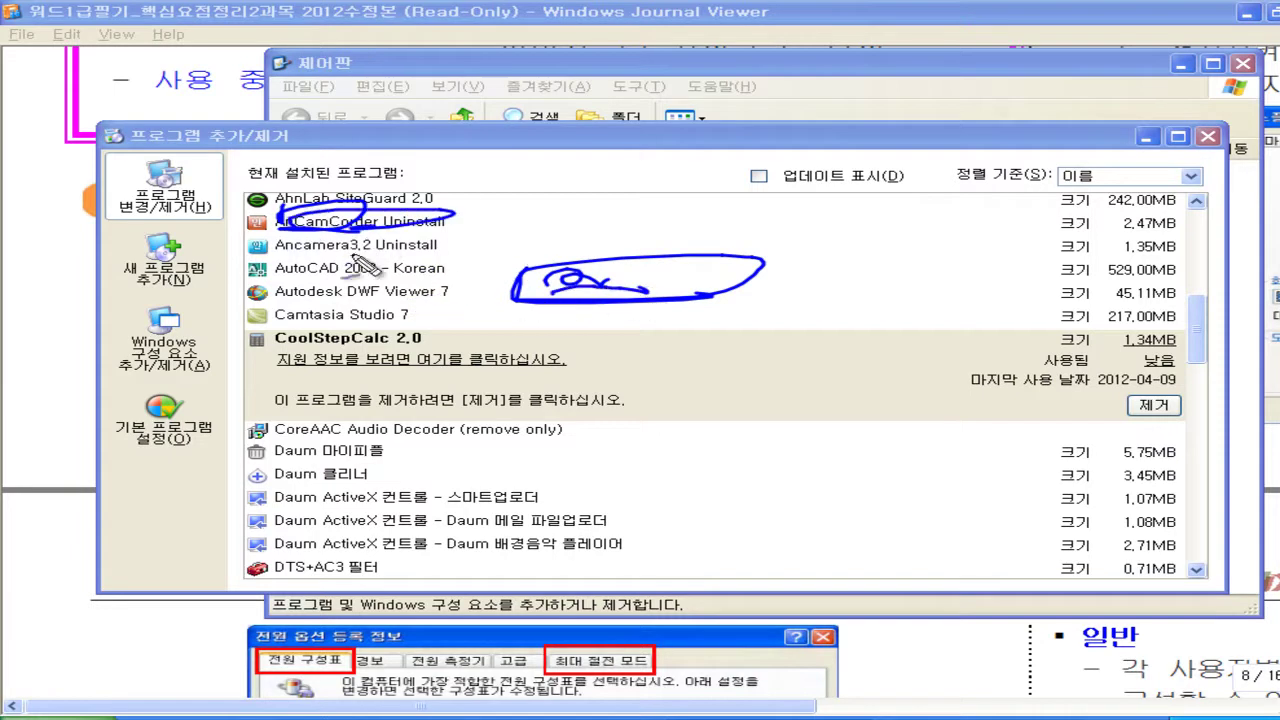
left_click_drag(532, 300, 540, 298)
mouse_move(258, 504)
left_mouse_down()
mouse_move(404, 495)
mouse_move(262, 516)
left_mouse_up()
left_click_drag(374, 478, 392, 474)
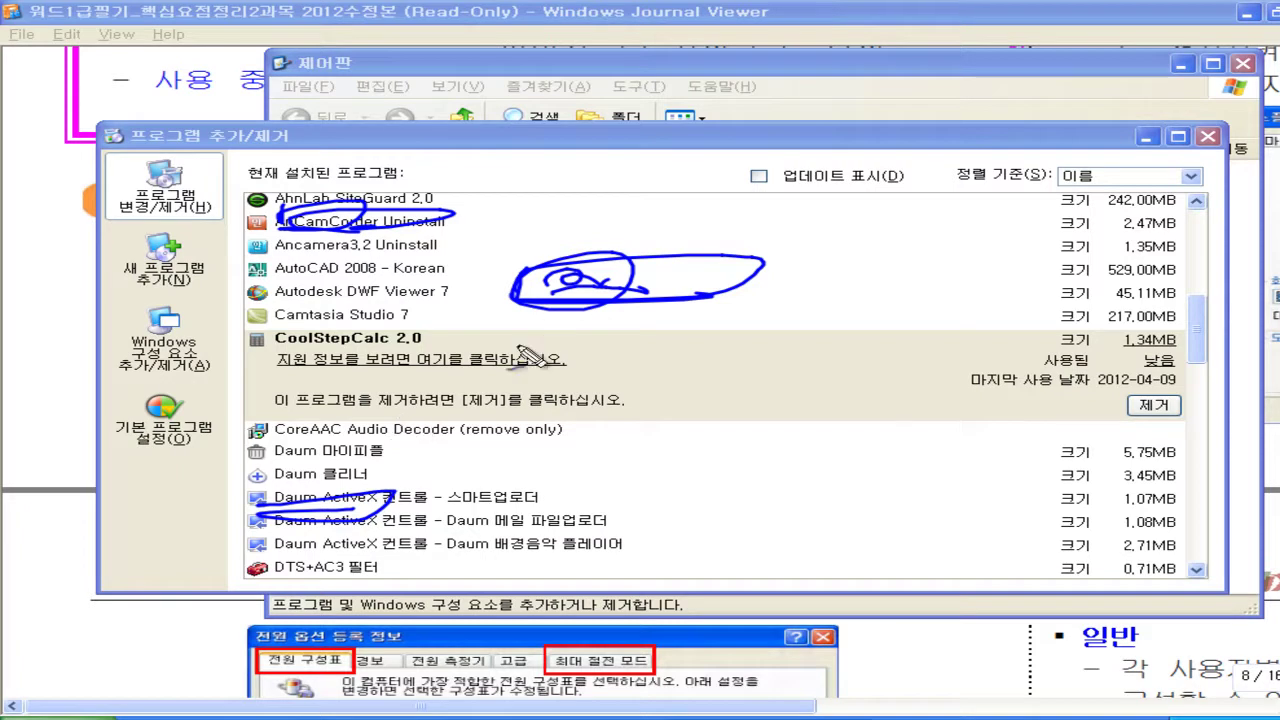
left_click_drag(565, 294, 590, 288)
left_click_drag(349, 480, 290, 512)
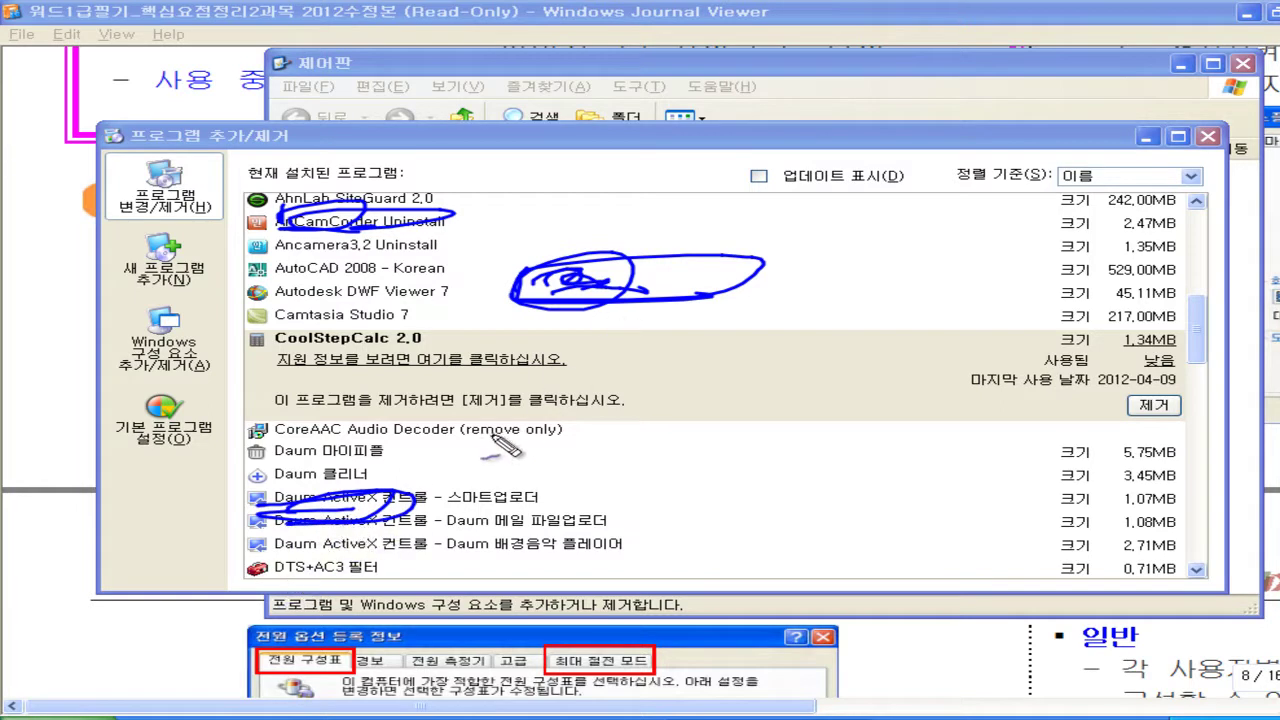
key("Escape")
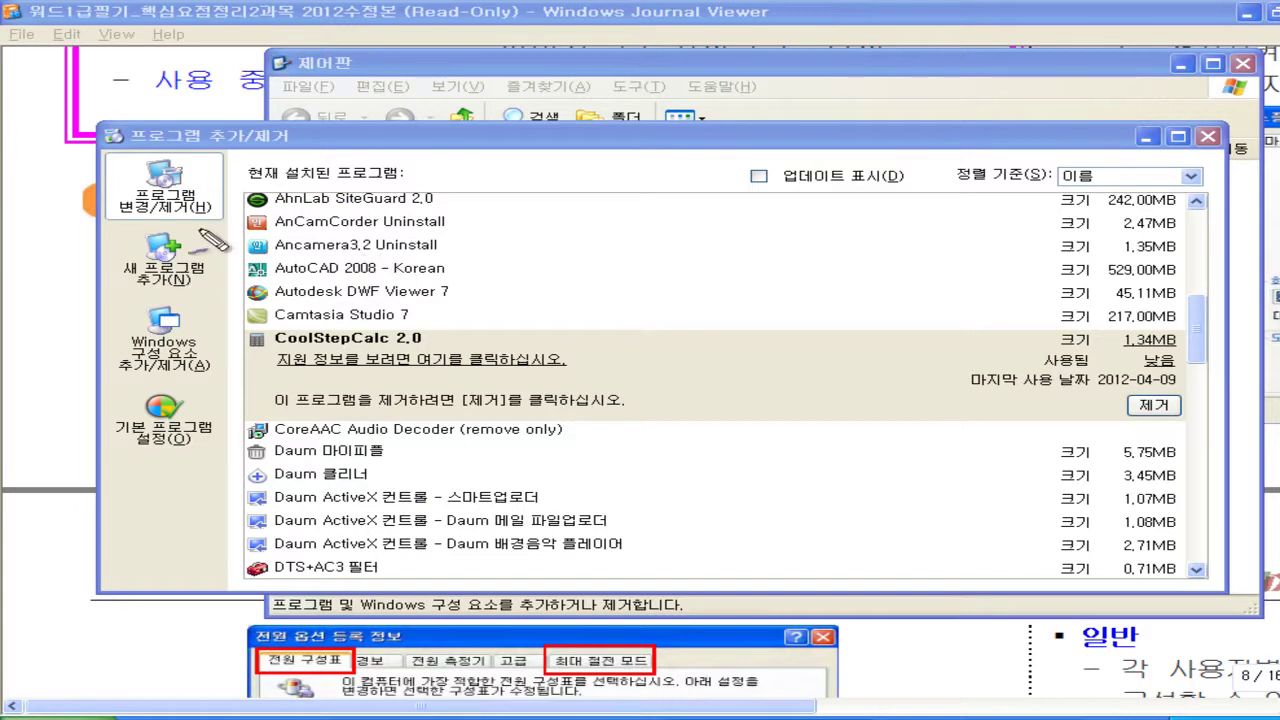
- Circle 프로그램 변경/제거 and then 새 프로그램 추가 with an X over it, clearing the ink after each
mouse_move(125, 226)
left_mouse_down()
mouse_move(96, 178)
mouse_move(232, 182)
mouse_move(160, 228)
mouse_move(100, 210)
mouse_move(205, 216)
mouse_move(215, 232)
left_mouse_up()
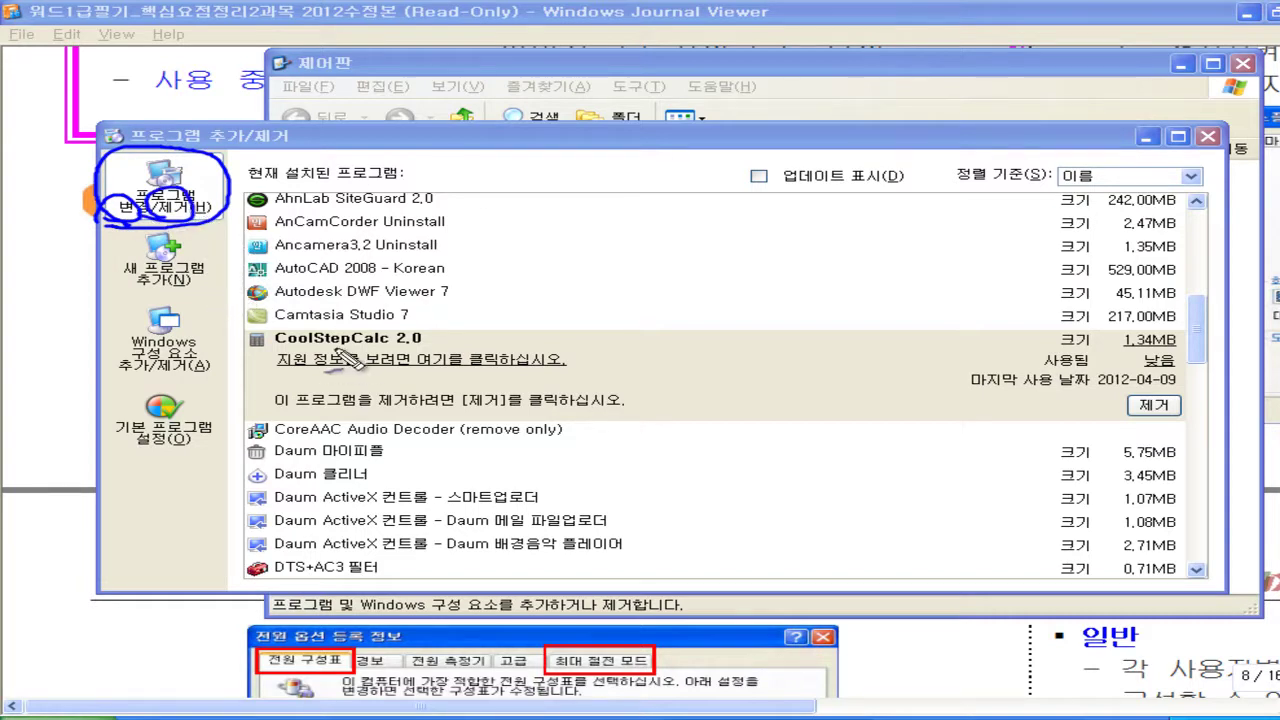
key("Escape")
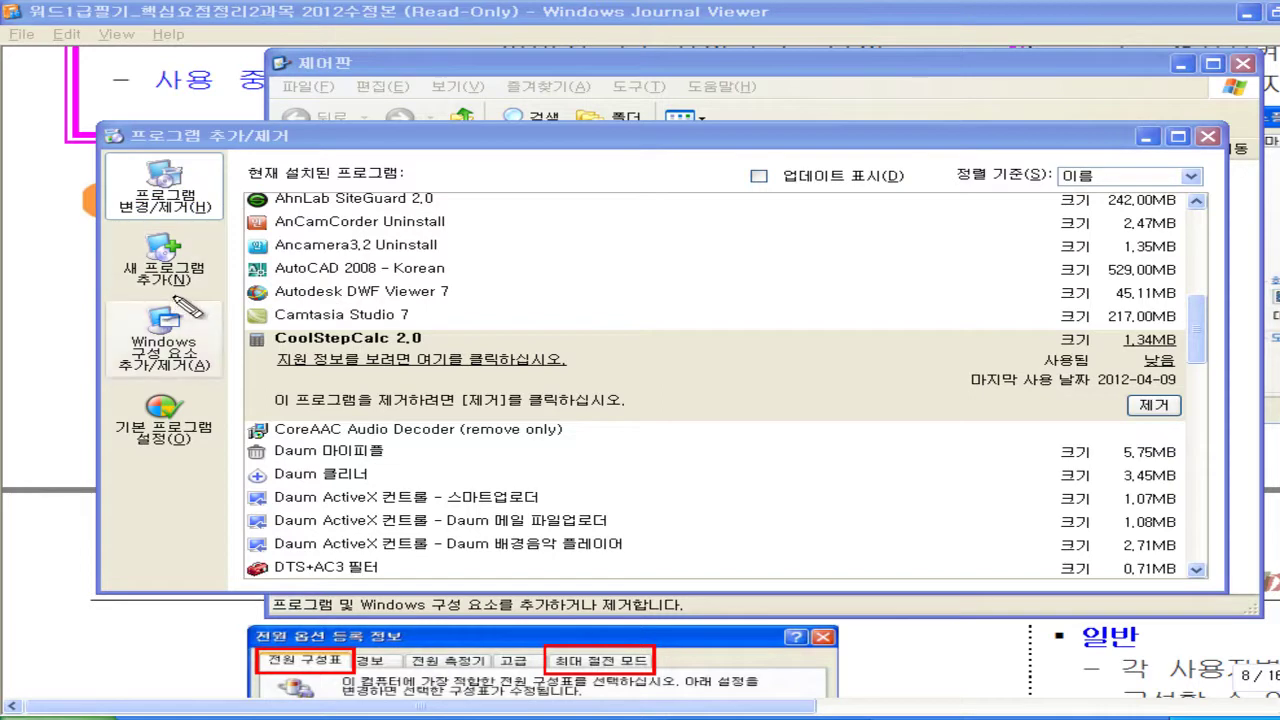
mouse_move(145, 292)
left_mouse_down()
mouse_move(240, 250)
mouse_move(150, 292)
left_mouse_up()
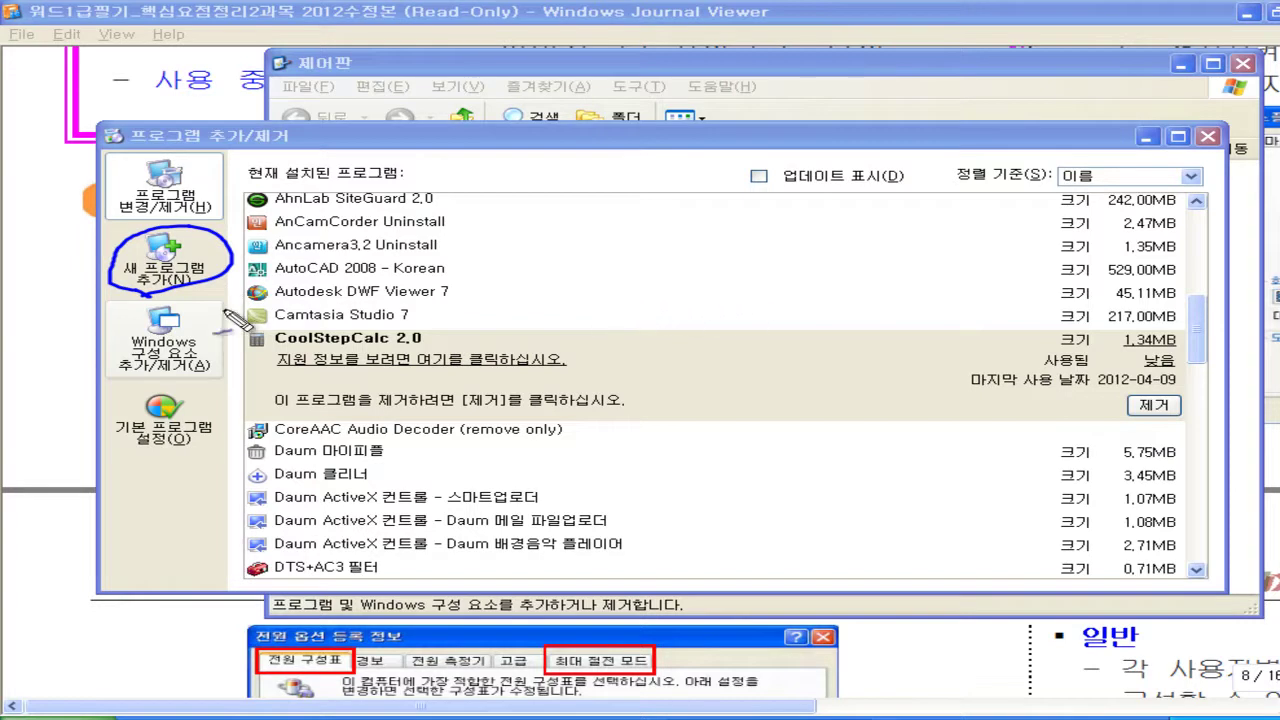
left_click_drag(236, 238, 196, 268)
left_click_drag(190, 242, 232, 272)
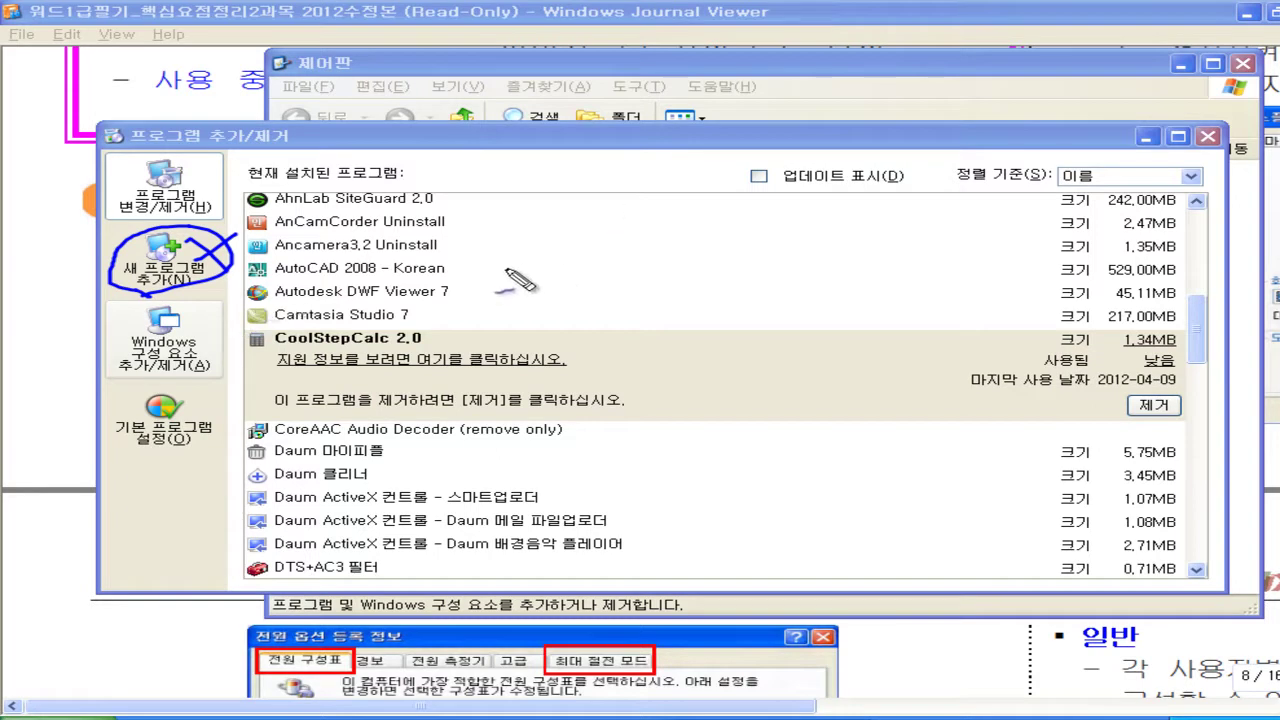
left_click_drag(155, 305, 205, 262)
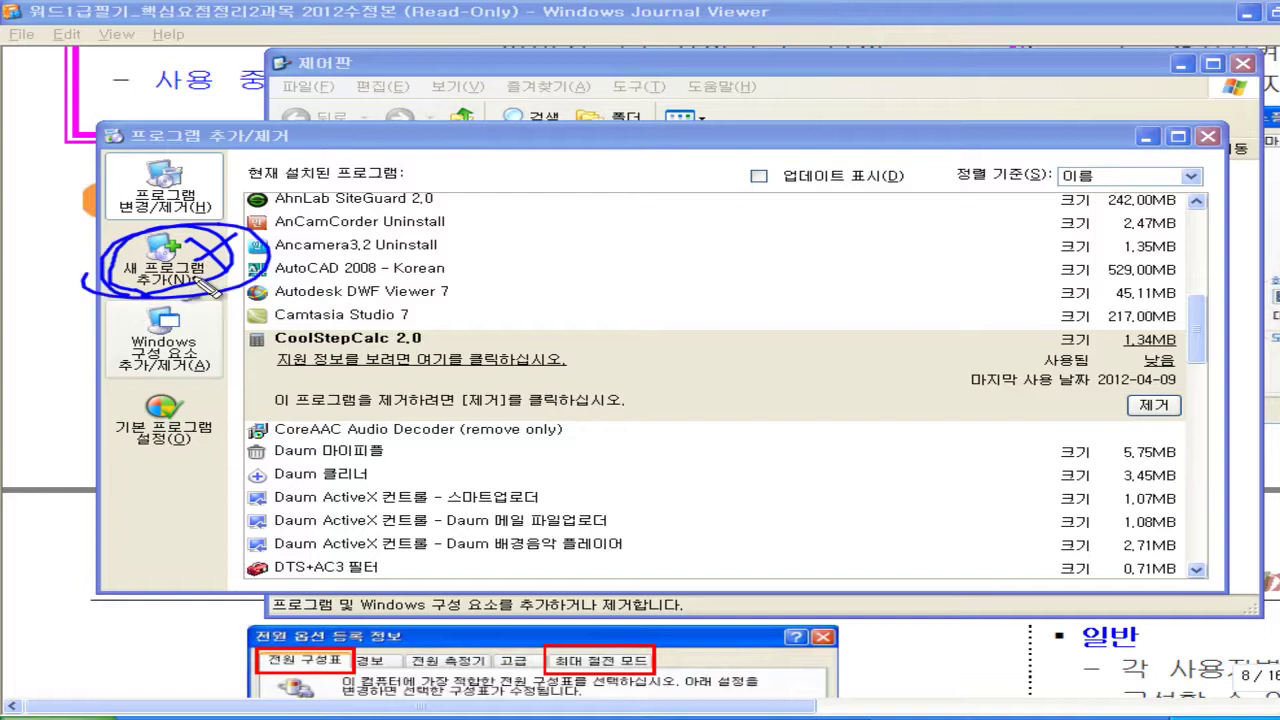
left_click_drag(90, 236, 116, 232)
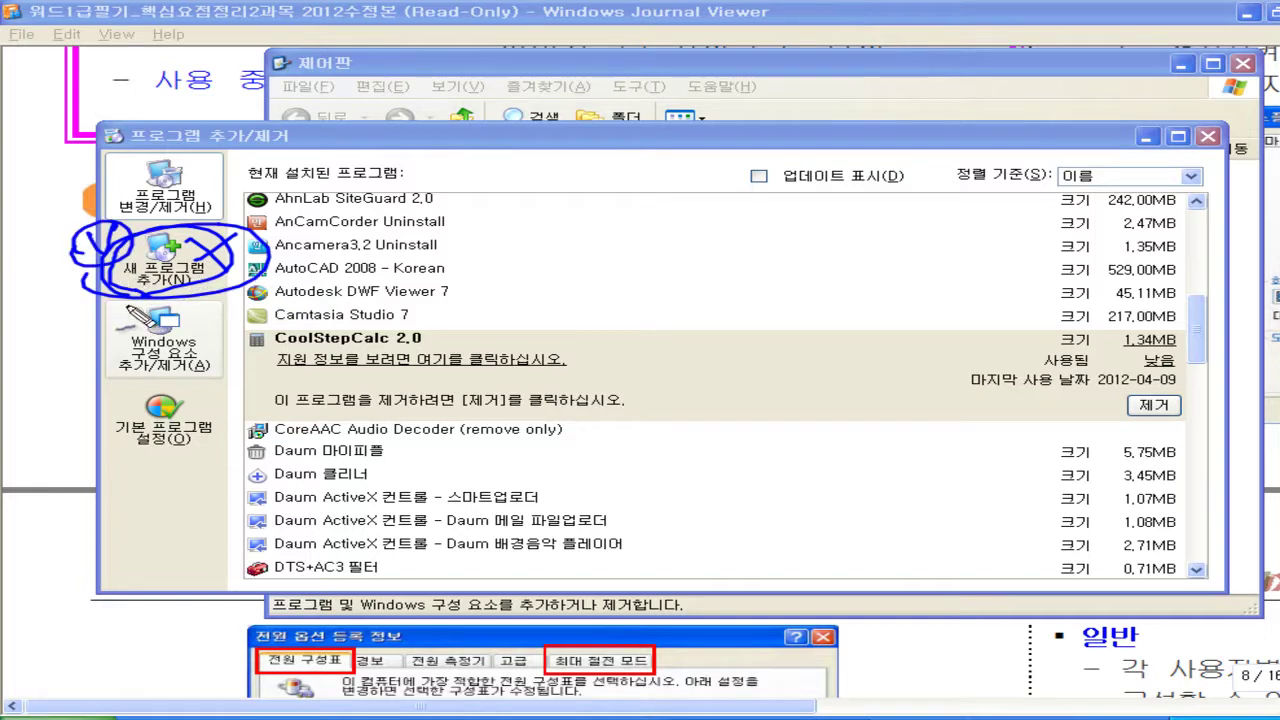
key("Escape")
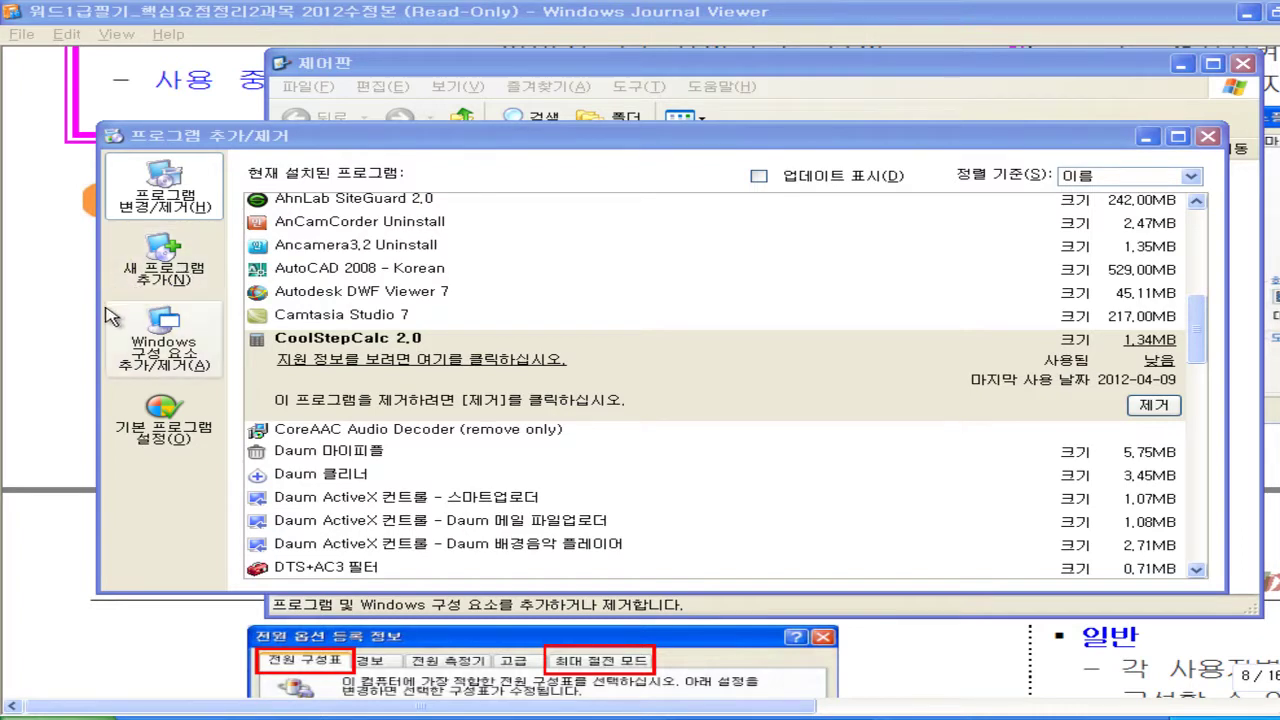
- Circle Windows 구성 요소 추가/제거 and 프로그램 변경/제거, link them with a curve, and clear the ink
mouse_move(120, 382)
left_mouse_down()
mouse_move(222, 308)
mouse_move(160, 368)
mouse_move(106, 345)
mouse_move(66, 300)
mouse_move(178, 150)
mouse_move(202, 210)
left_mouse_up()
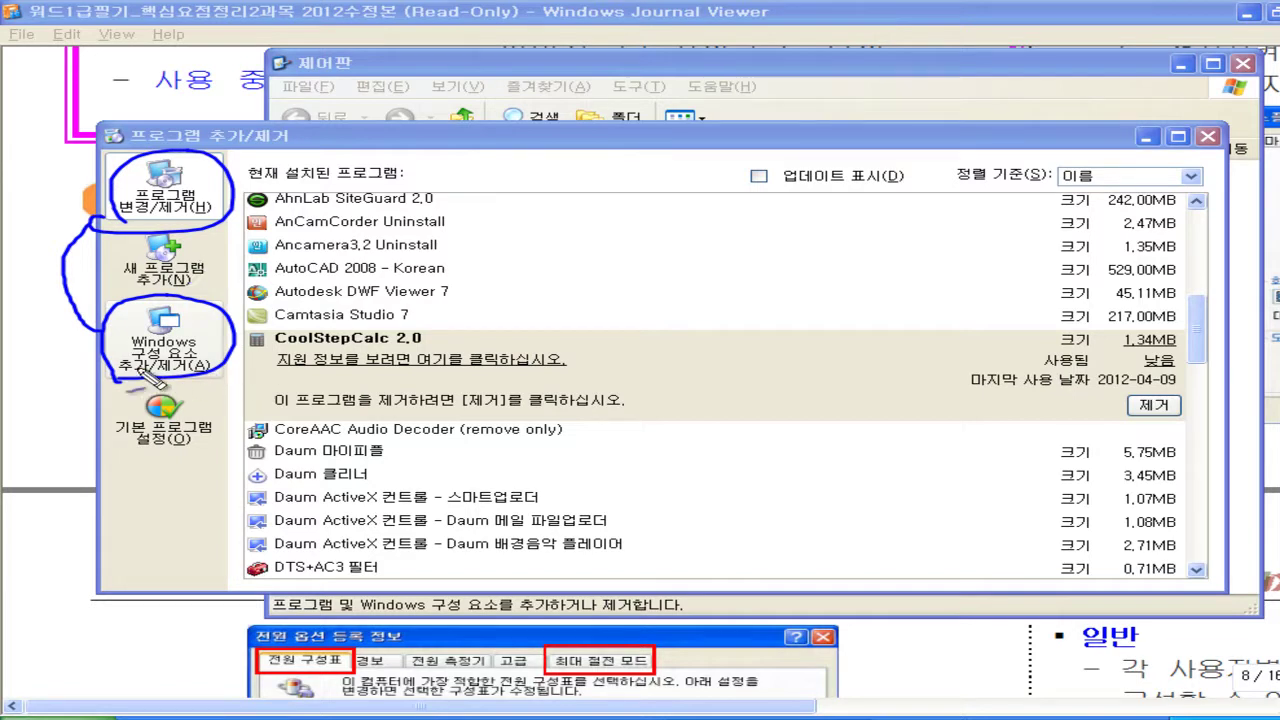
mouse_move(136, 356)
left_mouse_down()
mouse_move(140, 372)
mouse_move(212, 372)
mouse_move(150, 360)
mouse_move(128, 384)
mouse_move(158, 372)
left_mouse_up()
key("Escape")
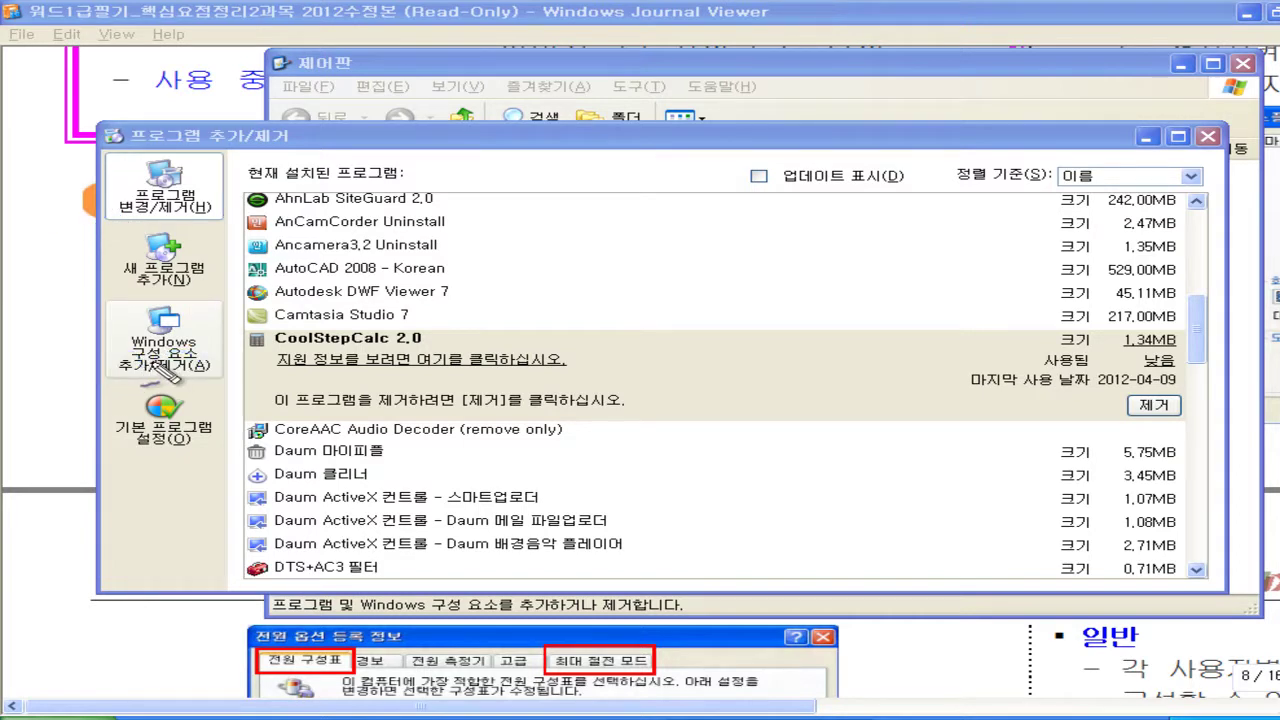
- Circle 구성 요소 in the Windows 구성 요소 추가/제거 category and draw an arrow to a framed handwritten note 보조 P/G
mouse_move(123, 356)
left_mouse_down()
mouse_move(208, 344)
mouse_move(165, 378)
mouse_move(118, 380)
mouse_move(476, 300)
left_mouse_up()
left_click_drag(466, 343, 484, 340)
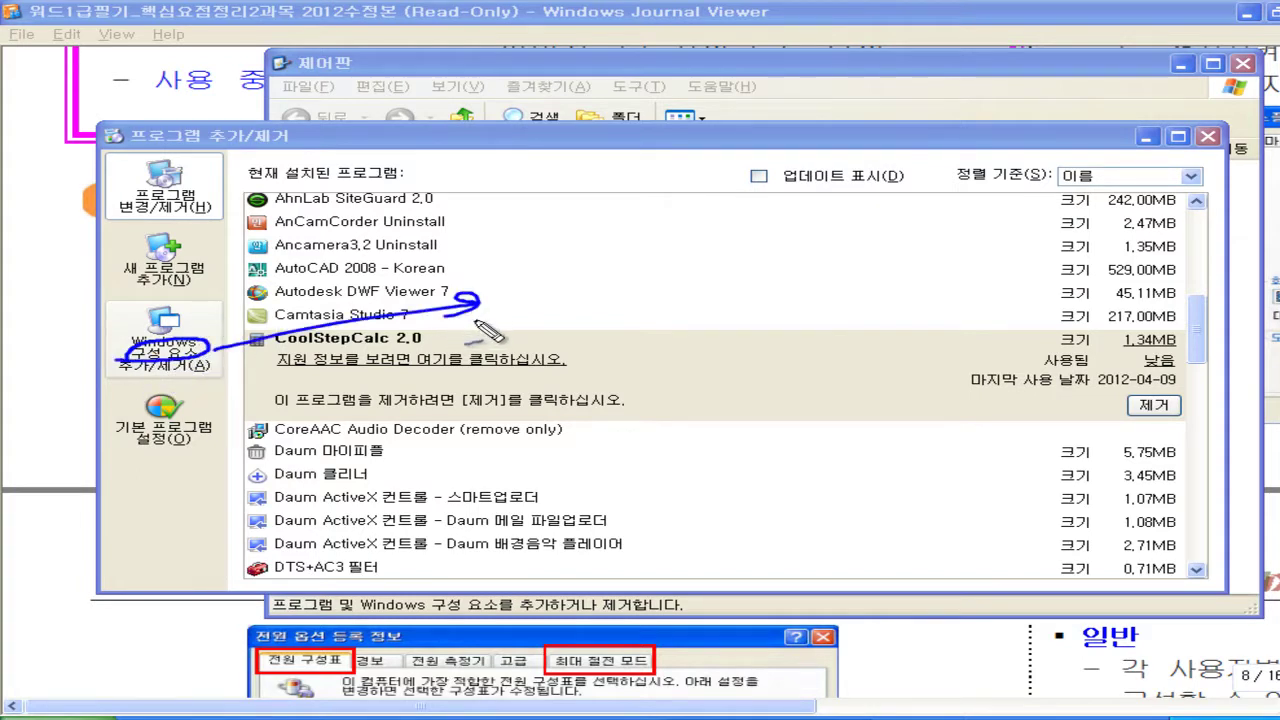
mouse_move(523, 291)
left_mouse_down()
mouse_move(509, 286)
mouse_move(646, 297)
mouse_move(623, 291)
mouse_move(716, 276)
mouse_move(745, 300)
left_mouse_up()
mouse_move(597, 355)
left_mouse_down()
mouse_move(800, 290)
mouse_move(510, 330)
mouse_move(550, 350)
left_mouse_up()
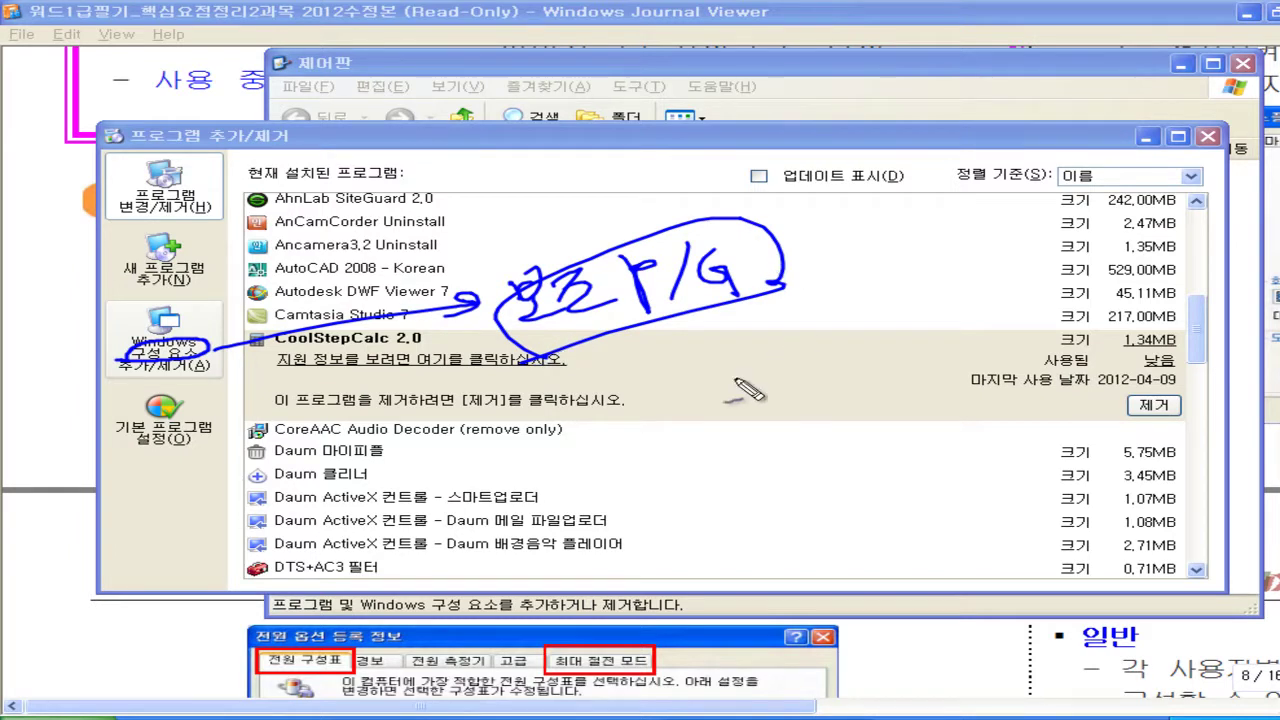
- Handwrite win XP with the pen below the 보조 P/G note and circle it
left_click_drag(598, 400, 690, 378)
left_click_drag(728, 375, 744, 372)
left_click_drag(742, 328, 776, 398)
mouse_move(696, 364)
left_mouse_down()
mouse_move(772, 342)
mouse_move(785, 352)
left_mouse_up()
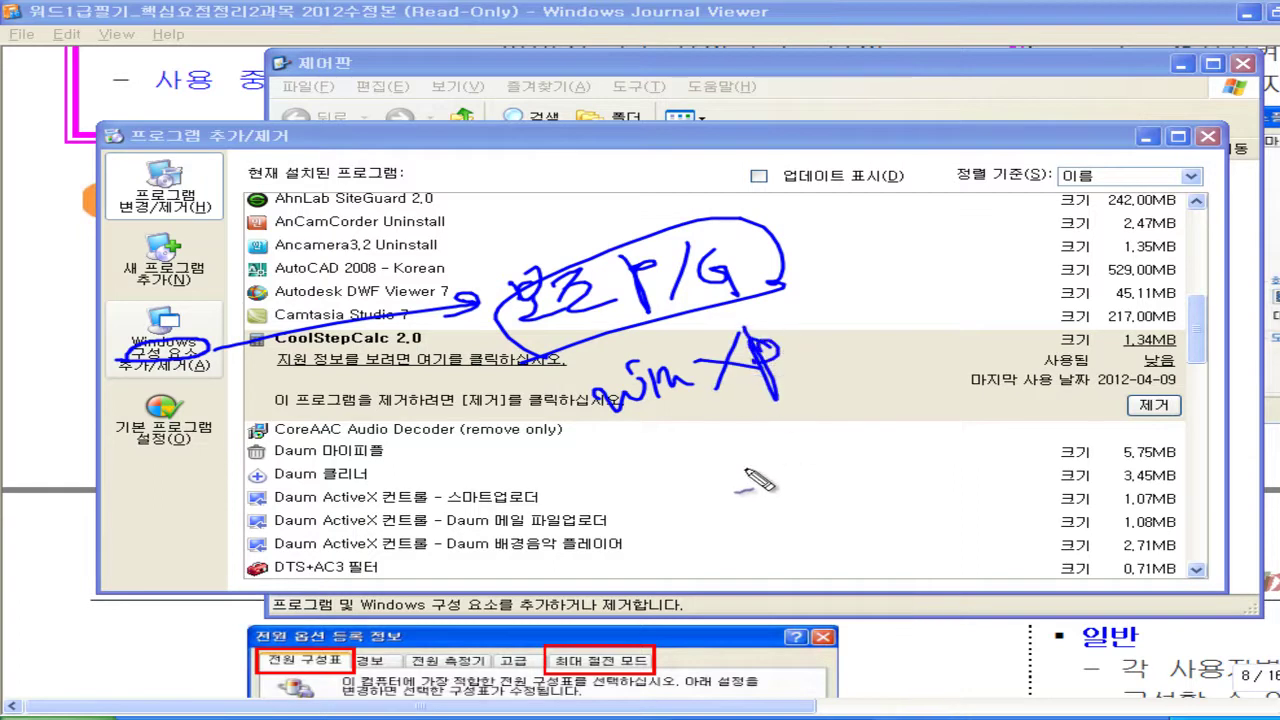
left_click_drag(627, 459, 757, 411)
left_click_drag(762, 320, 735, 328)
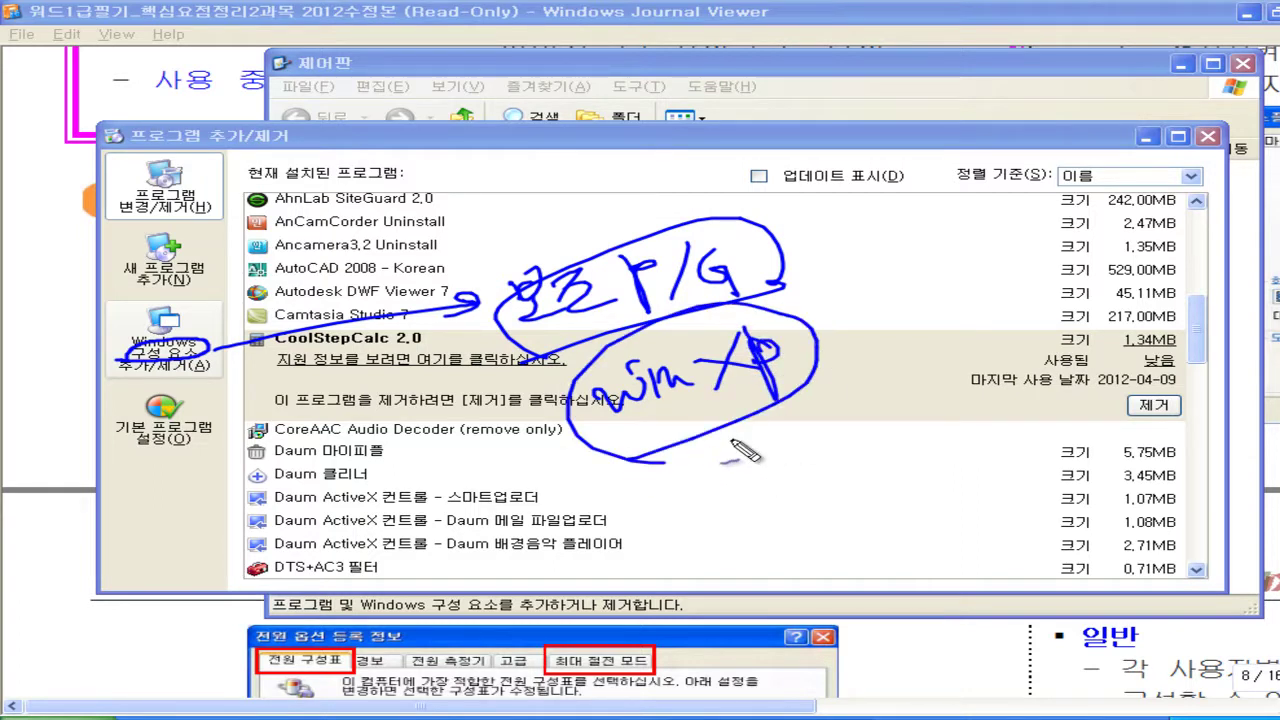
- Draw an upward arrow to the circled win XP note, handwrite 응용 P/G beneath it, and underline that text
left_click_drag(706, 412, 712, 505)
left_click_drag(745, 410, 750, 490)
left_click_drag(690, 442, 765, 428)
mouse_move(740, 530)
left_mouse_down()
mouse_move(732, 540)
mouse_move(778, 550)
mouse_move(760, 574)
mouse_move(900, 515)
mouse_move(940, 548)
left_mouse_up()
left_click_drag(850, 505, 862, 530)
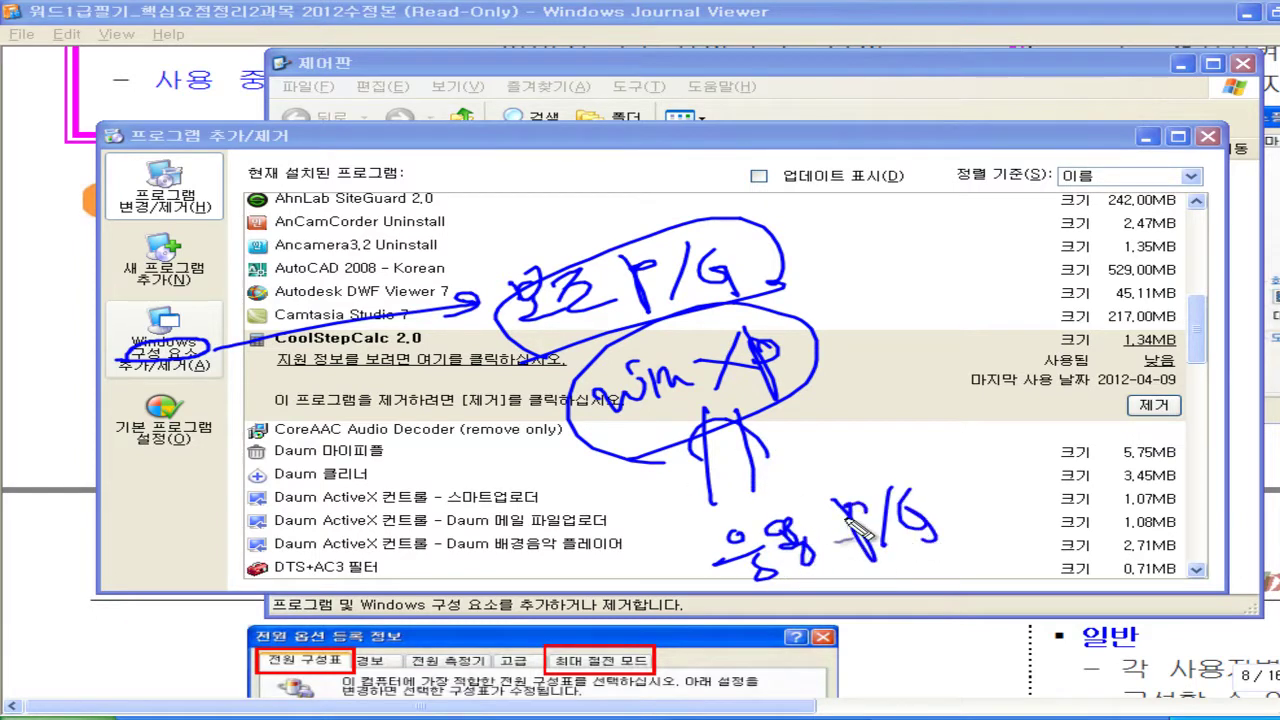
left_click_drag(742, 618, 1005, 512)
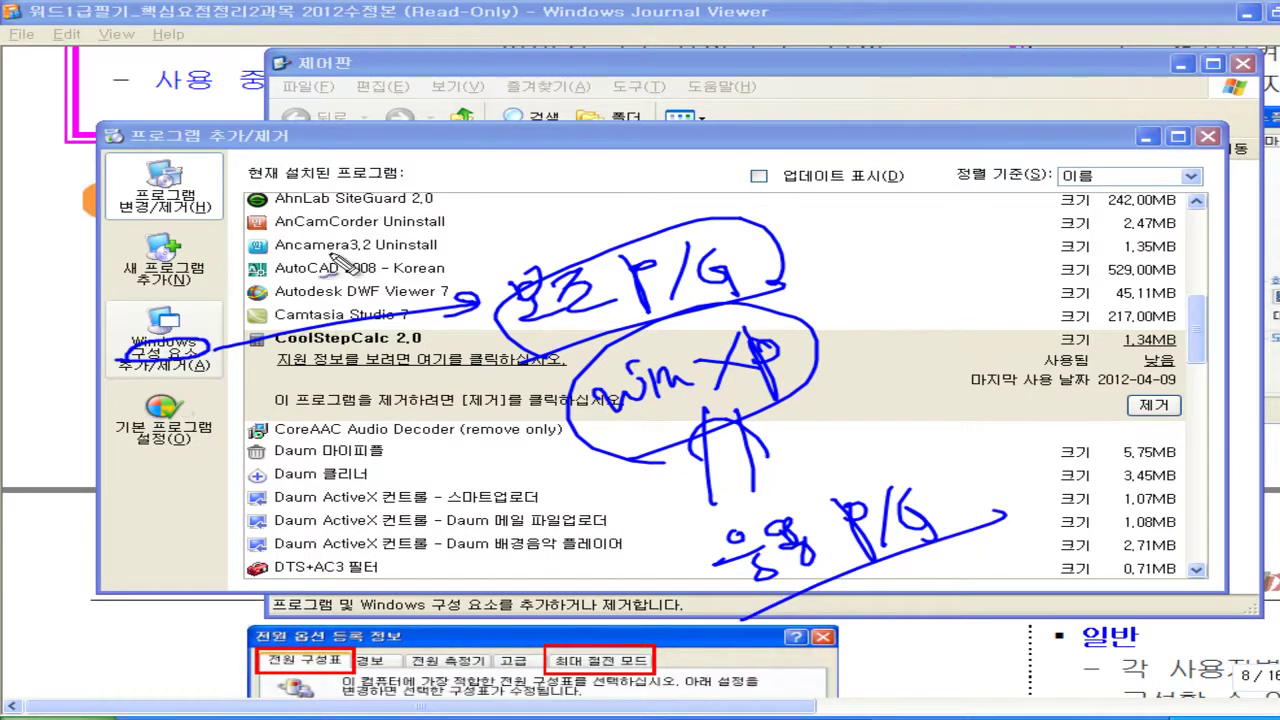
- Circle the 프로그램 변경/제거 category with the pen and clear all the ink
mouse_move(185, 232)
left_mouse_down()
mouse_move(115, 175)
mouse_move(185, 190)
left_mouse_up()
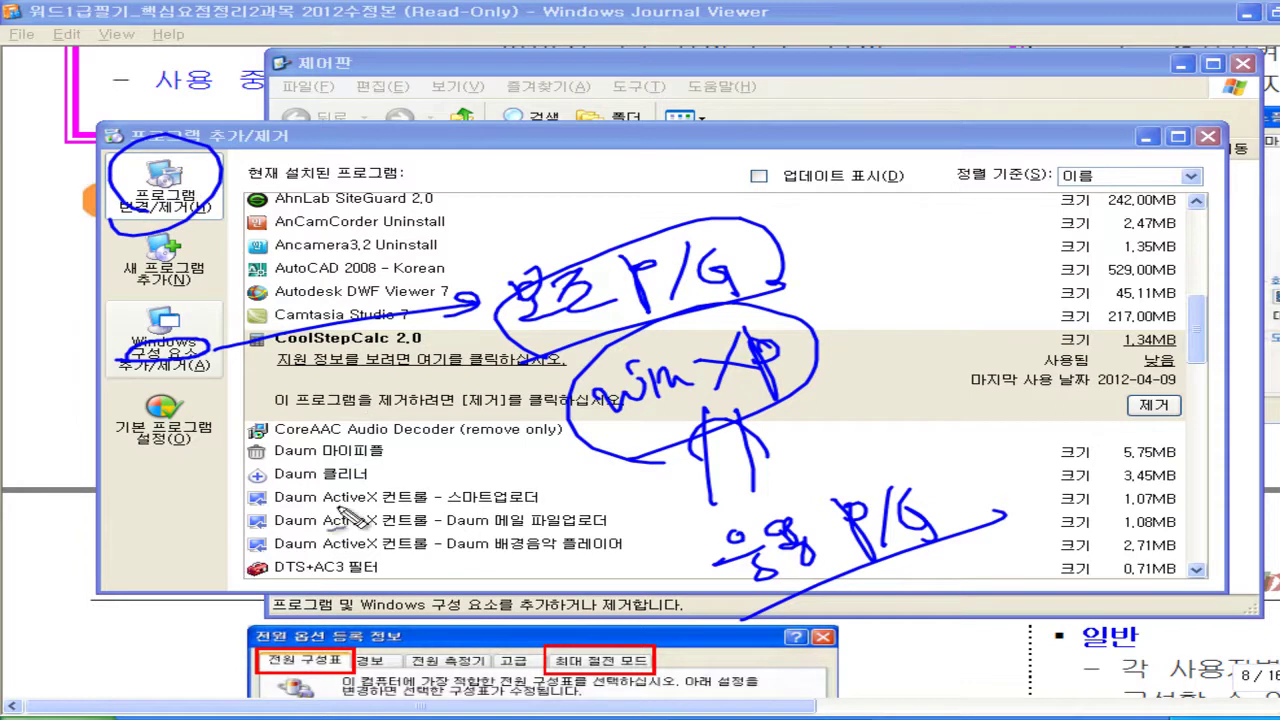
left_click_drag(366, 538, 388, 530)
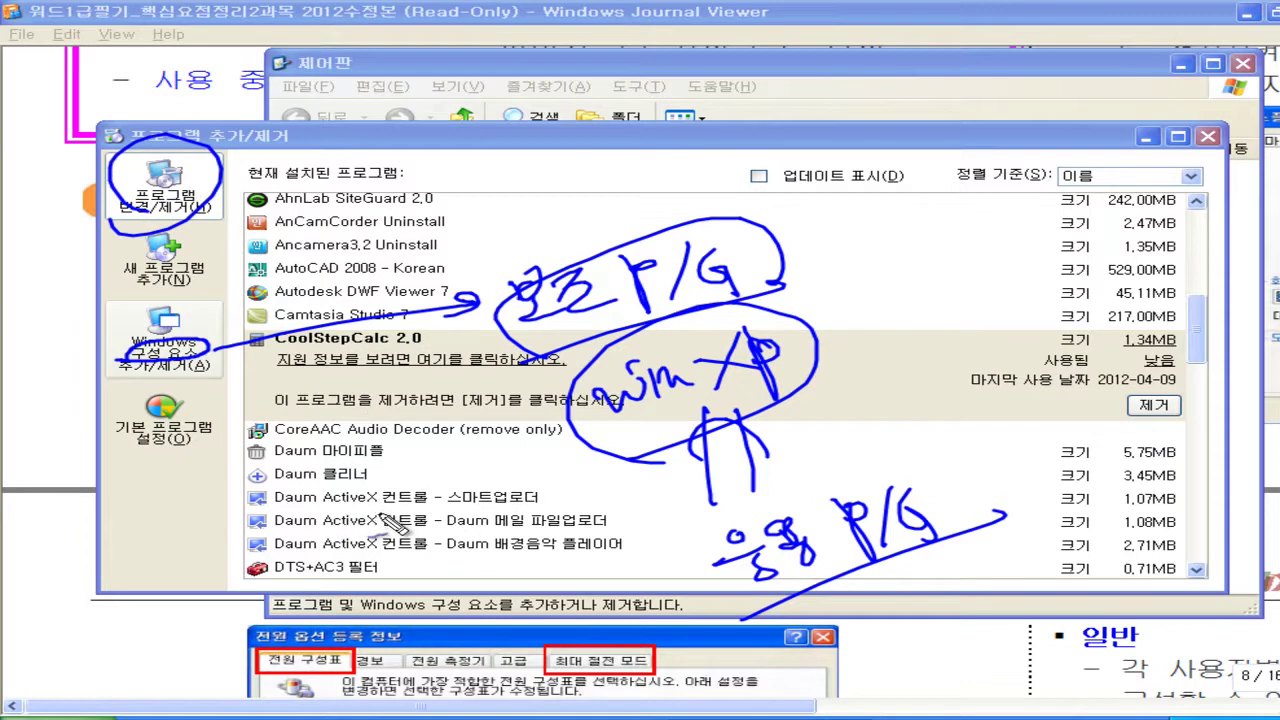
key("ctrl+z")
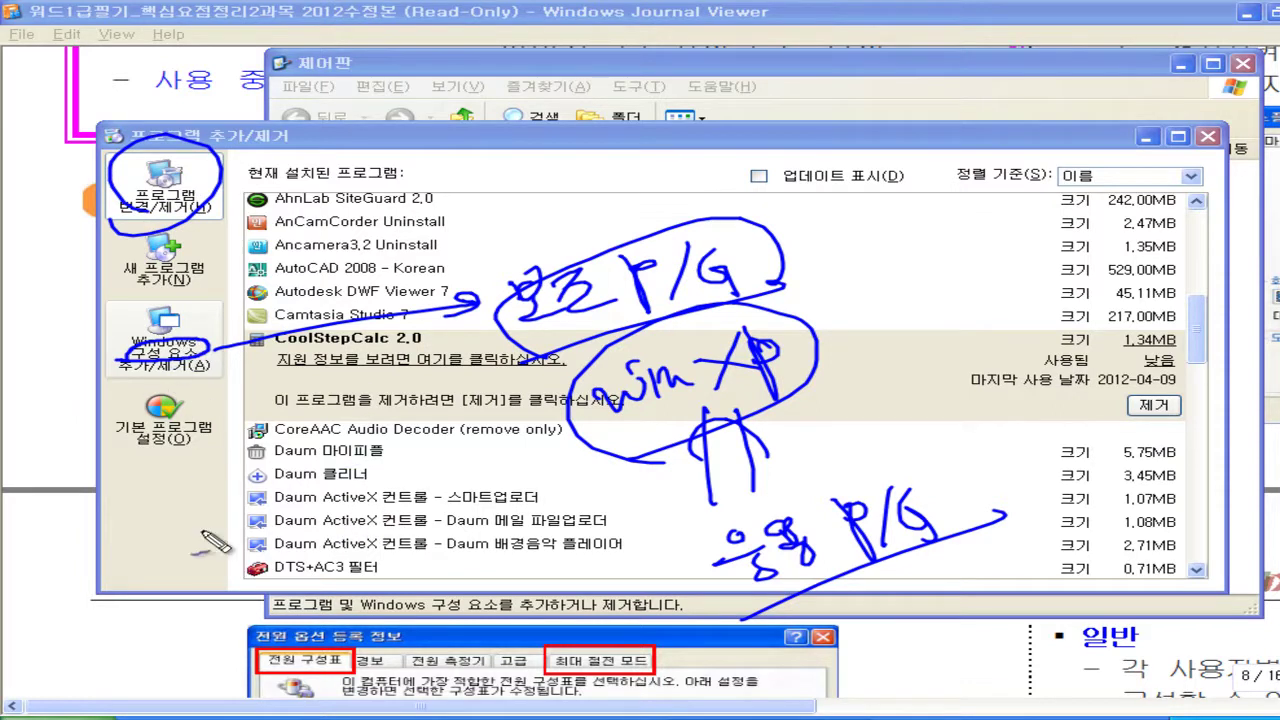
key("Escape")
- View the 보조프로그램 and 게임 folders among all installed programs in the Start menu, and close the menu
key("super")
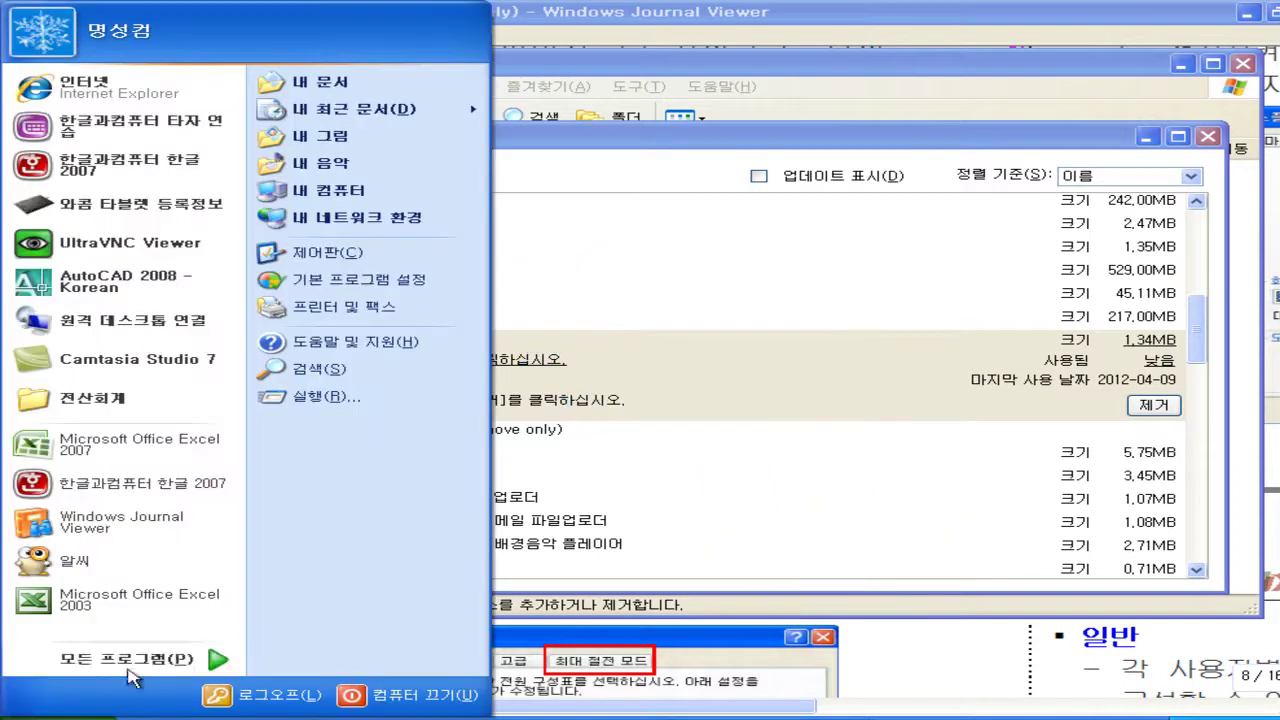
left_click(180, 660)
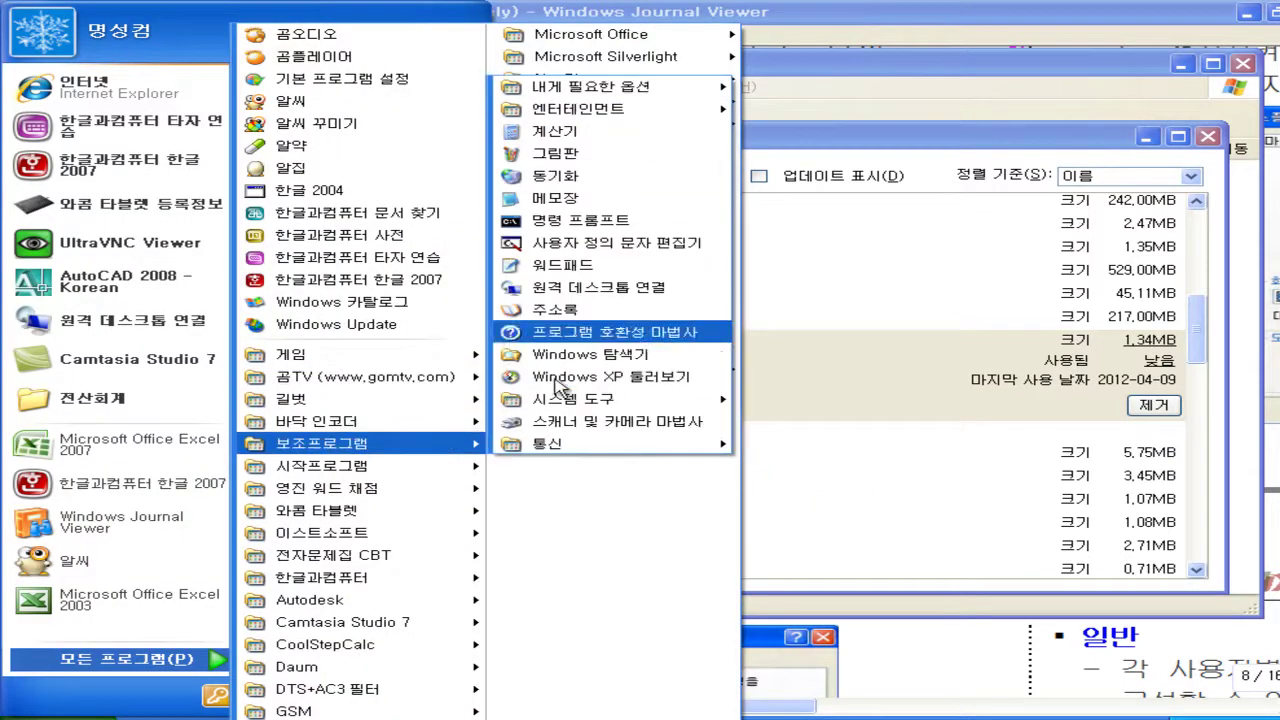
mouse_move(372, 358)
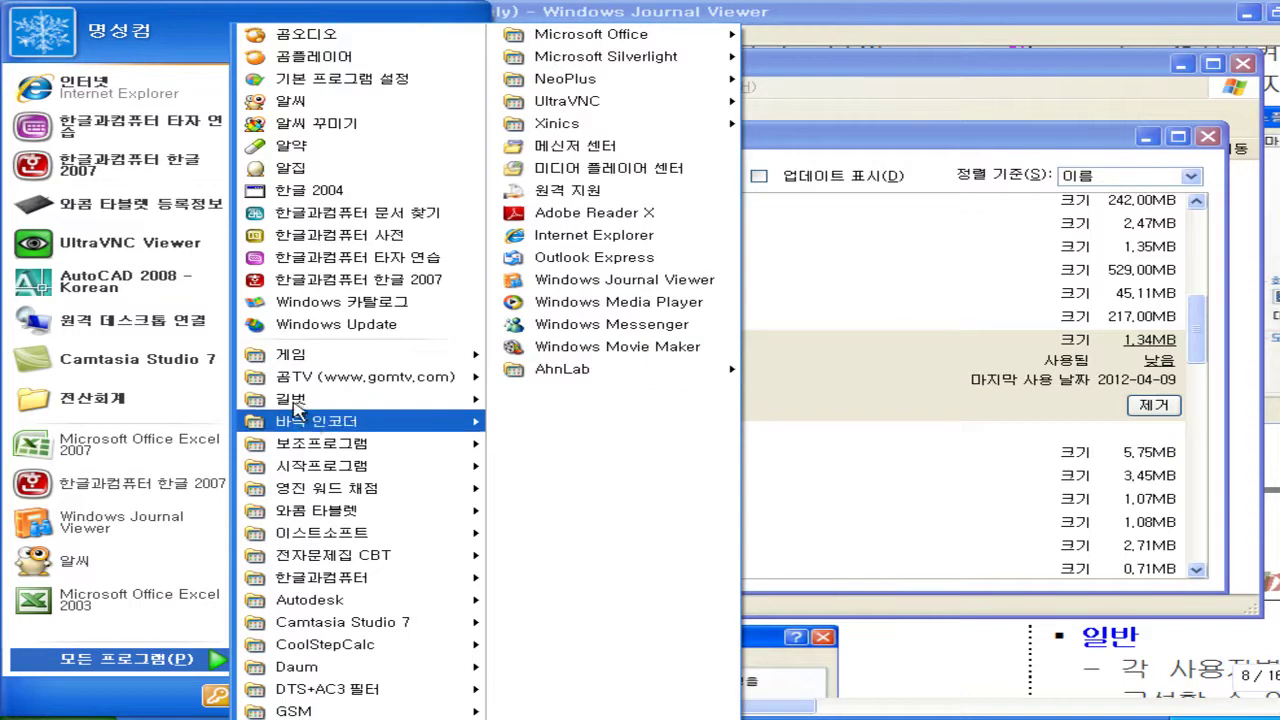
mouse_move(348, 400)
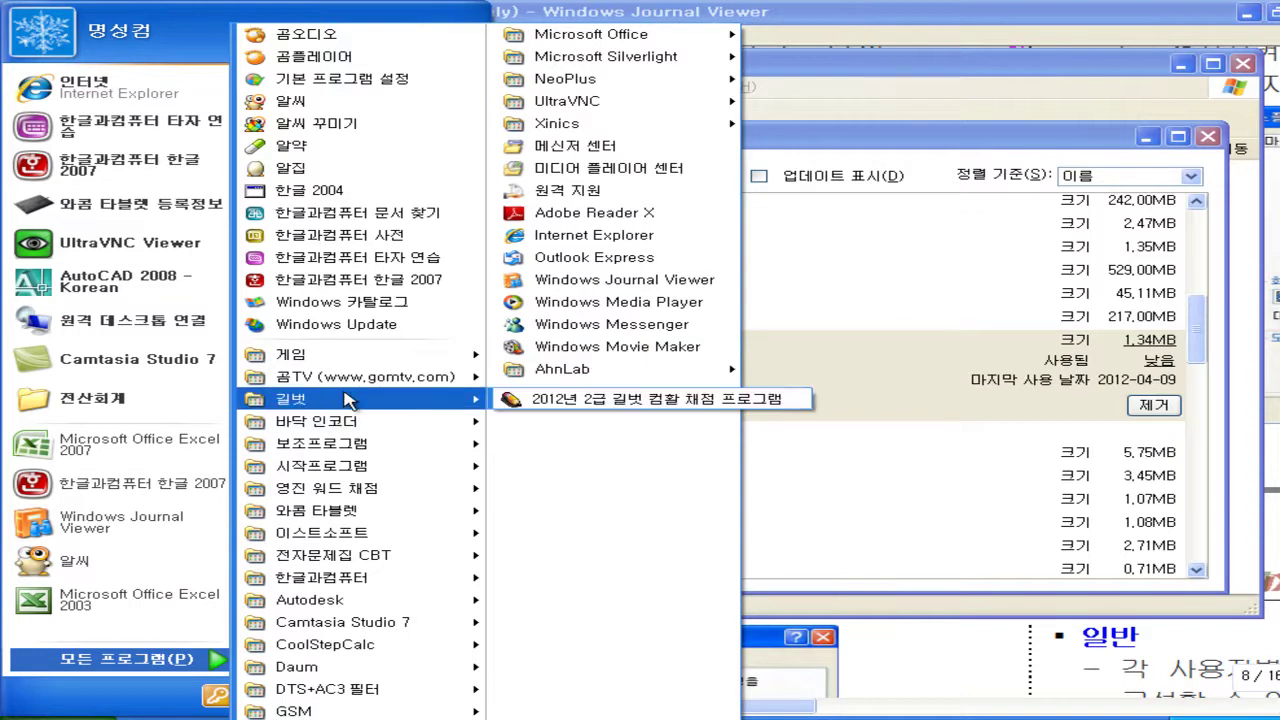
left_click(876, 396)
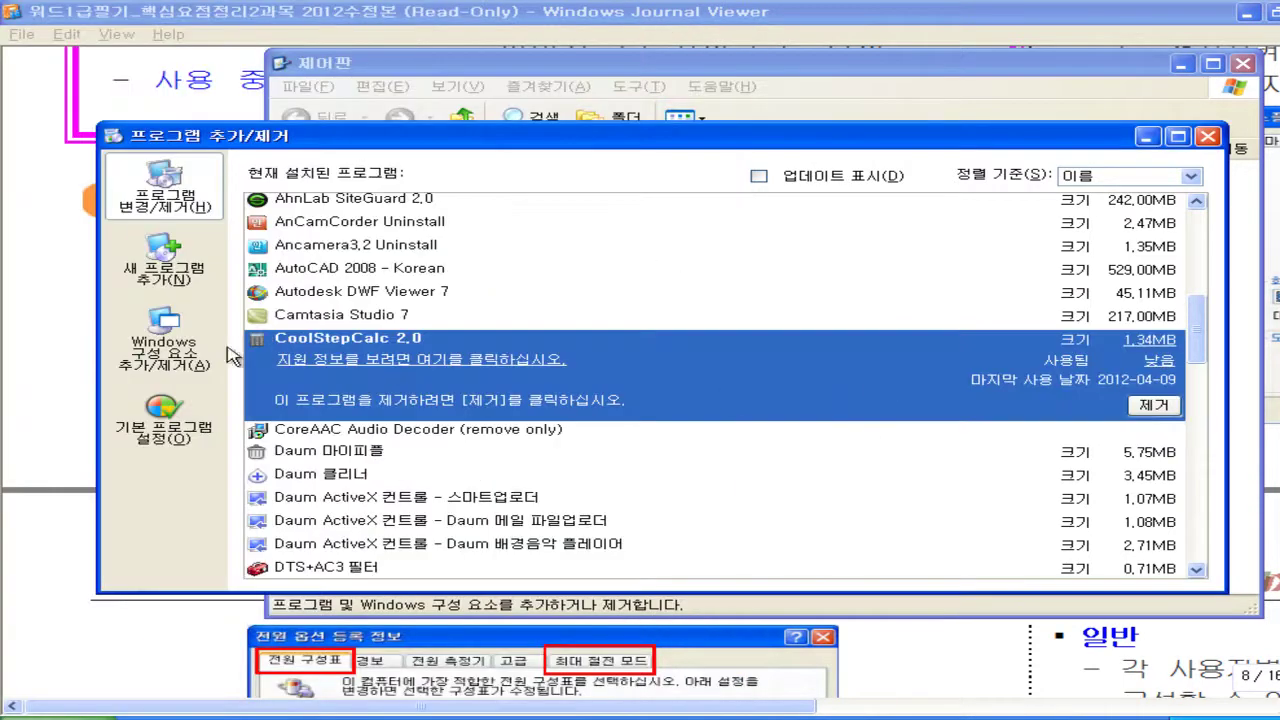
- Open the Windows 구성 요소 마법사 and bring 보조프로그램 및 유틸리티 into view in the component list
left_click(172, 362)
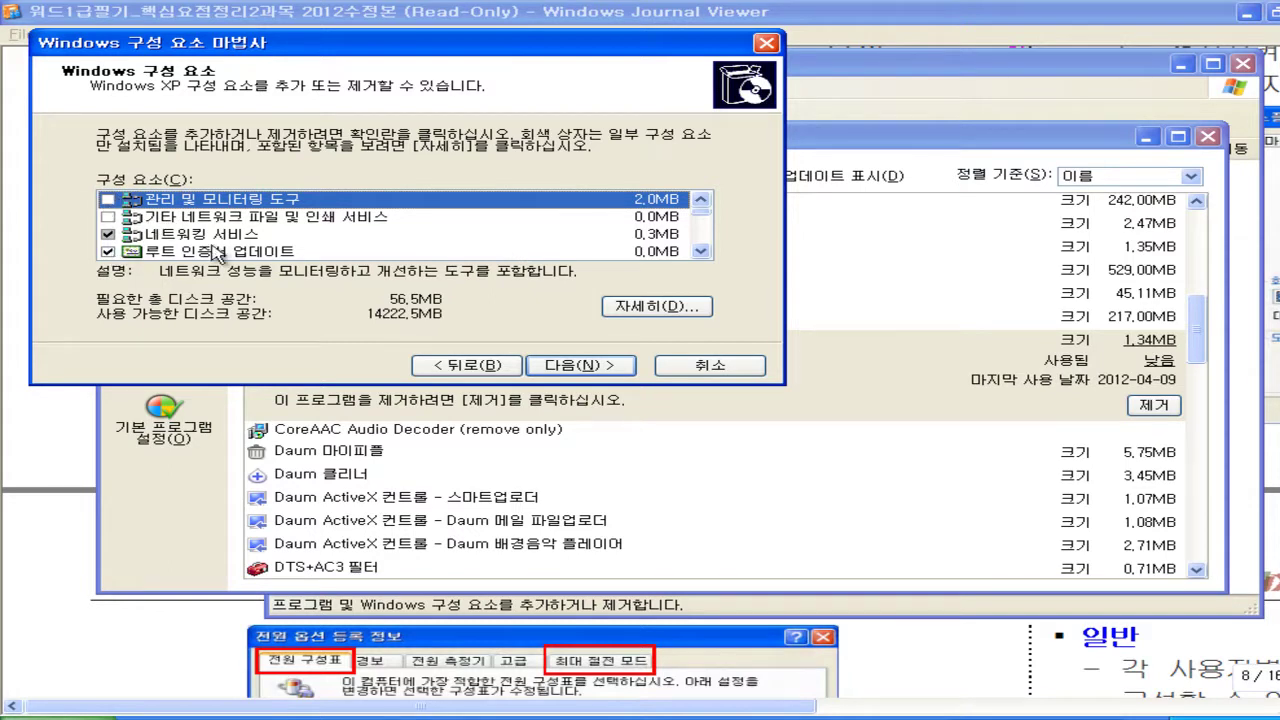
left_click(700, 251)
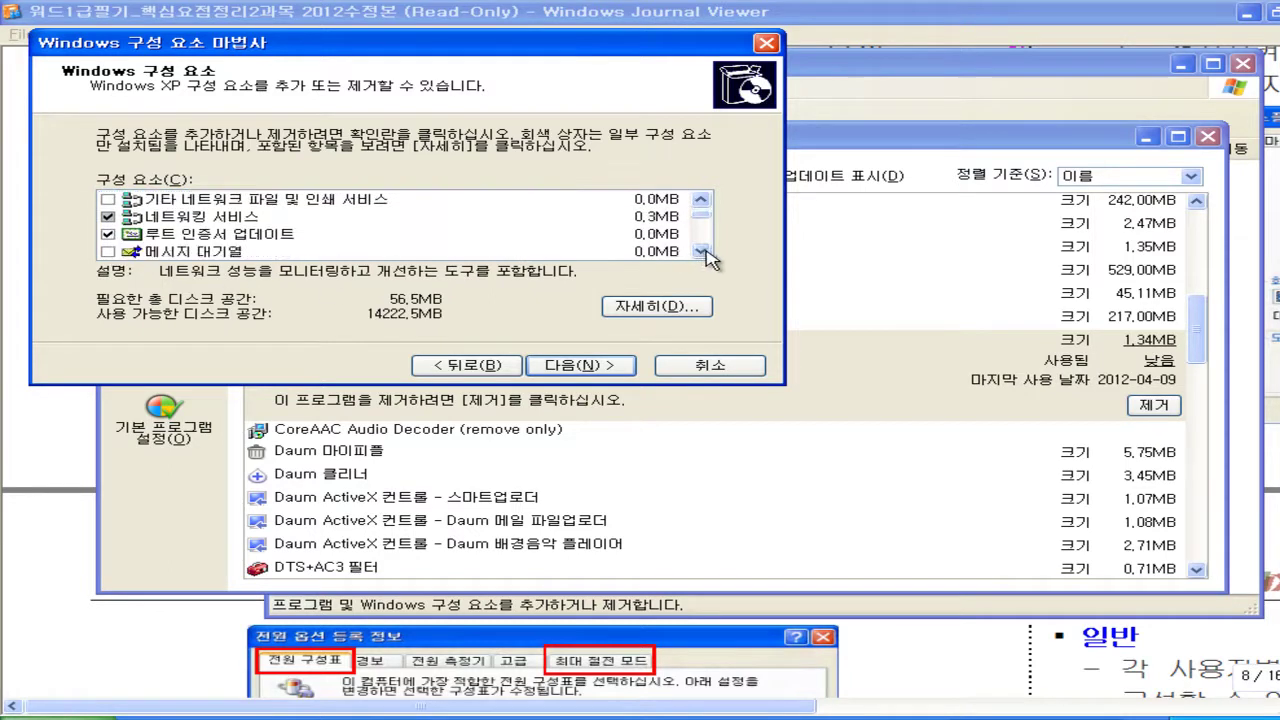
left_click(700, 251)
left_click(700, 251)
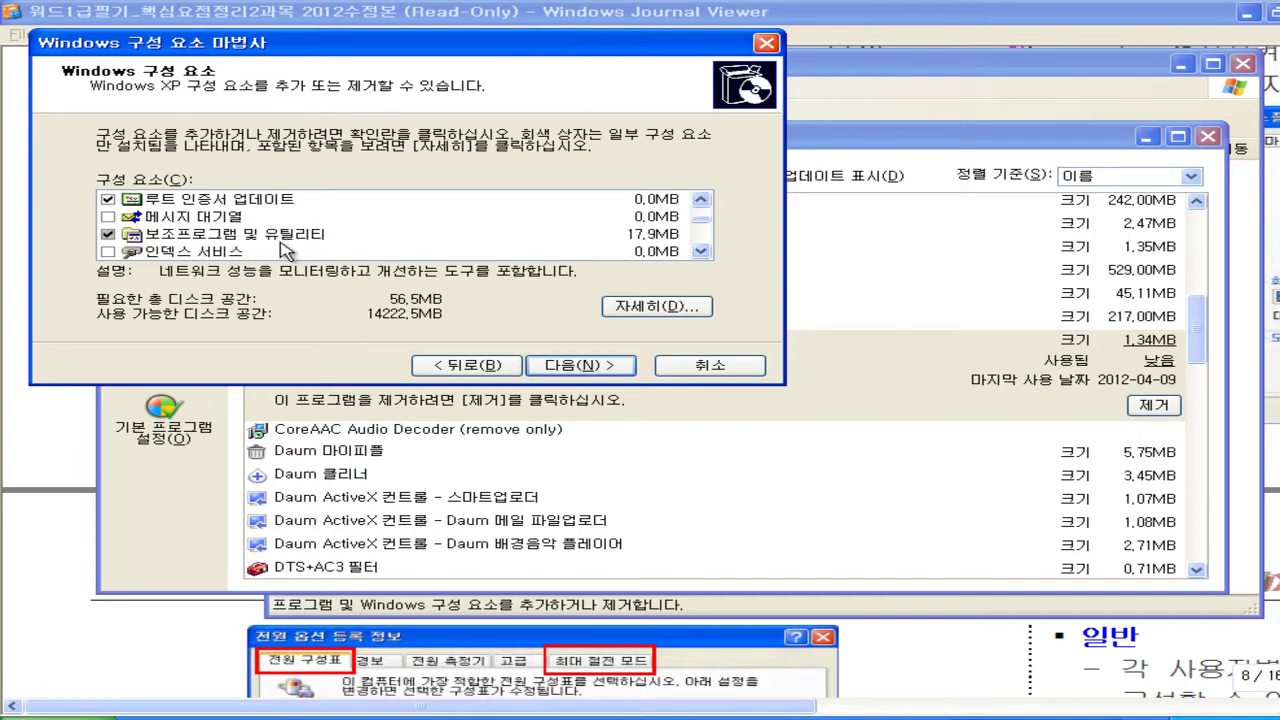
- Circle the 보조프로그램 및 유틸리티 checkbox with the pen, sketch a computer beside it, and clear the ink
left_click(106, 233)
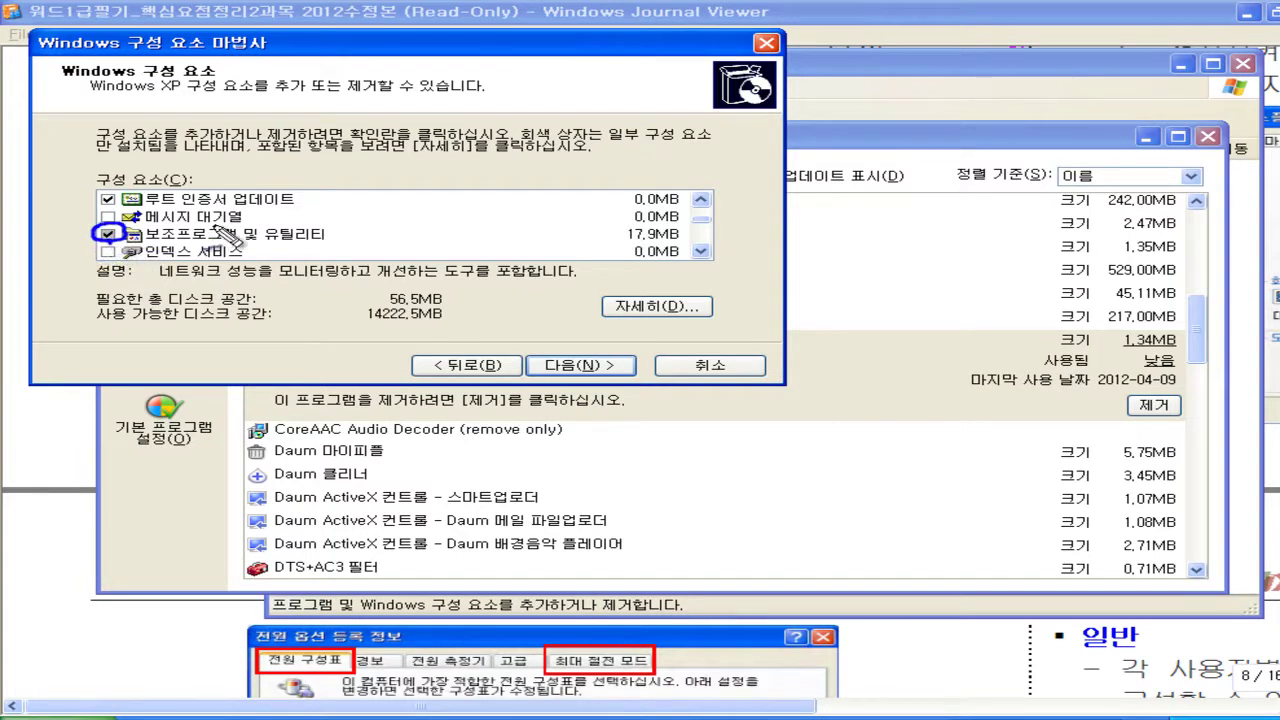
mouse_move(188, 244)
left_mouse_down()
mouse_move(205, 358)
mouse_move(362, 306)
left_mouse_up()
left_click_drag(340, 250, 222, 350)
mouse_move(355, 360)
left_mouse_down()
mouse_move(220, 460)
mouse_move(230, 495)
mouse_move(330, 510)
left_mouse_up()
left_click_drag(175, 283, 168, 354)
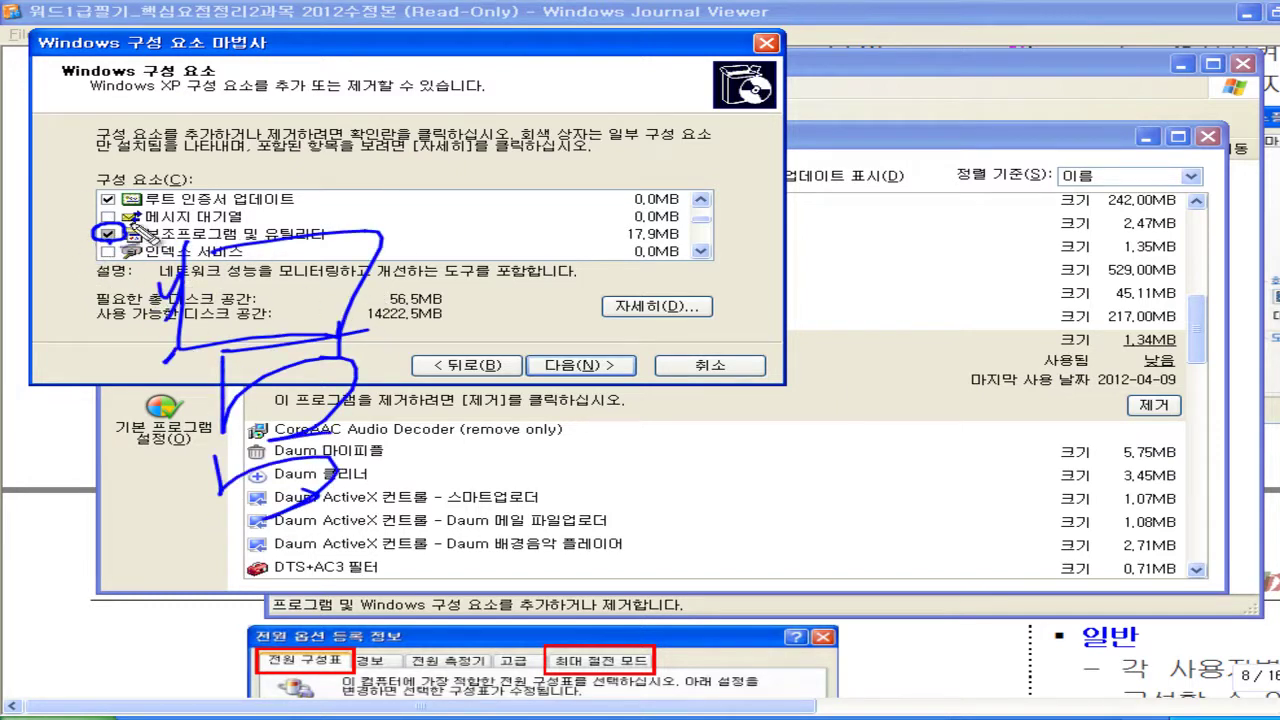
mouse_move(108, 230)
left_mouse_down()
mouse_move(92, 240)
mouse_move(116, 226)
left_mouse_up()
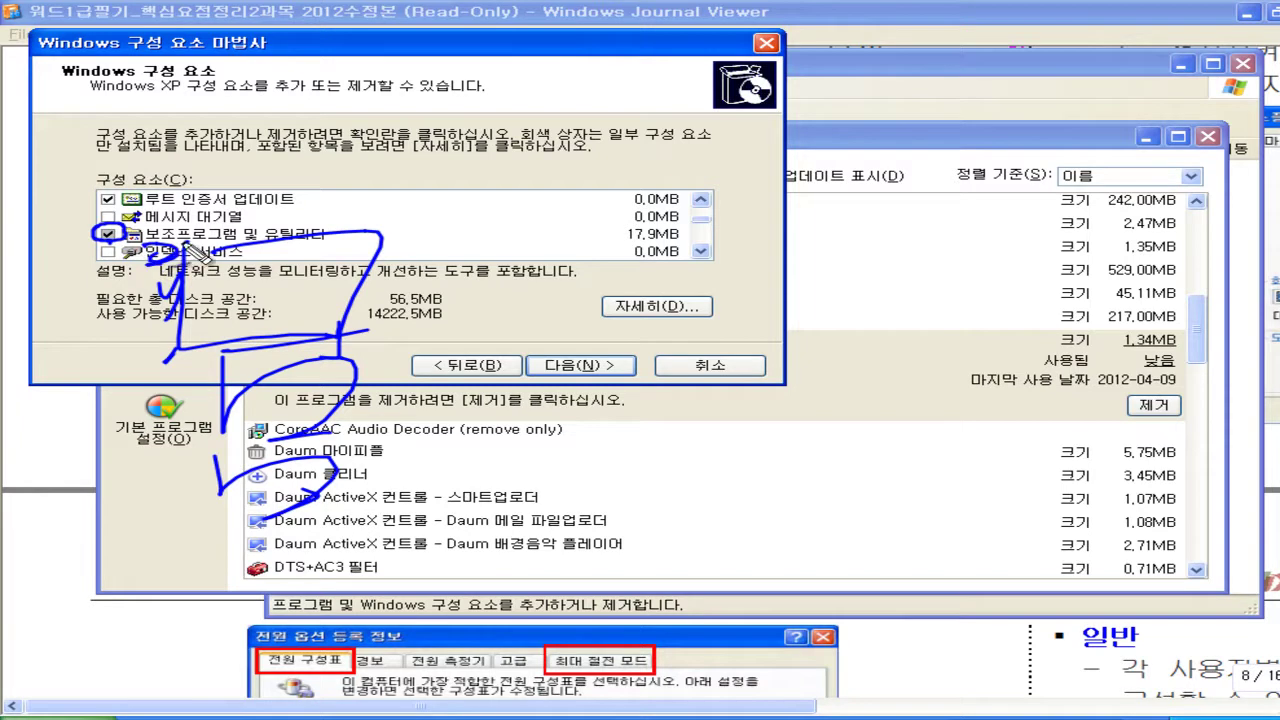
key("Escape")
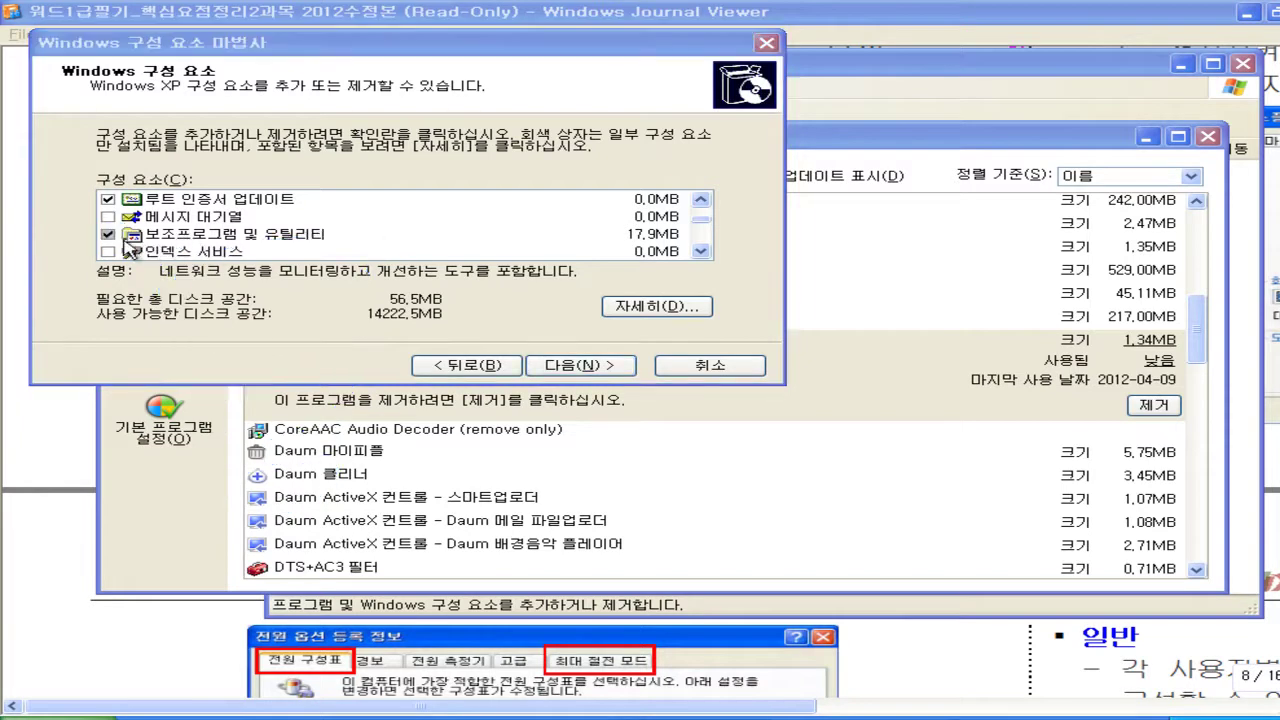
- Open the detailed subcomponents of 보조프로그램 및 유틸리티
left_click(200, 234)
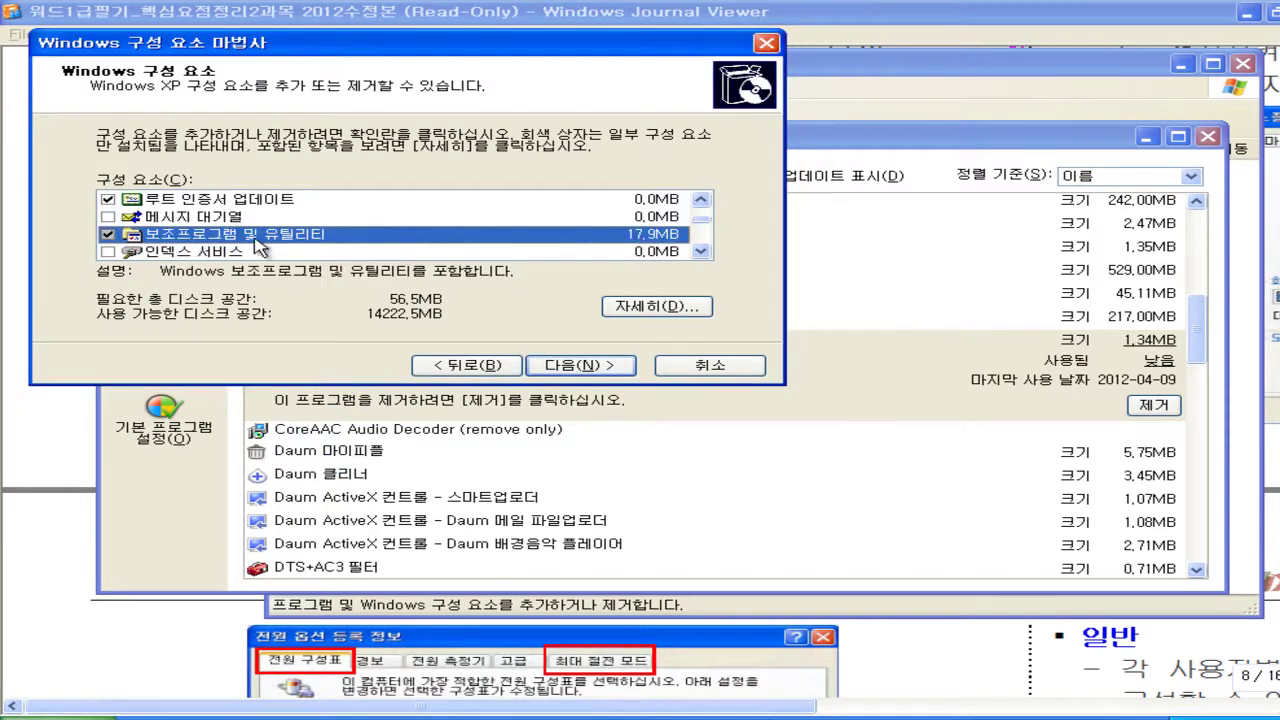
left_click(660, 307)
left_click_drag(462, 80, 699, 100)
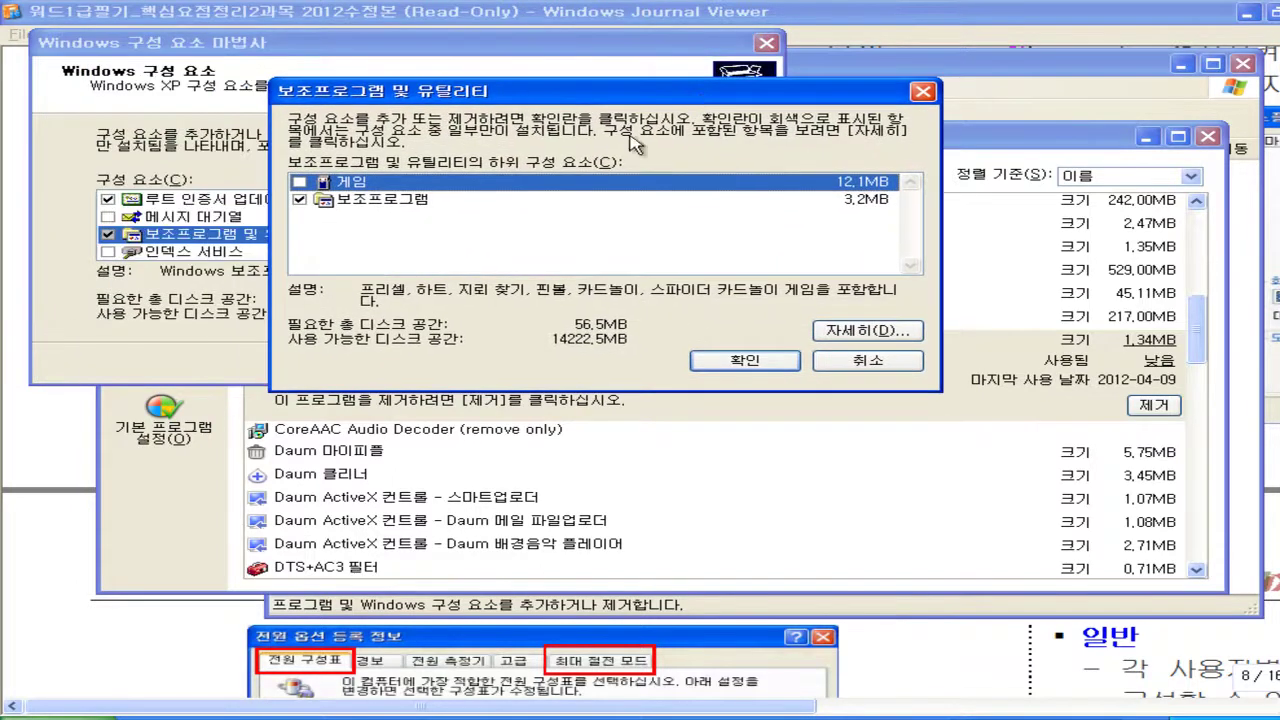
left_click(300, 201)
- Check the contents of the Start menu's 게임 folder and return to the 보조프로그램 및 유틸리티 dialog
key("super")
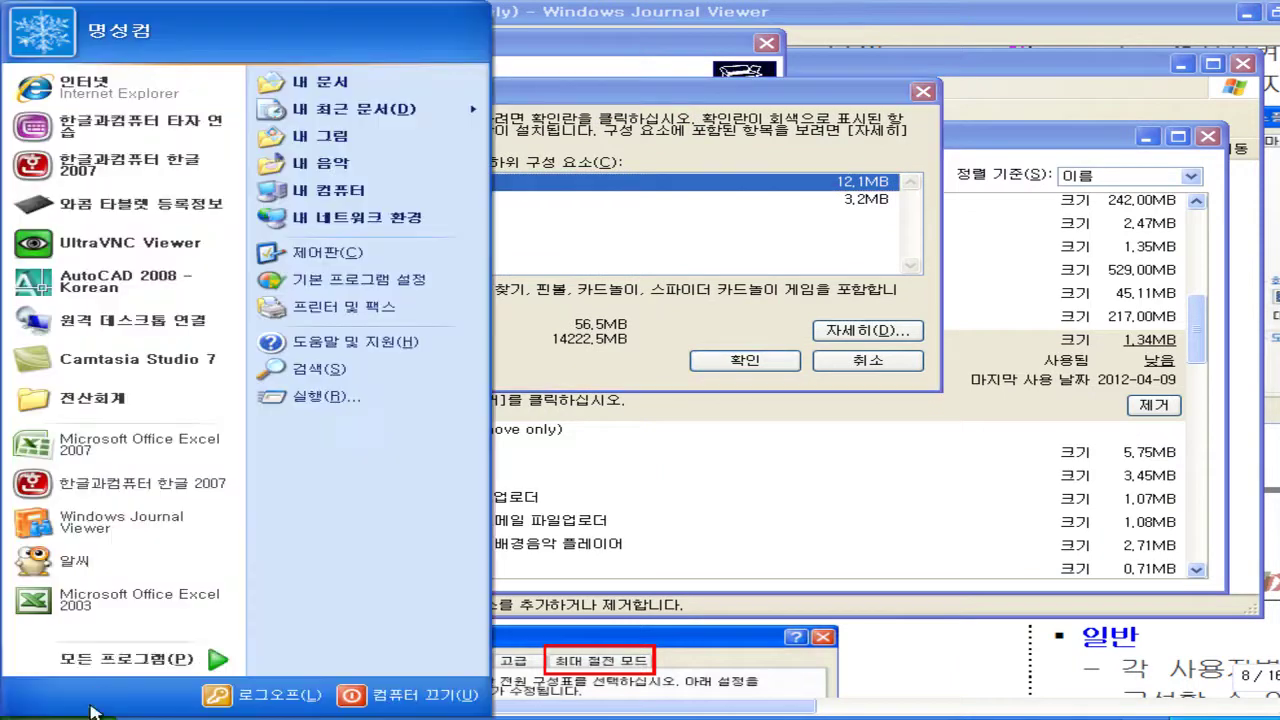
mouse_move(180, 665)
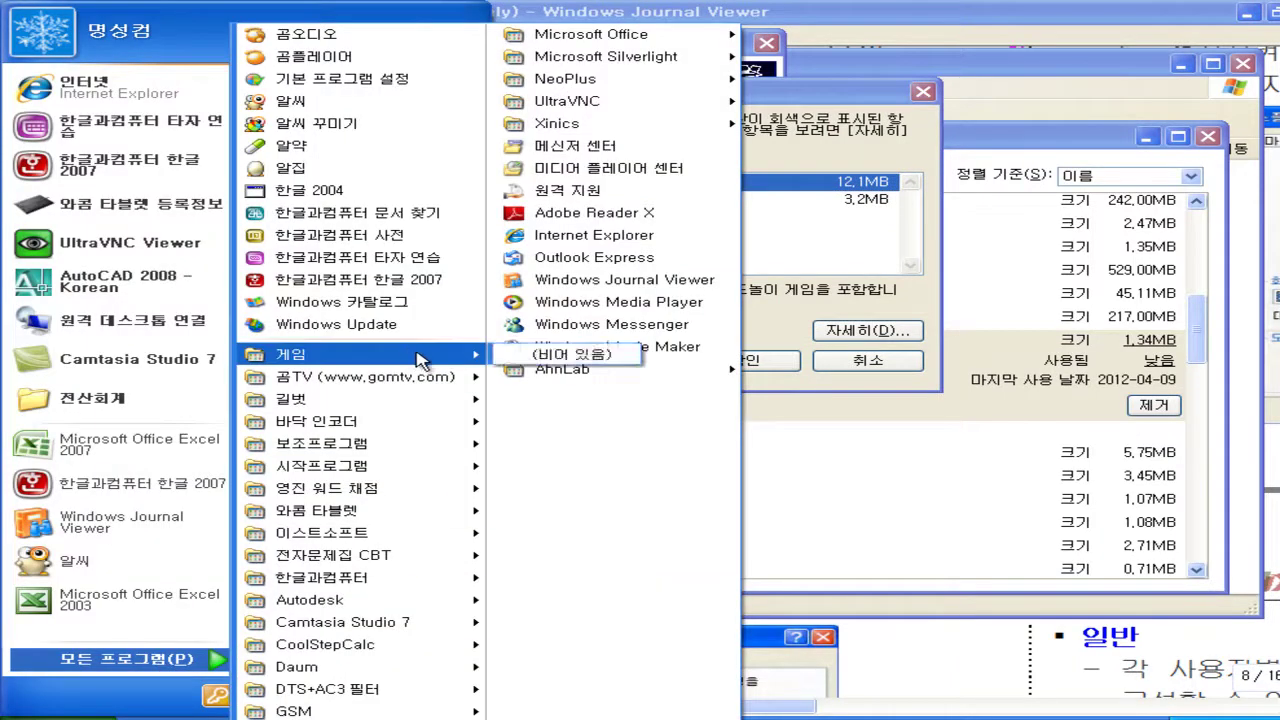
mouse_move(540, 370)
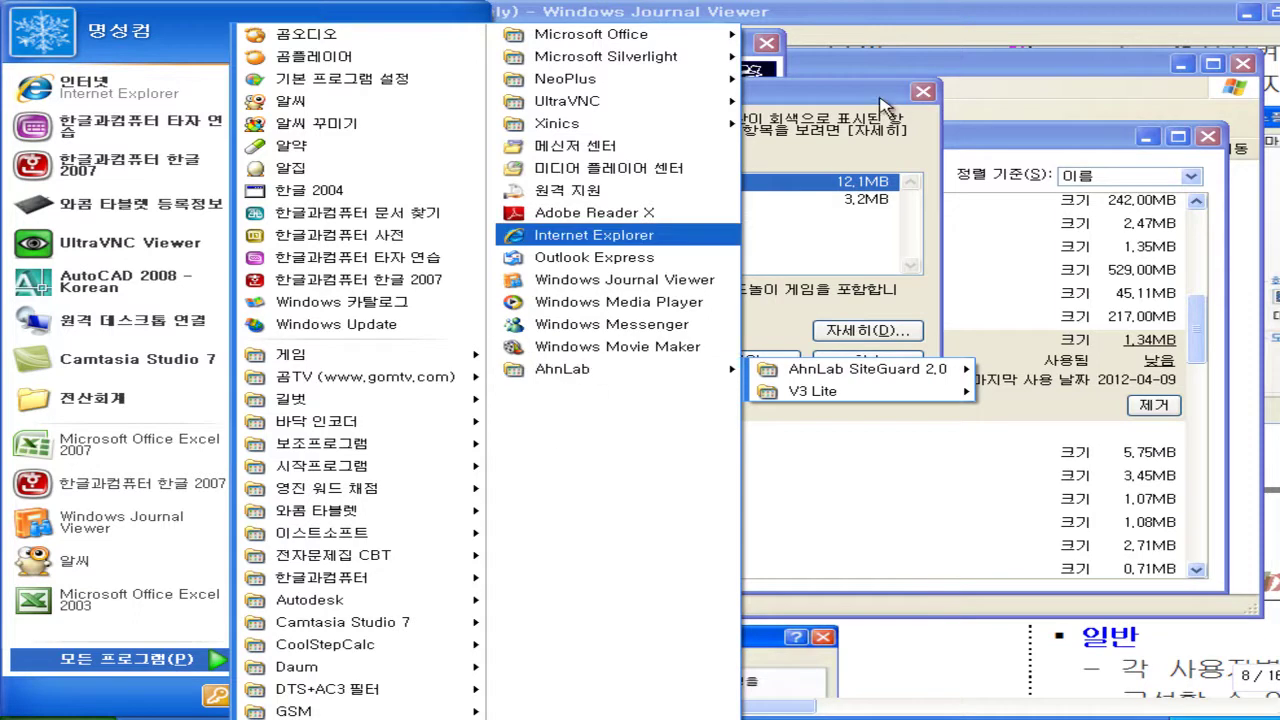
left_click(900, 118)
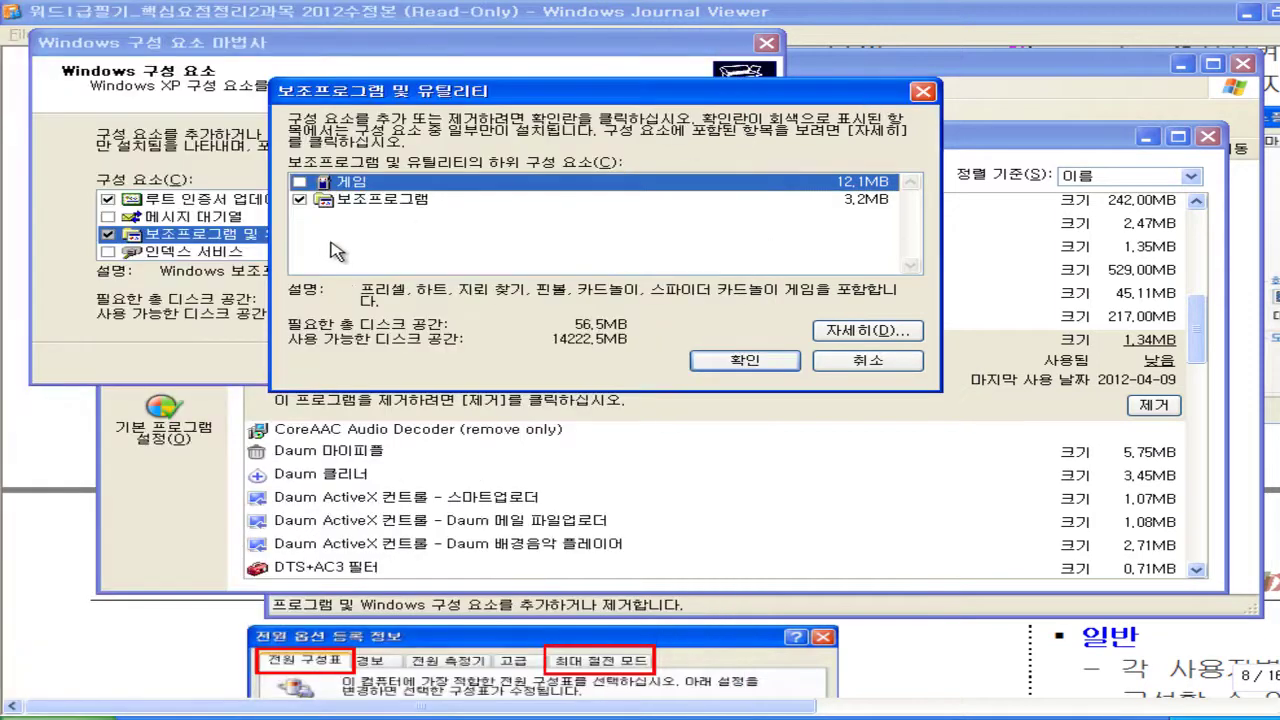
- Include 게임 in the components to install and open the details of 보조프로그램
left_click(299, 183)
left_click(365, 201)
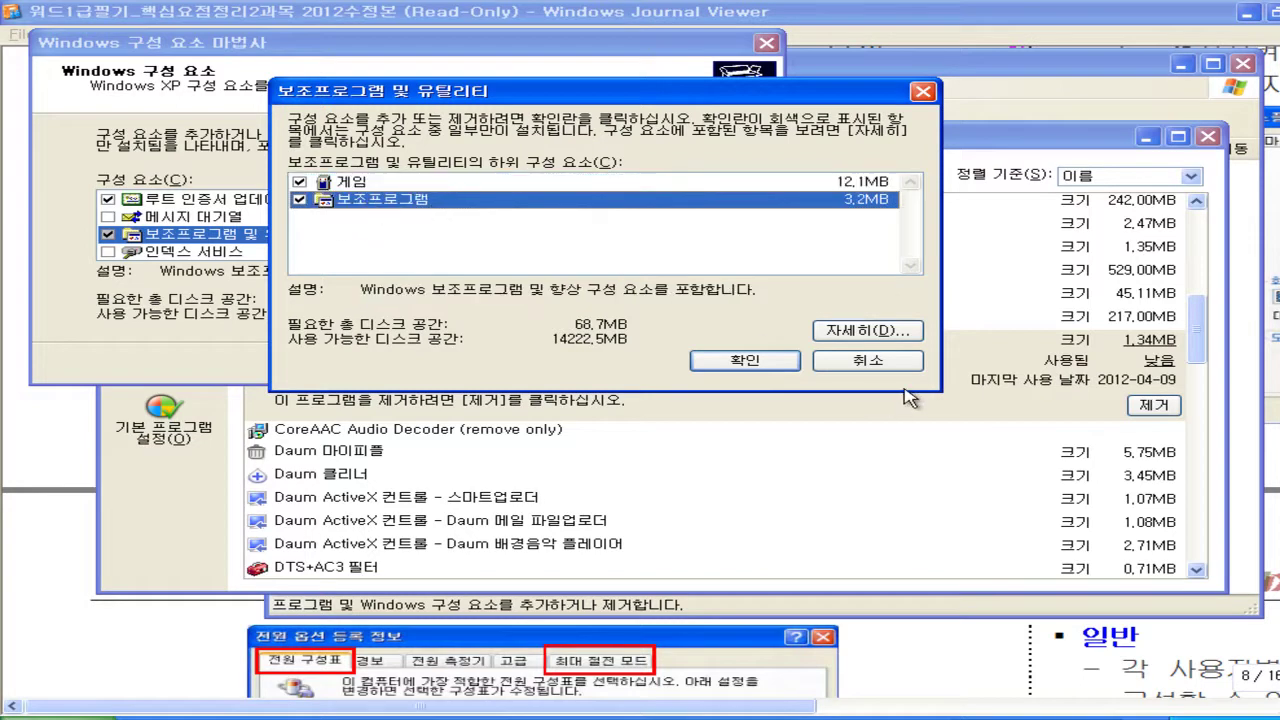
left_click(866, 331)
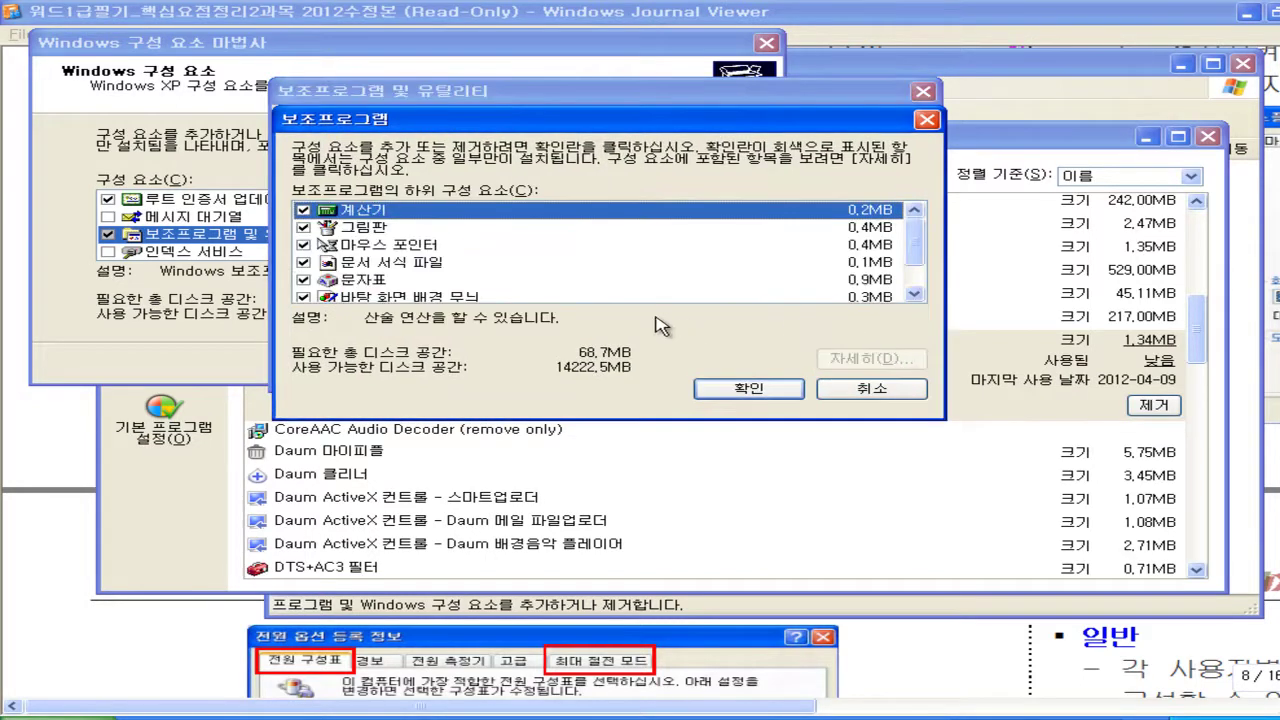
- Review the 보조프로그램 subcomponents from 계산기 to 클립북 뷰어 and close their list without changes
scroll(908, 252, "down", 1)
scroll(908, 252, "up", 1)
scroll(908, 255, "down", 1)
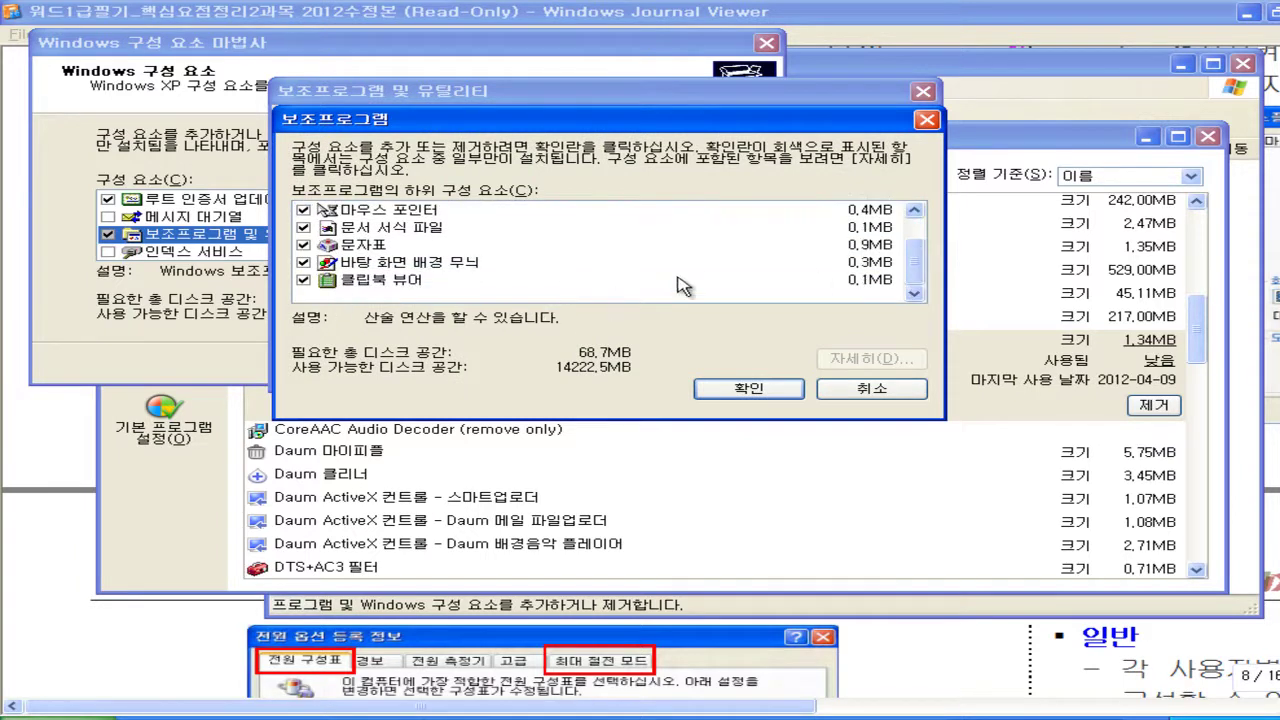
scroll(912, 286, "up", 1)
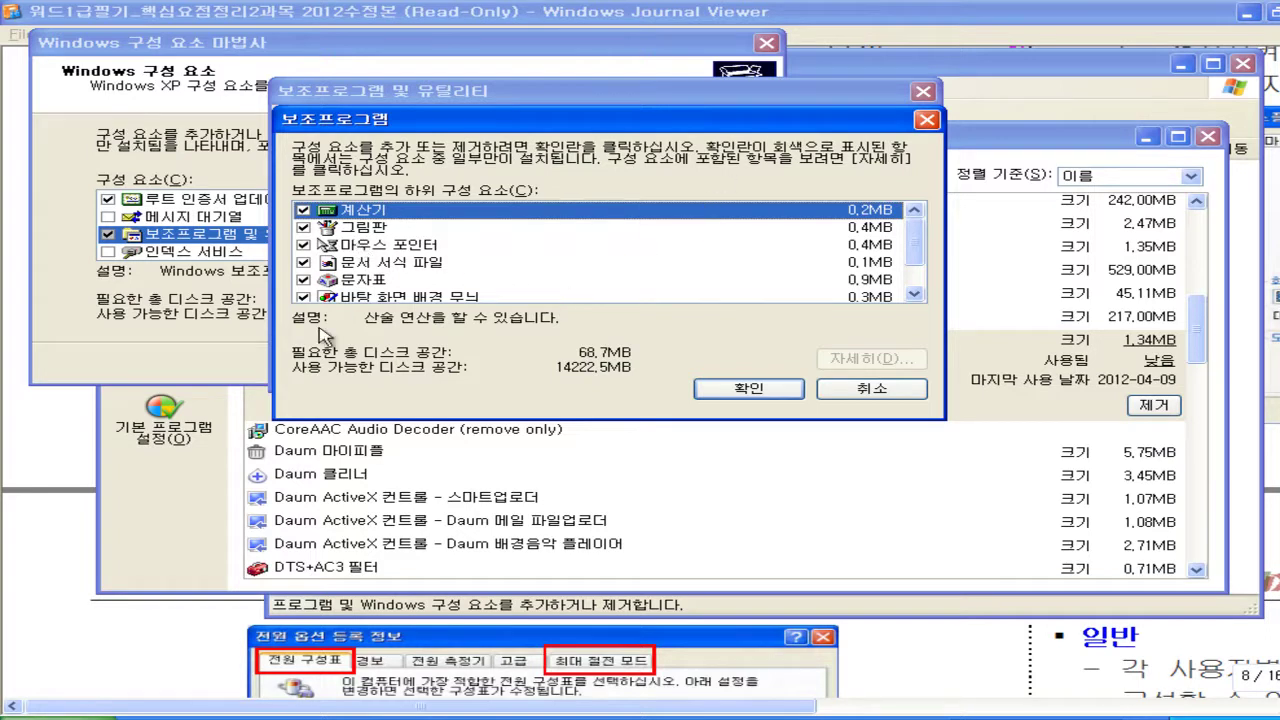
left_click(872, 398)
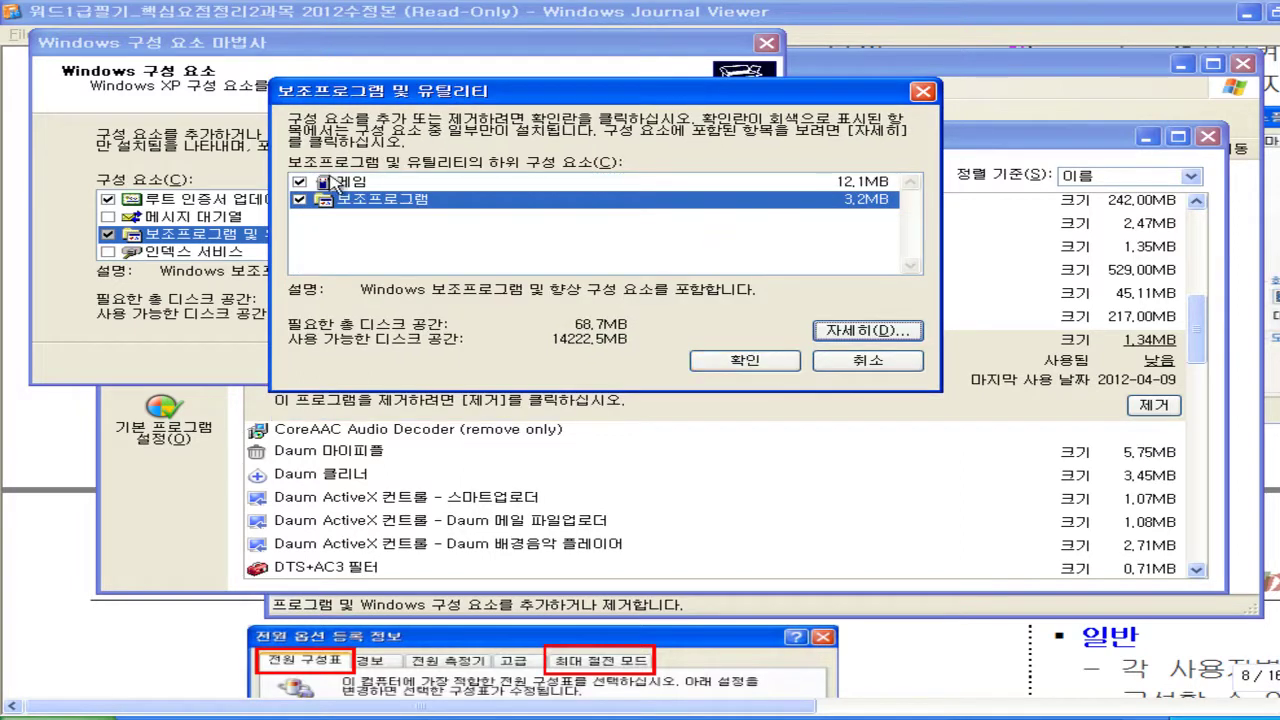
- Confirm the 보조프로그램 및 유틸리티 selection, start installing the components and browse for the required files
left_click(752, 365)
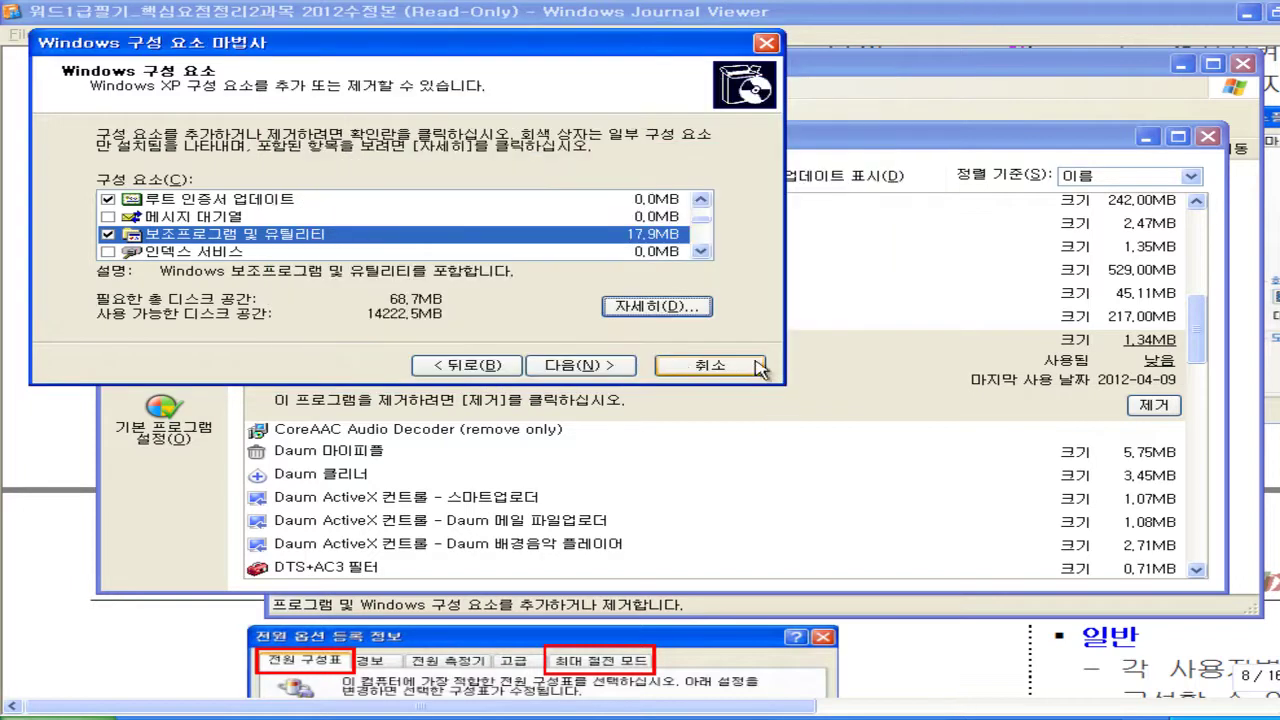
left_click(591, 366)
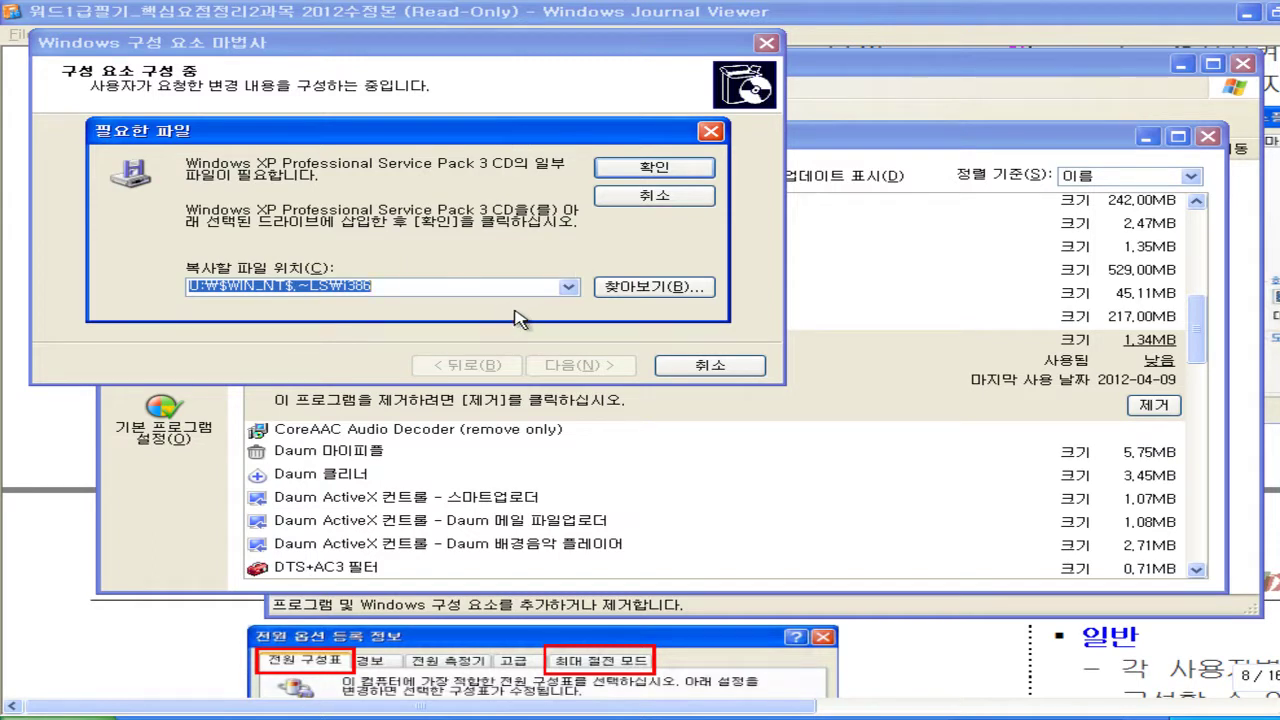
left_click(568, 287)
left_click(630, 294)
left_click(630, 294)
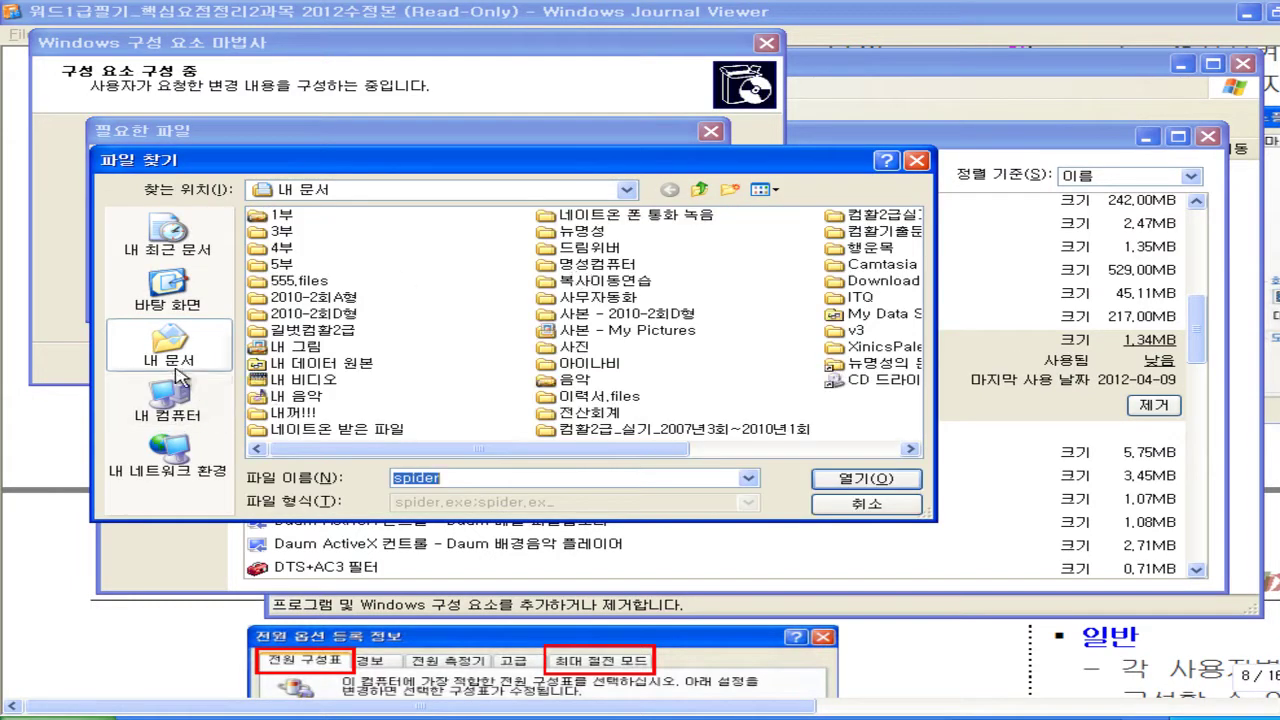
- Try to open the required file spider from the system32 folder in C:\WINDOWS
left_click(192, 395)
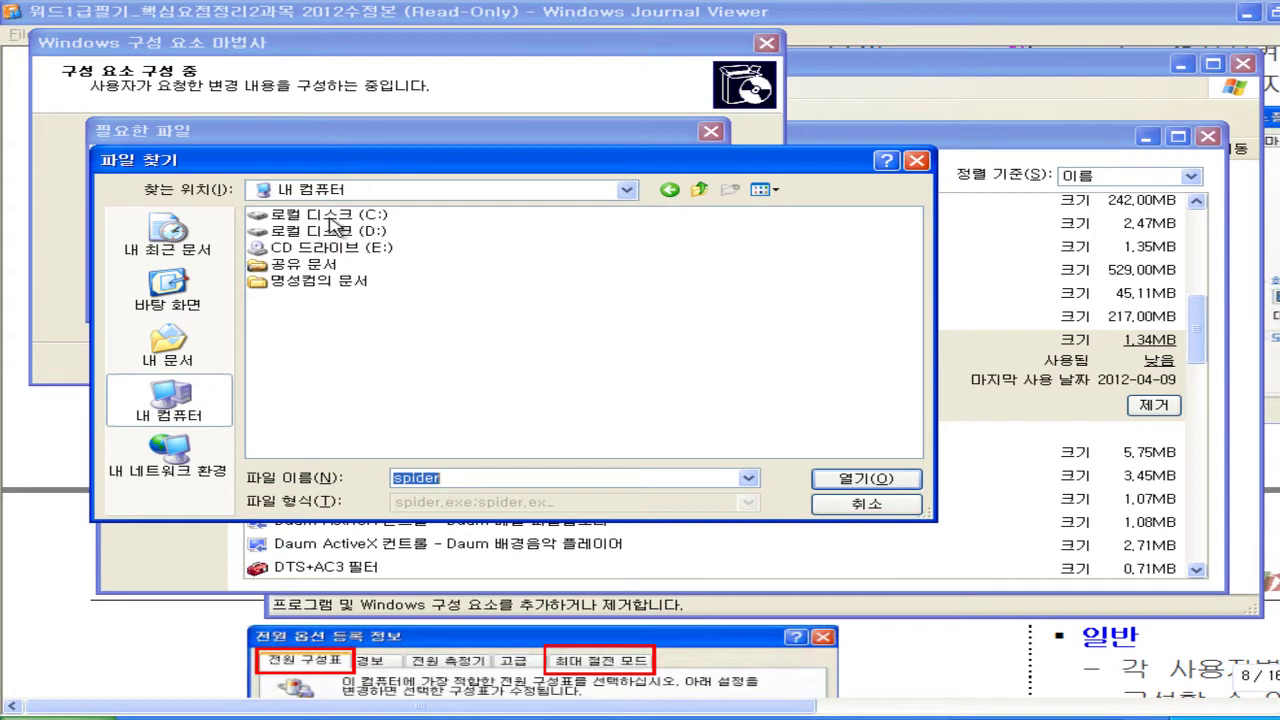
double_click(330, 222)
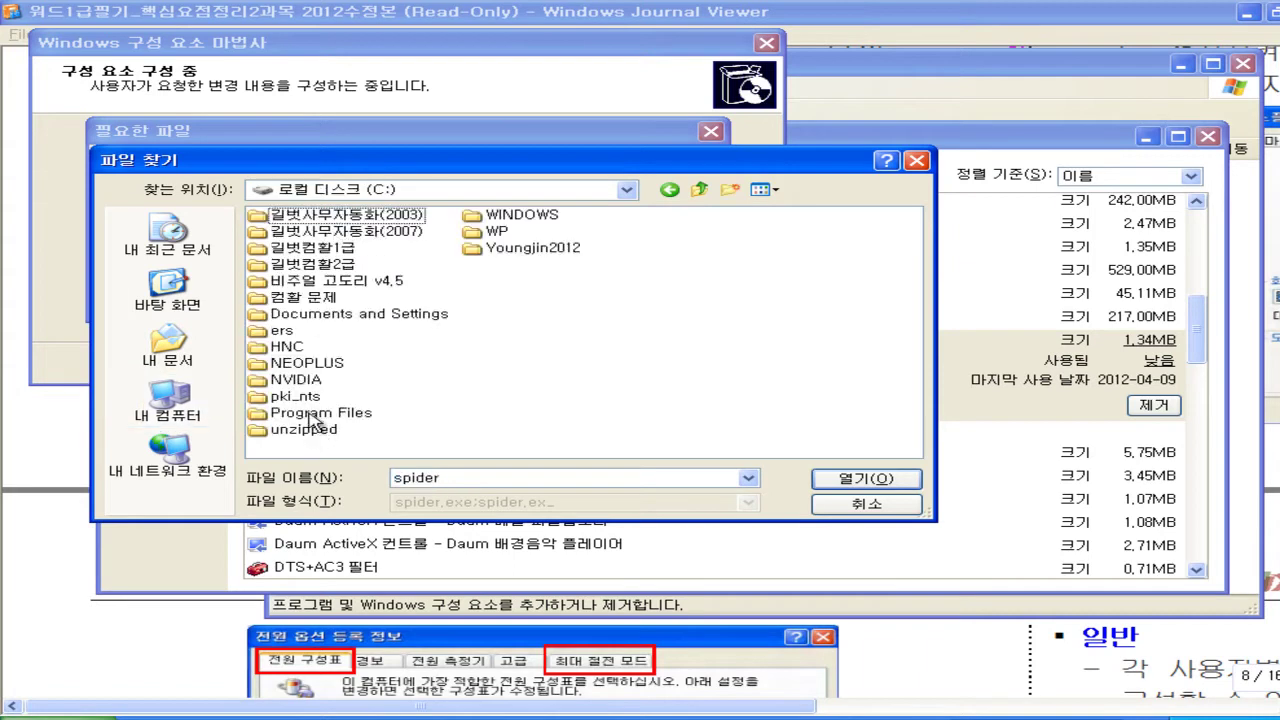
left_click(518, 218)
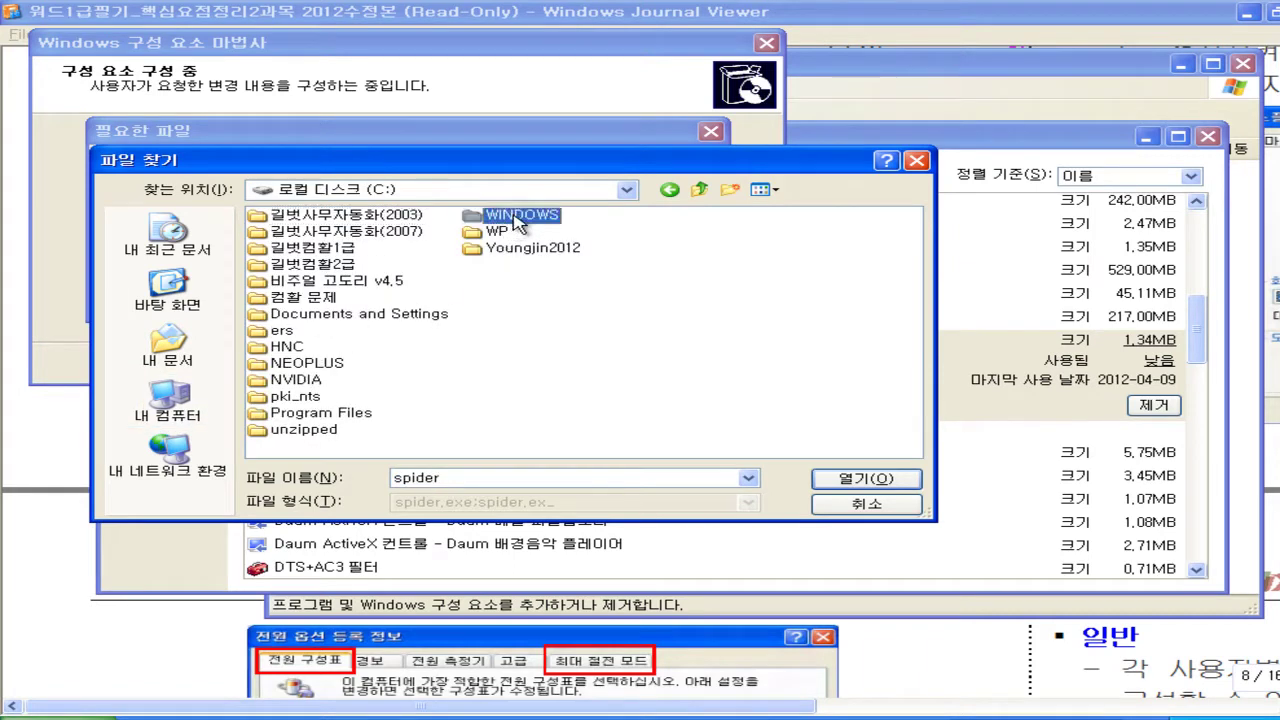
double_click(518, 218)
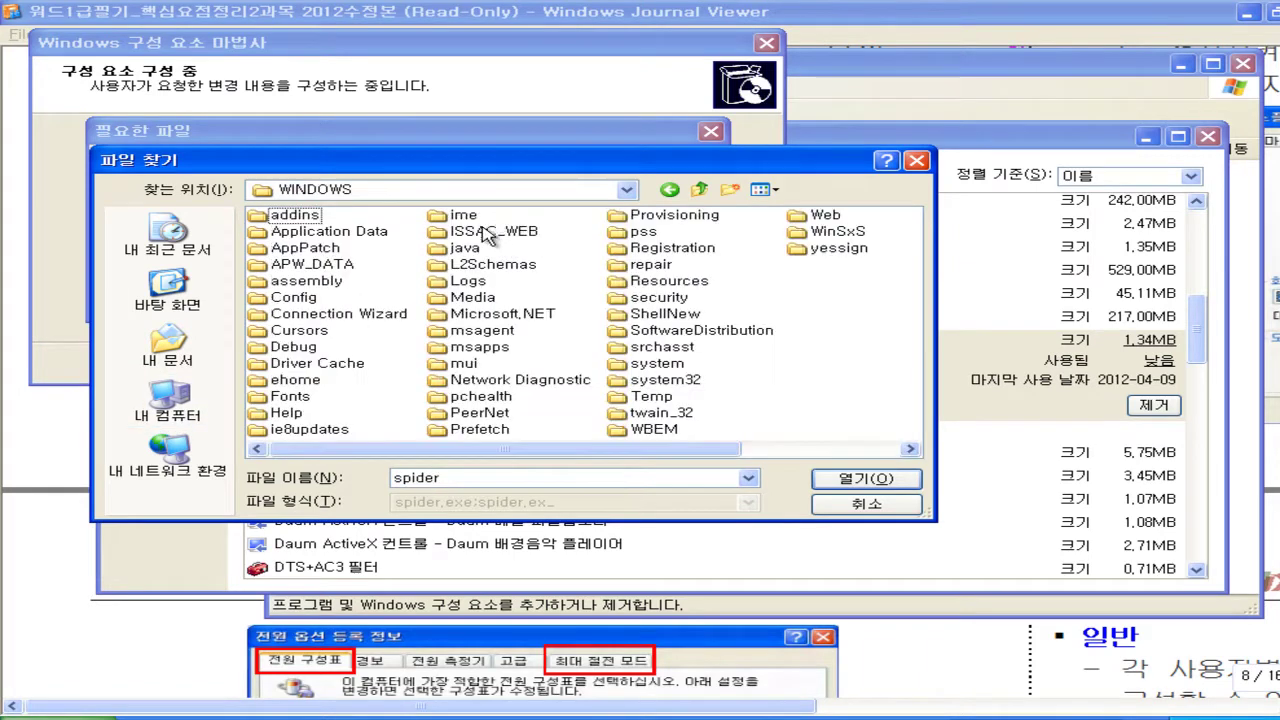
double_click(668, 384)
left_click(862, 479)
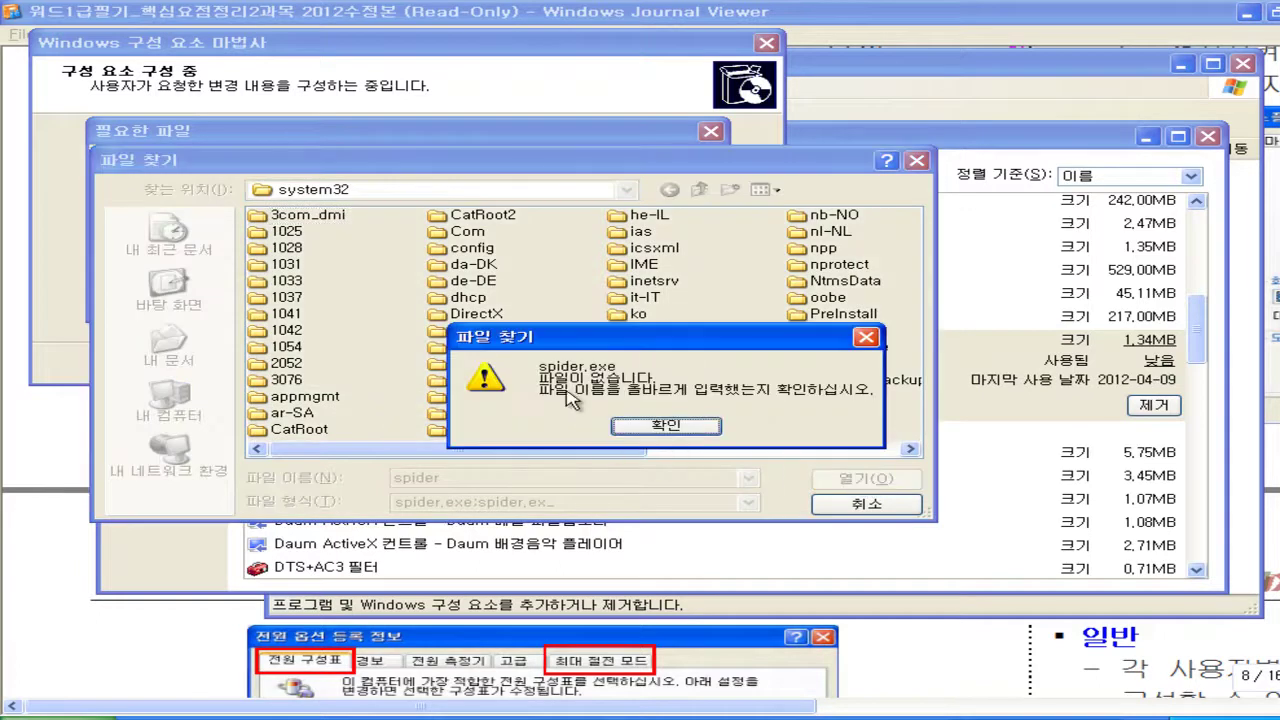
left_click(665, 425)
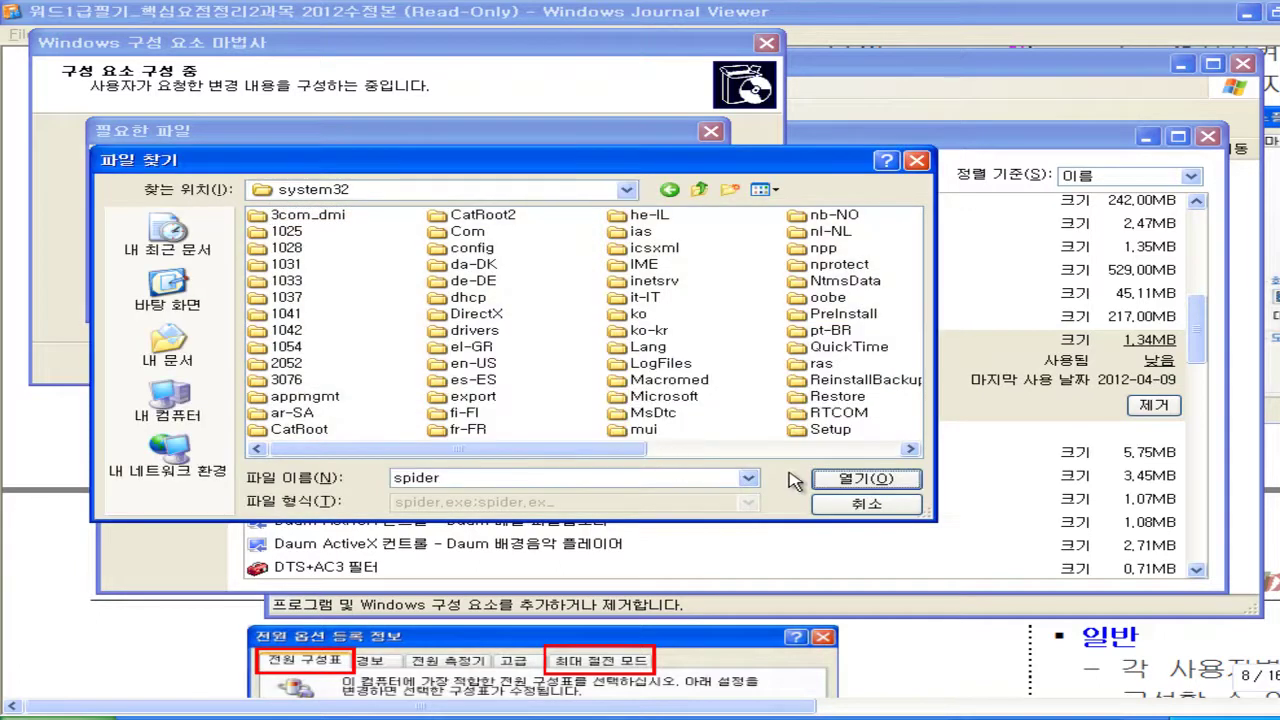
- Cancel the file search and the required-files request to abandon the component installation
left_click(698, 189)
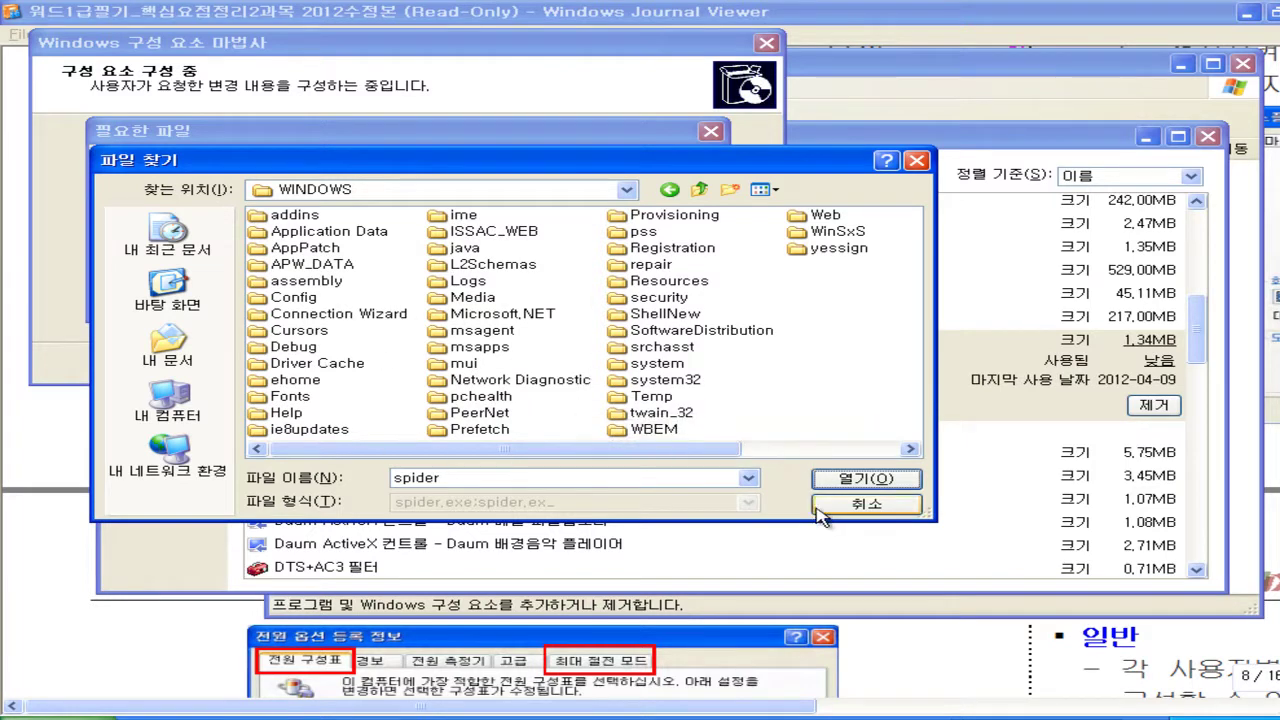
left_click(866, 504)
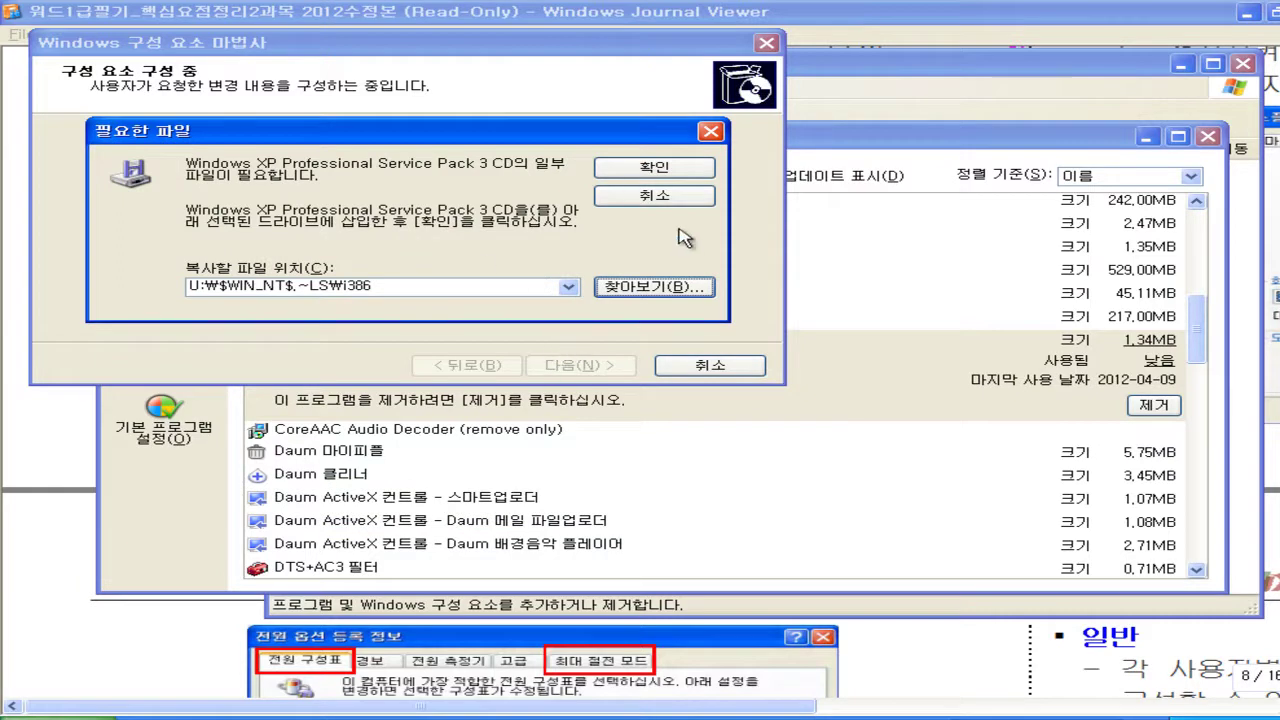
left_click(660, 200)
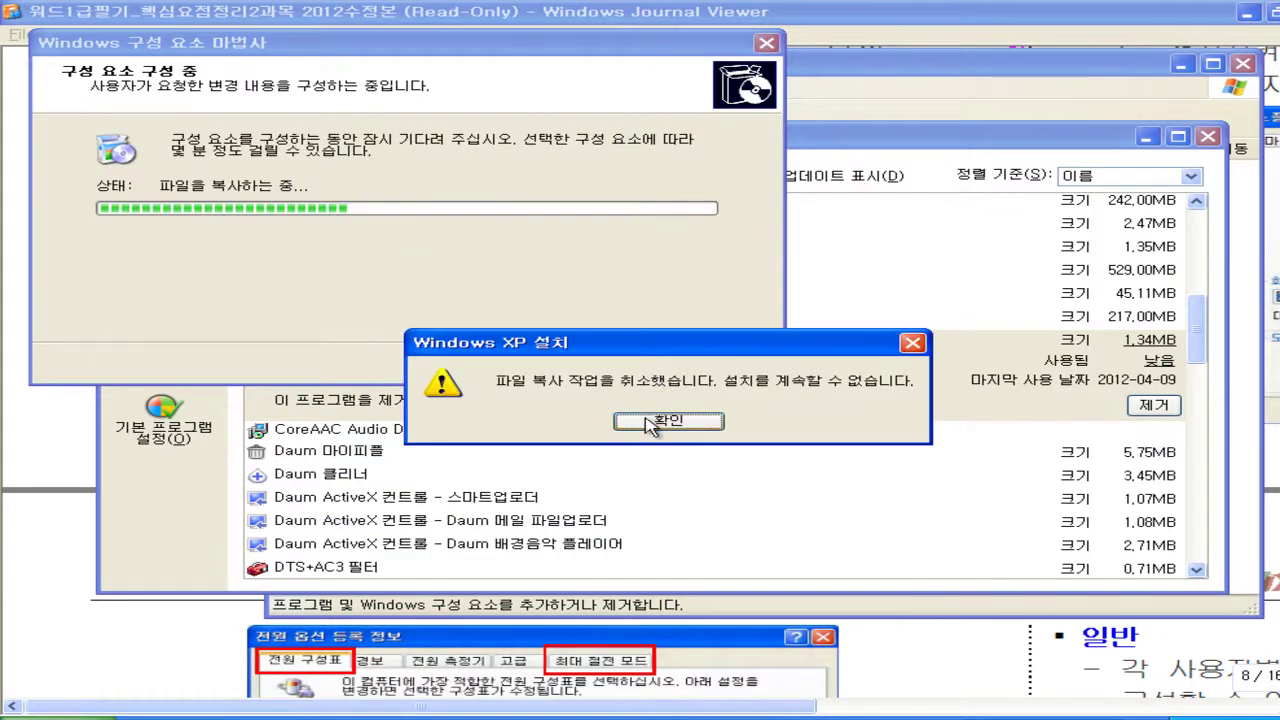
left_click(645, 421)
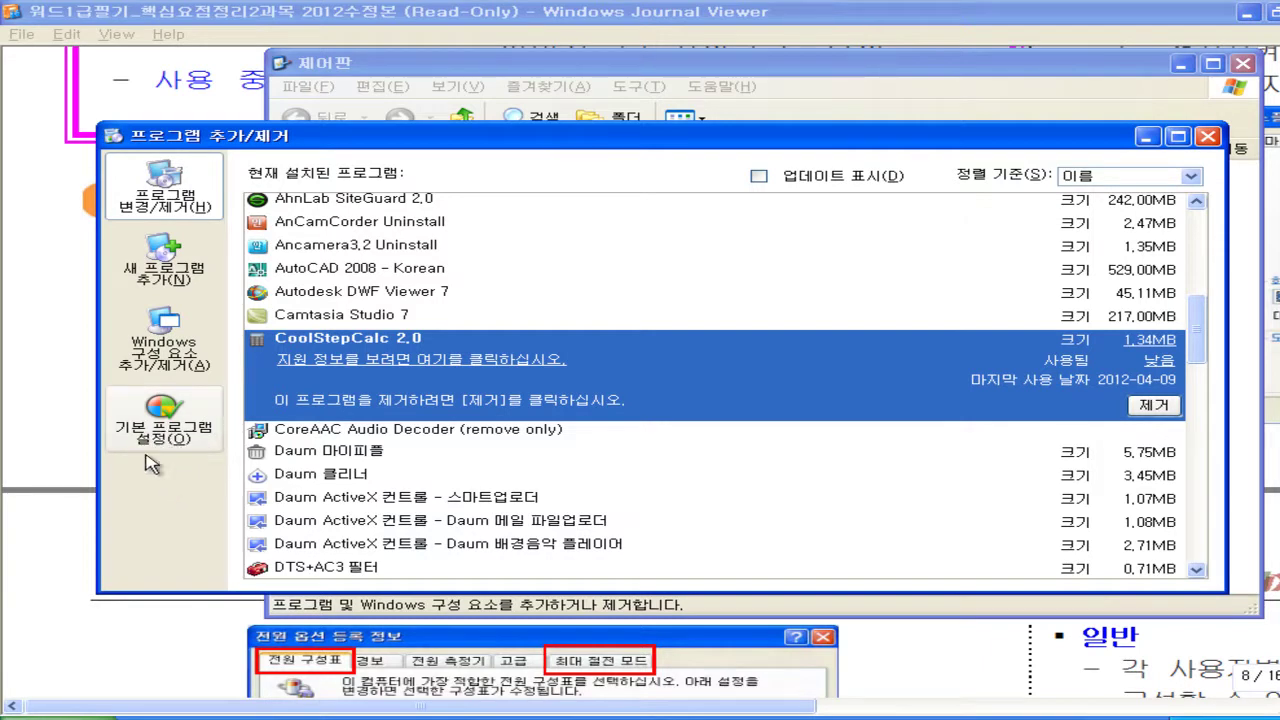
- Review the Microsoft Windows configuration in 기본 프로그램 설정, including its choices for the 전자 메일 프로그램
left_click(170, 430)
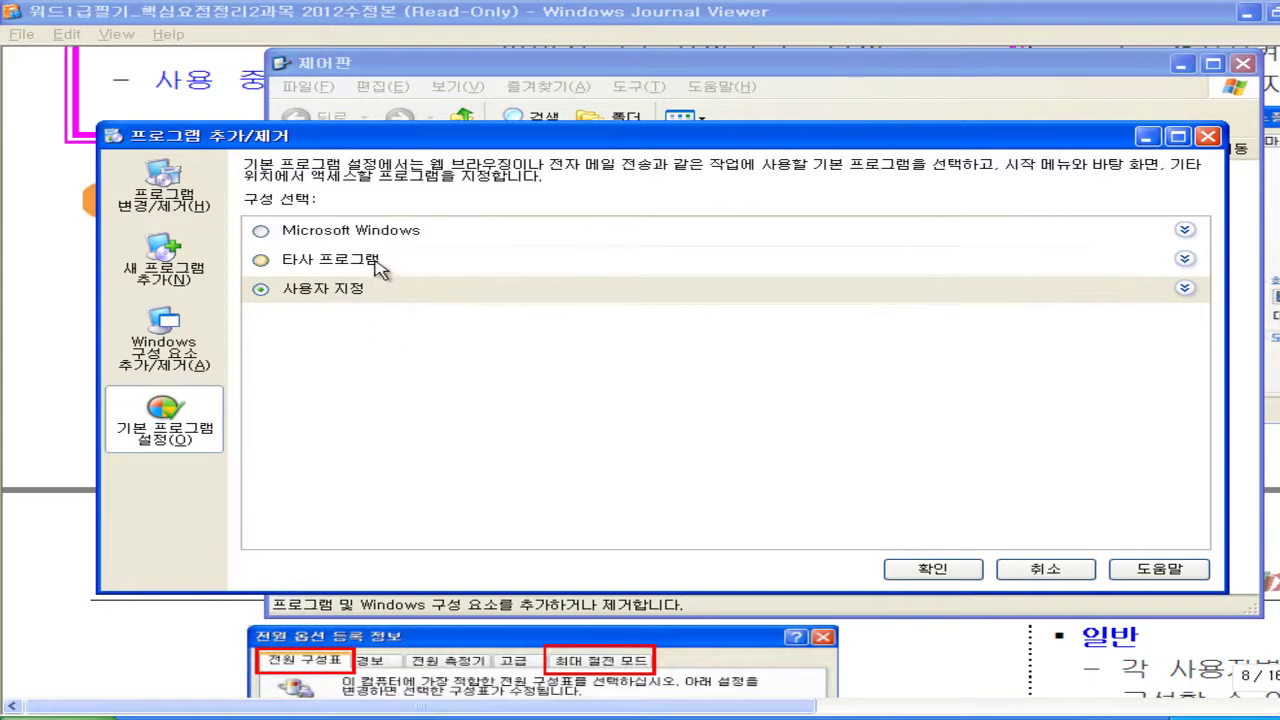
left_click(261, 231)
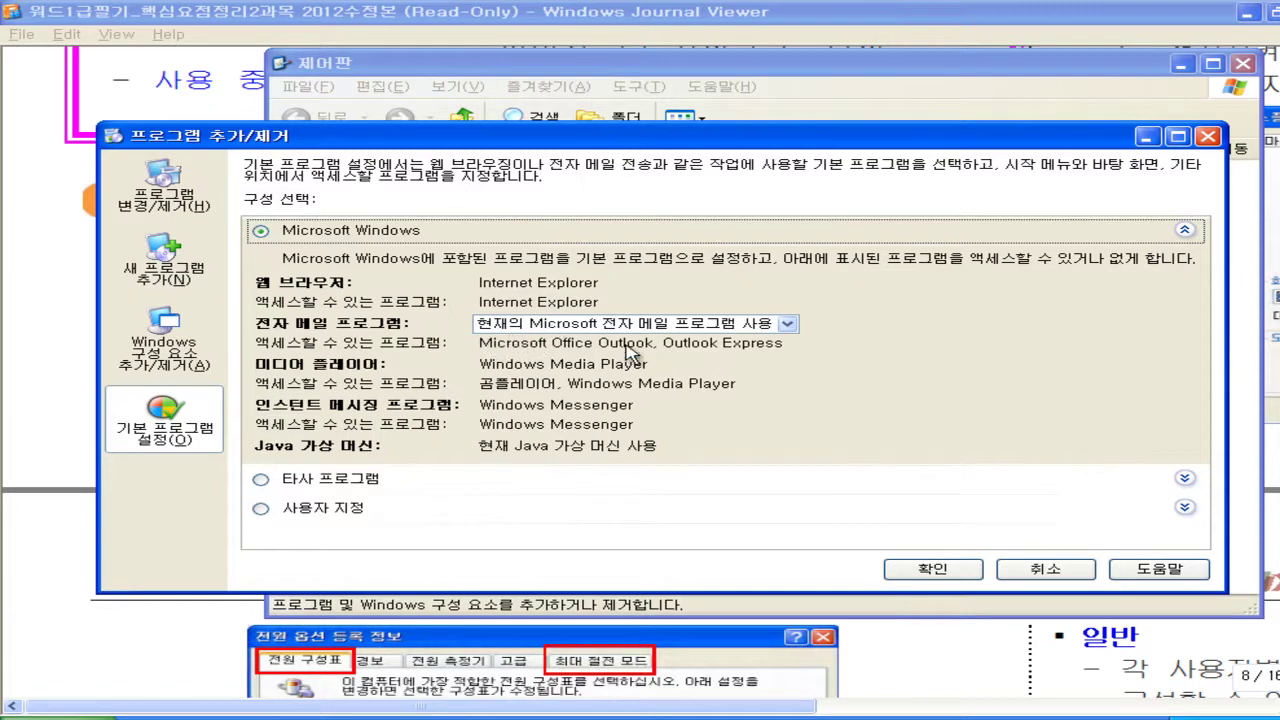
left_click(788, 324)
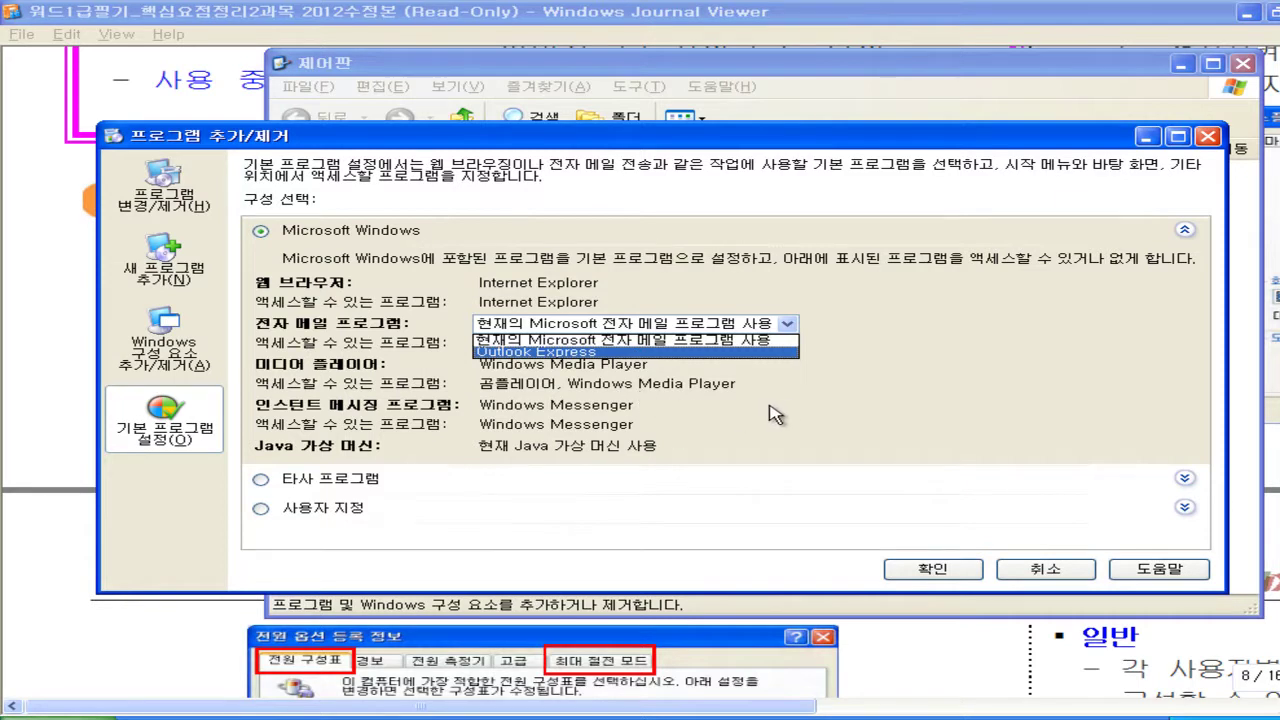
left_click(700, 497)
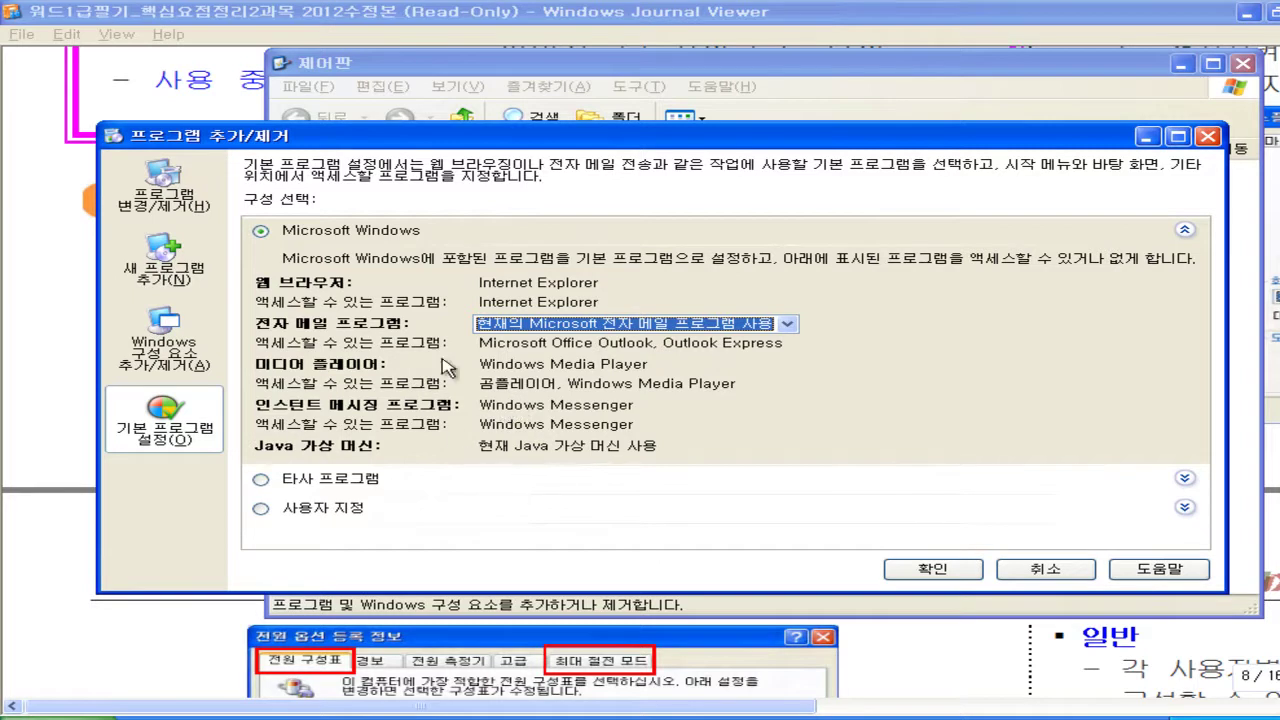
left_click(179, 416)
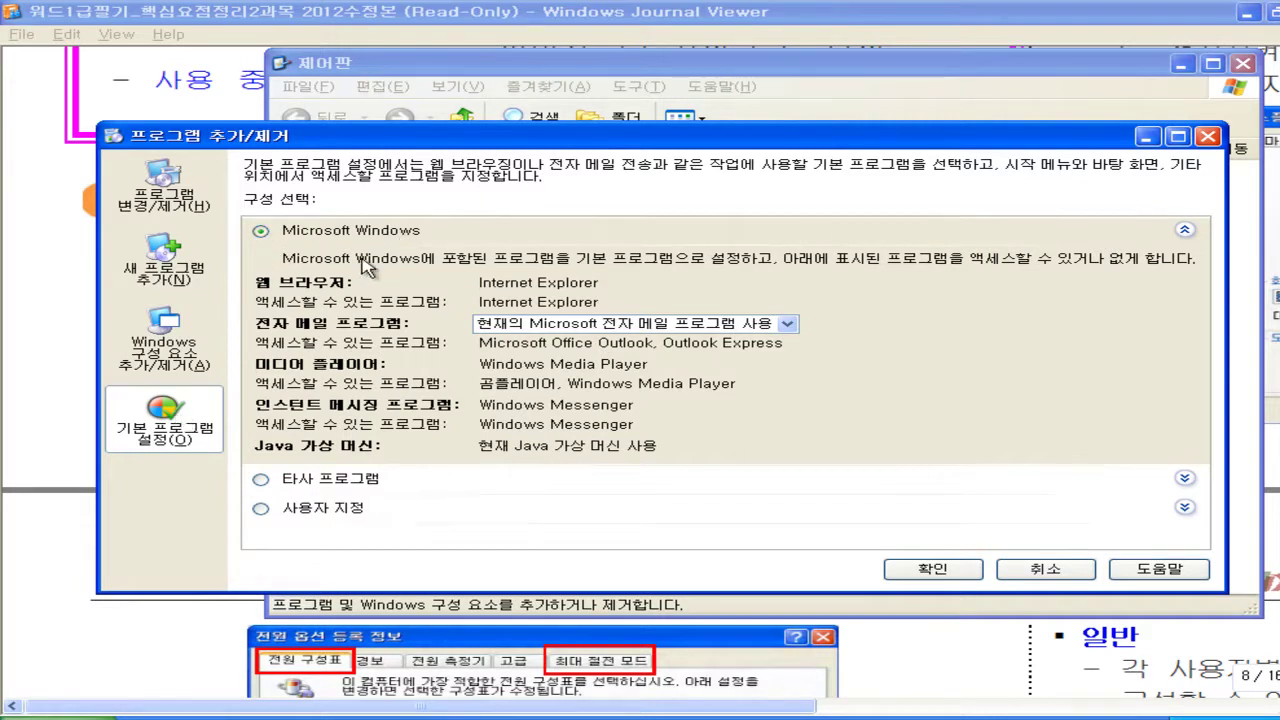
- Show the 타사 프로그램 and 사용자 지정 configurations, and temporarily circle the three configuration choices with the pen
left_click(268, 482)
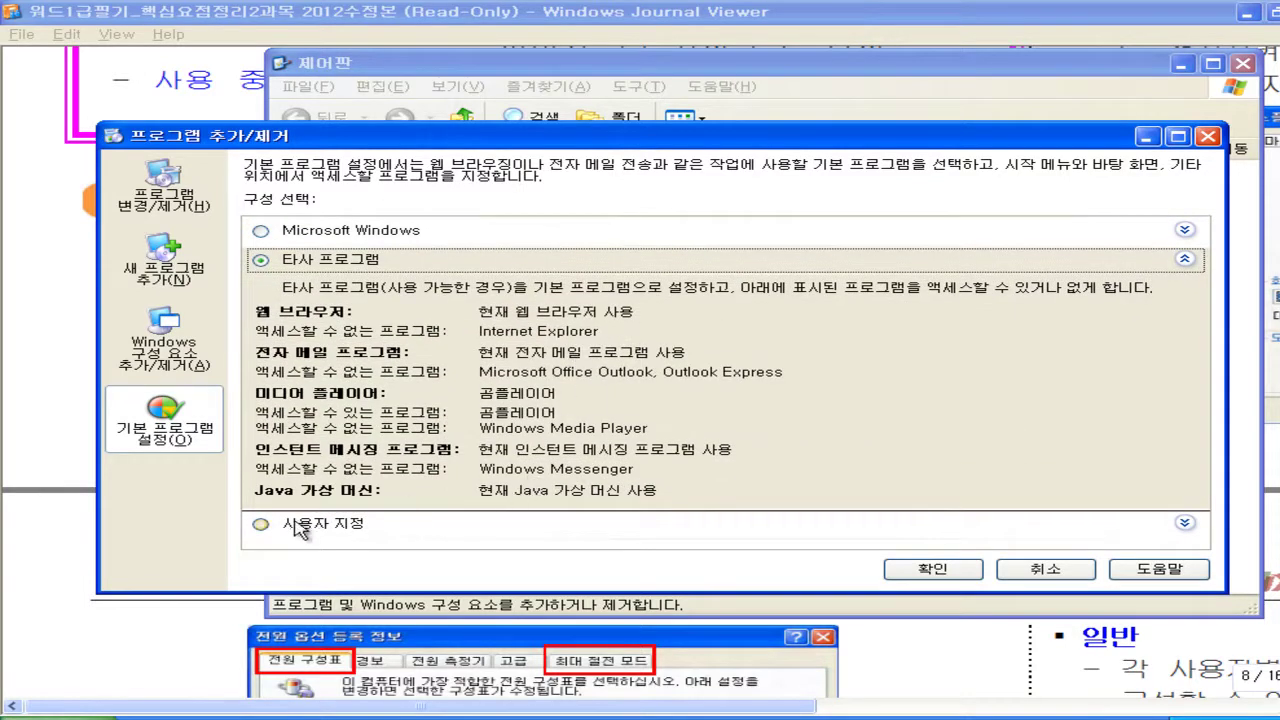
left_click(262, 525)
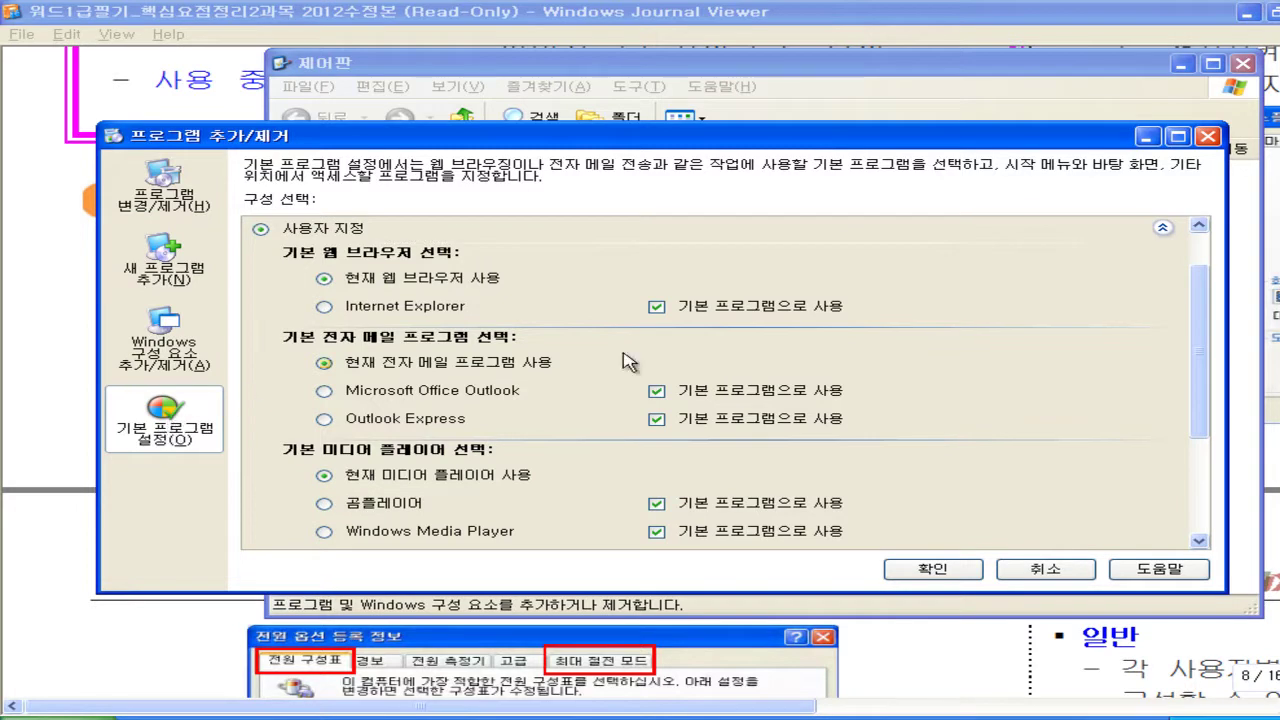
scroll(800, 330, "up", 1)
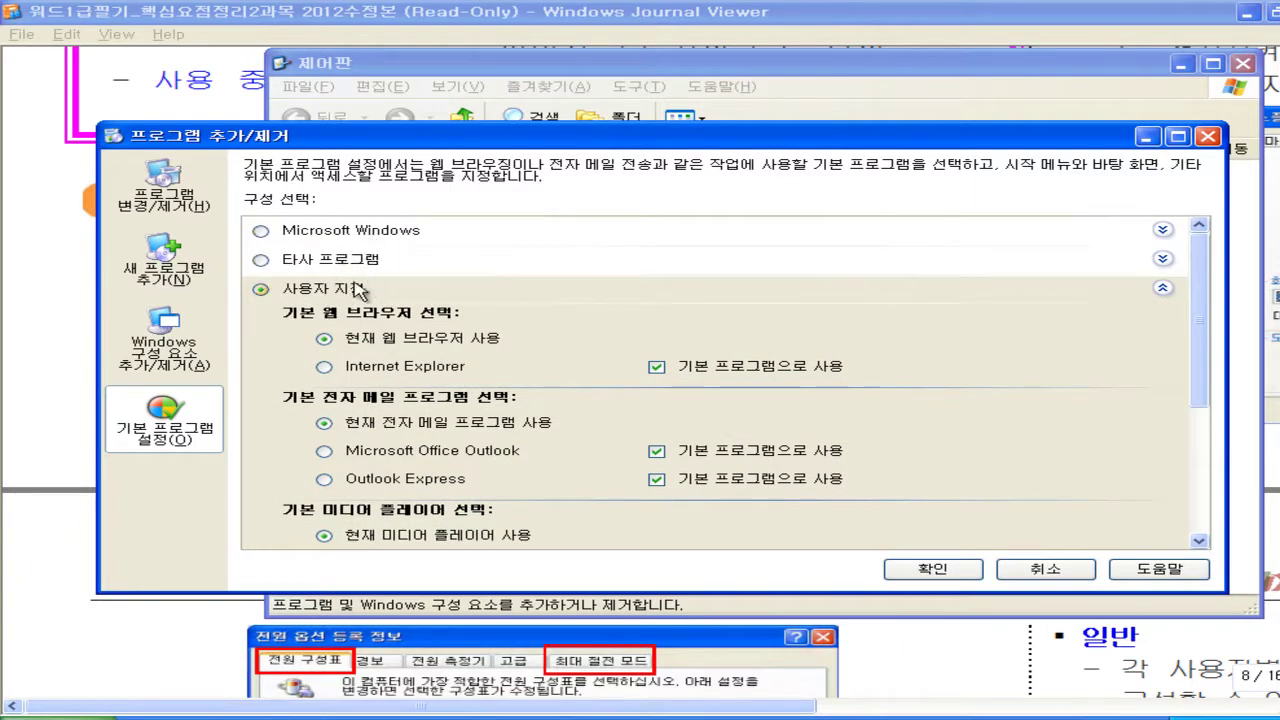
mouse_move(275, 318)
left_mouse_down()
mouse_move(250, 215)
mouse_move(293, 268)
left_mouse_up()
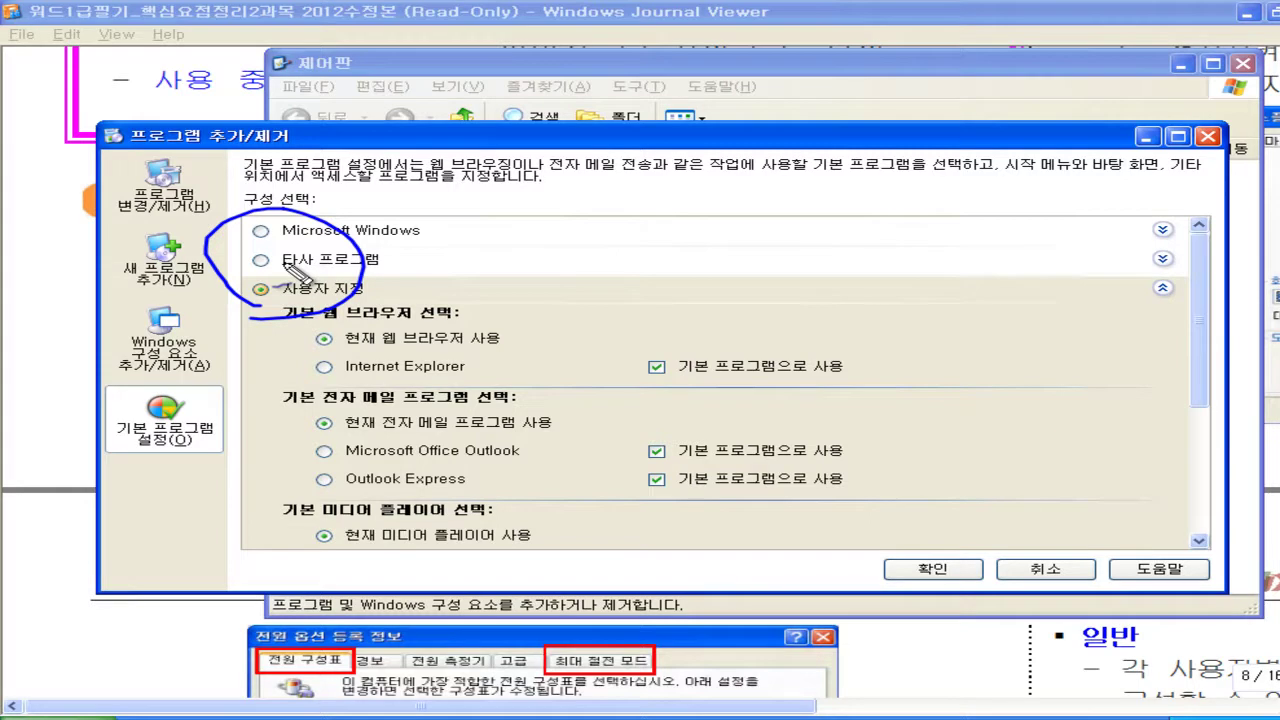
key("Escape")
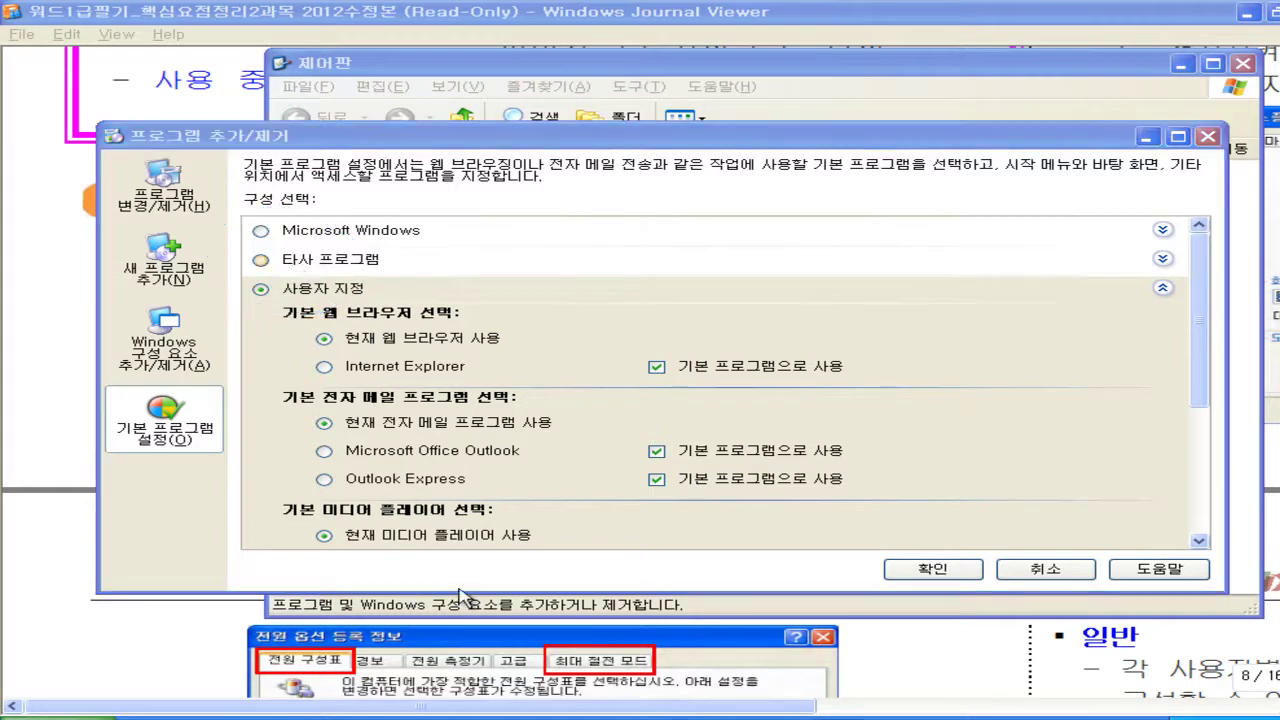
- Switch to Windows Journal Viewer and mark the key terms of the first three 프로그램 추가/제거 tabs in section 021, and clear the marks
left_click(177, 663)
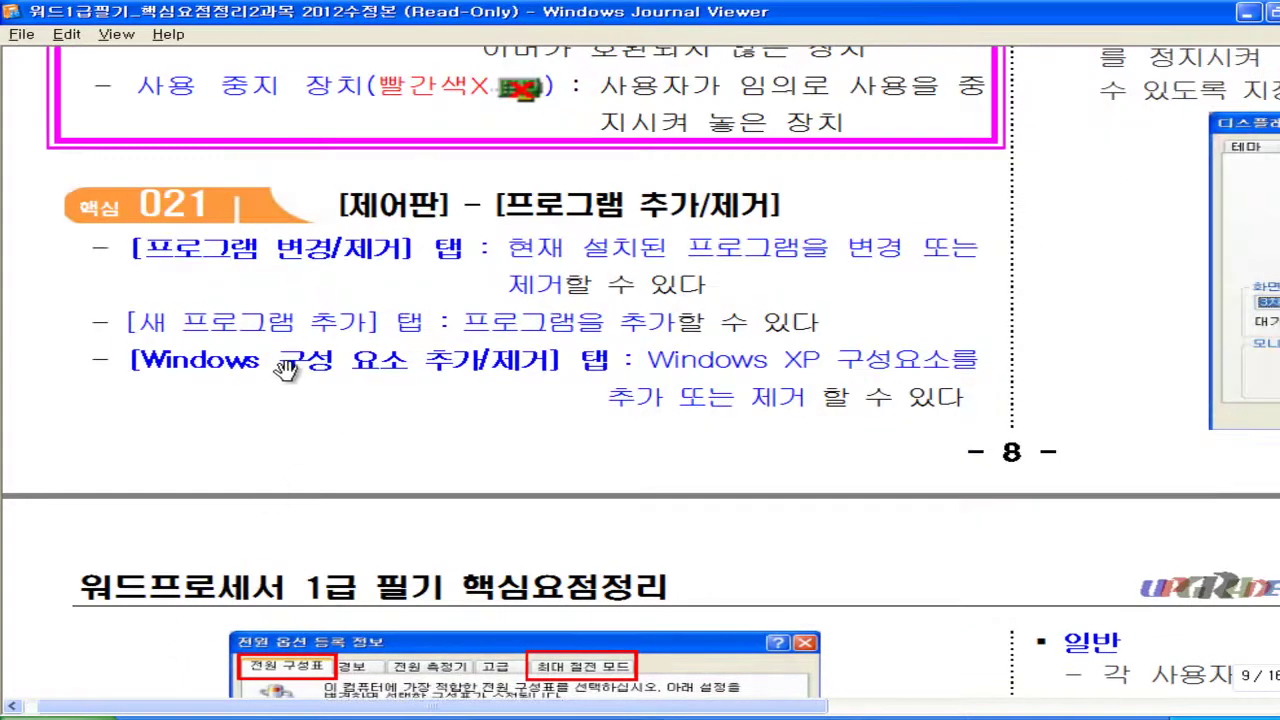
mouse_move(337, 317)
left_mouse_down()
mouse_move(385, 346)
mouse_move(668, 316)
mouse_move(616, 318)
left_mouse_up()
mouse_move(510, 270)
left_mouse_down()
mouse_move(950, 265)
mouse_move(845, 262)
left_mouse_up()
left_click_drag(560, 262, 490, 300)
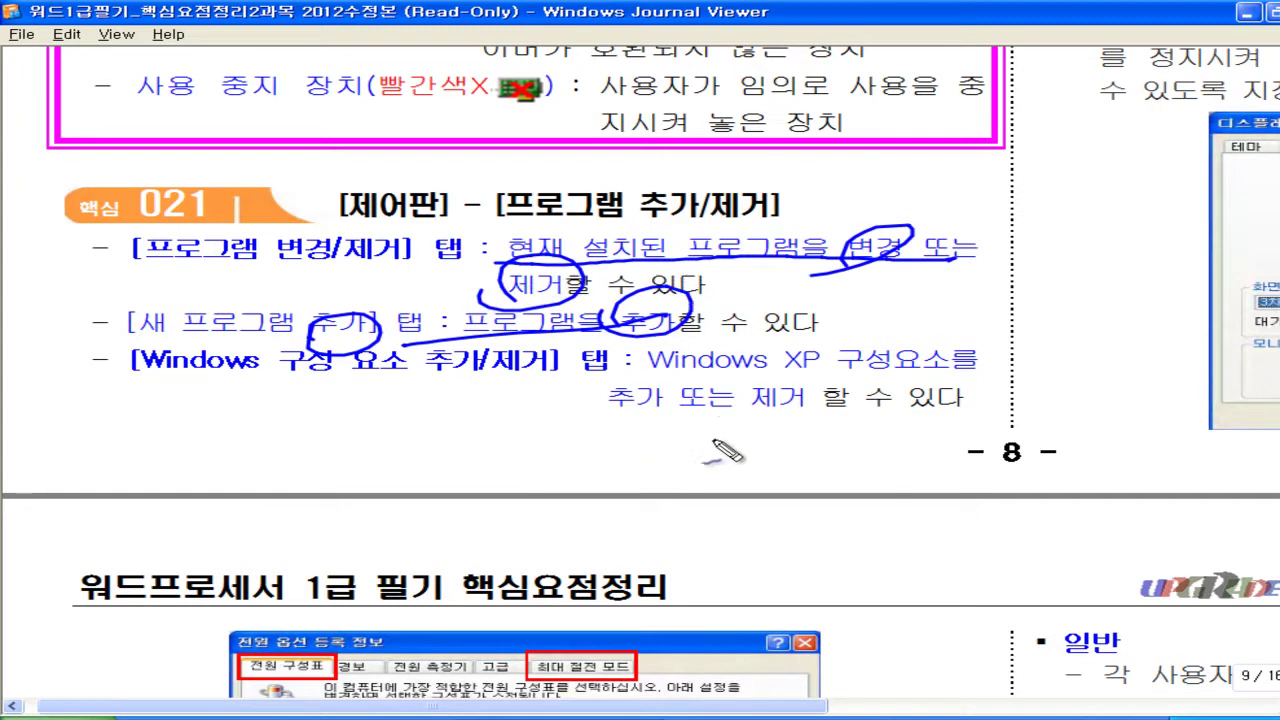
left_click_drag(266, 362, 318, 354)
mouse_move(780, 380)
left_mouse_down()
mouse_move(920, 375)
mouse_move(955, 340)
mouse_move(792, 382)
mouse_move(955, 380)
mouse_move(805, 338)
mouse_move(788, 378)
left_mouse_up()
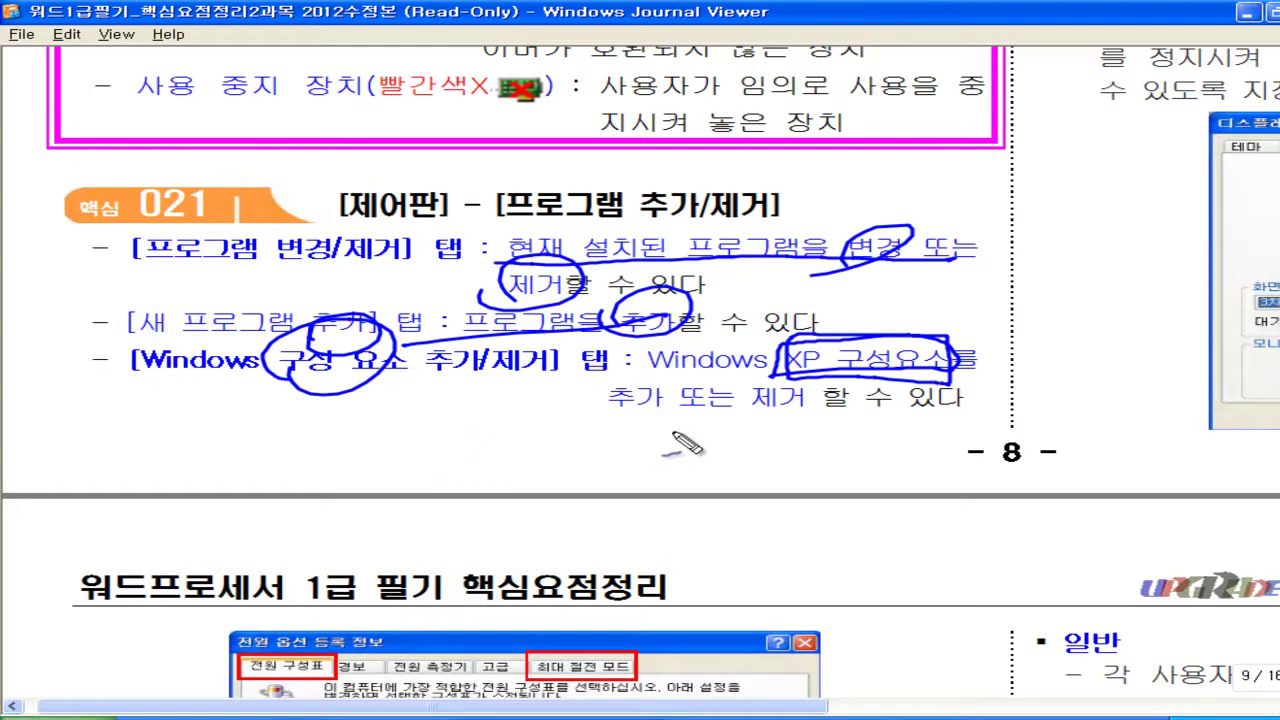
key("Escape")
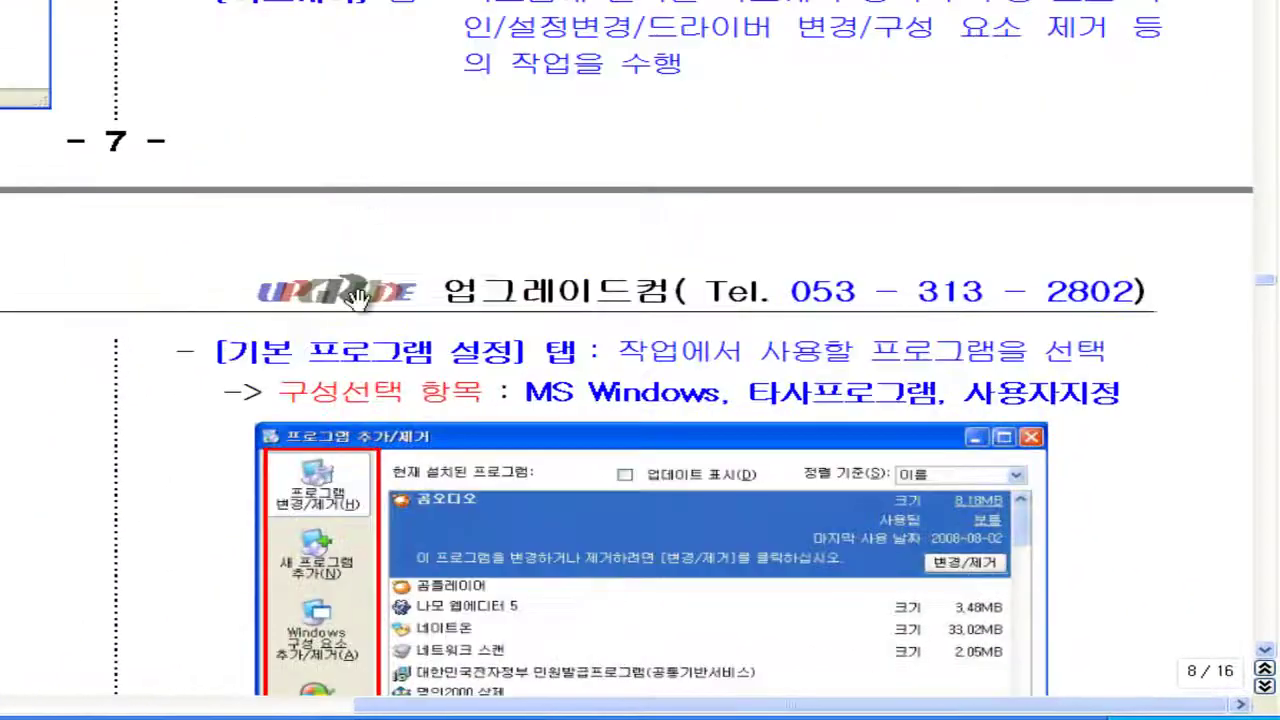
- Circle MS Windows, 타사프로그램, 사용자지정 in the 구성선택 항목 line with the pen, and clear the marks
scroll(400, 375, "down", 1)
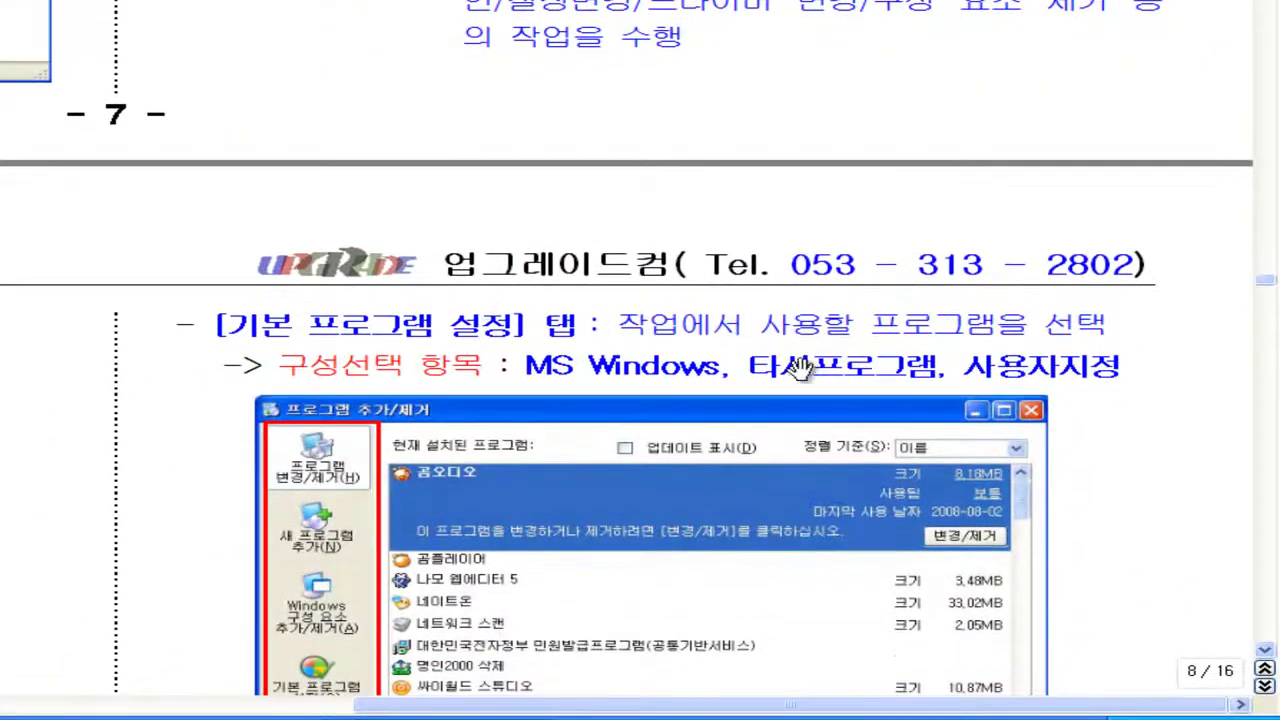
mouse_move(535, 395)
left_mouse_down()
mouse_move(520, 365)
mouse_move(975, 348)
mouse_move(1068, 400)
mouse_move(640, 415)
mouse_move(525, 395)
left_mouse_up()
mouse_move(1070, 400)
left_mouse_down()
mouse_move(1220, 370)
mouse_move(1115, 365)
left_mouse_up()
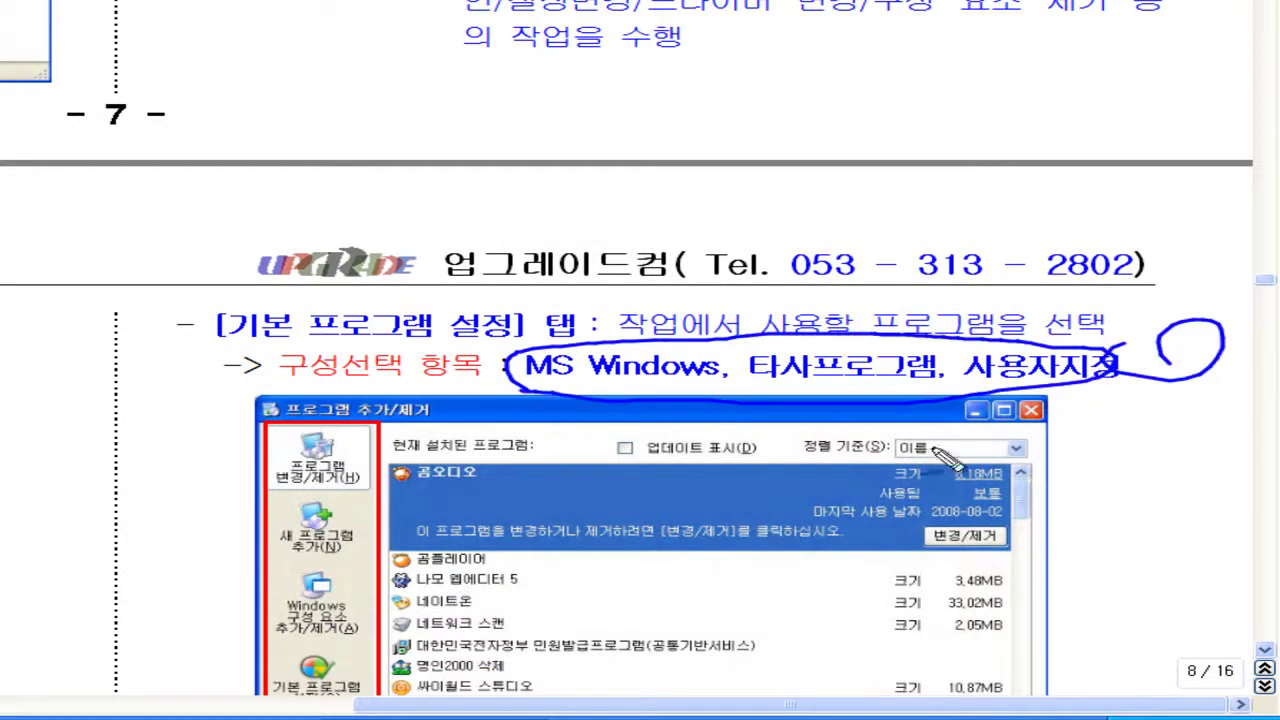
left_click_drag(836, 490, 842, 478)
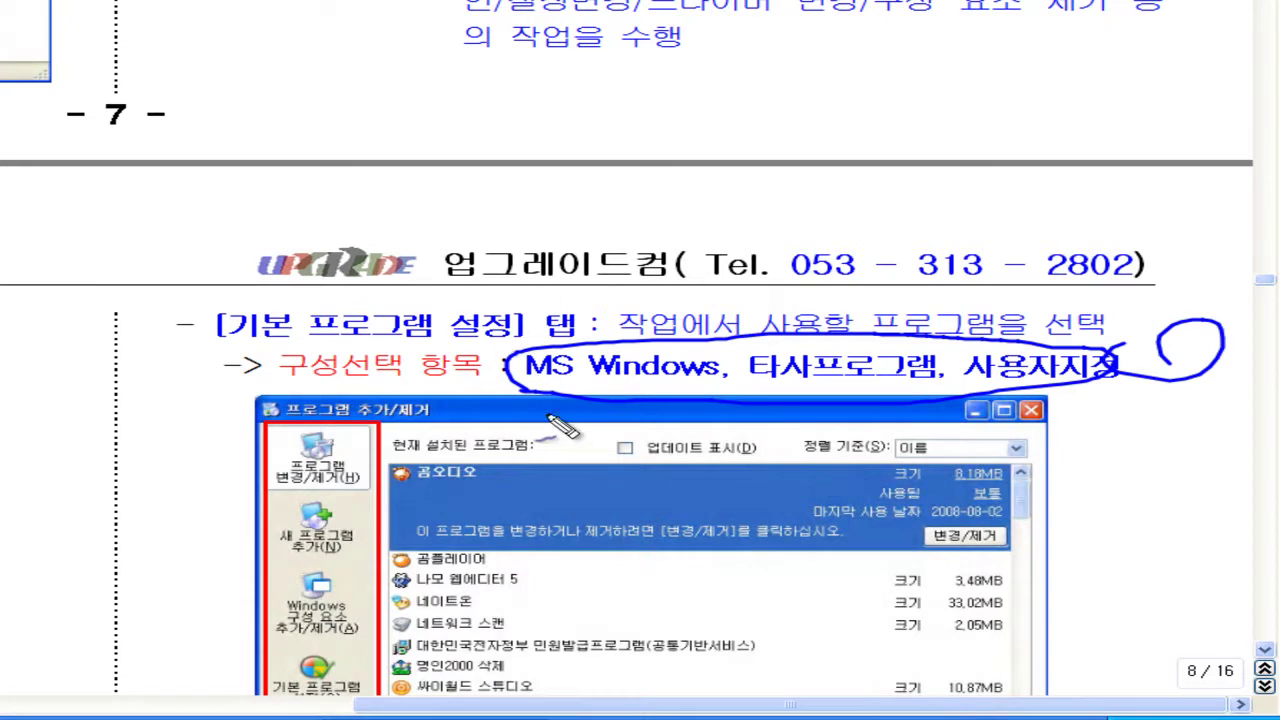
key("Escape")
- Circle 추가/제거, the 기본 프로그램 설정 category and part of the program list with the pen in the document's 프로그램 추가/제거 picture
scroll(389, 523, "down", 5)
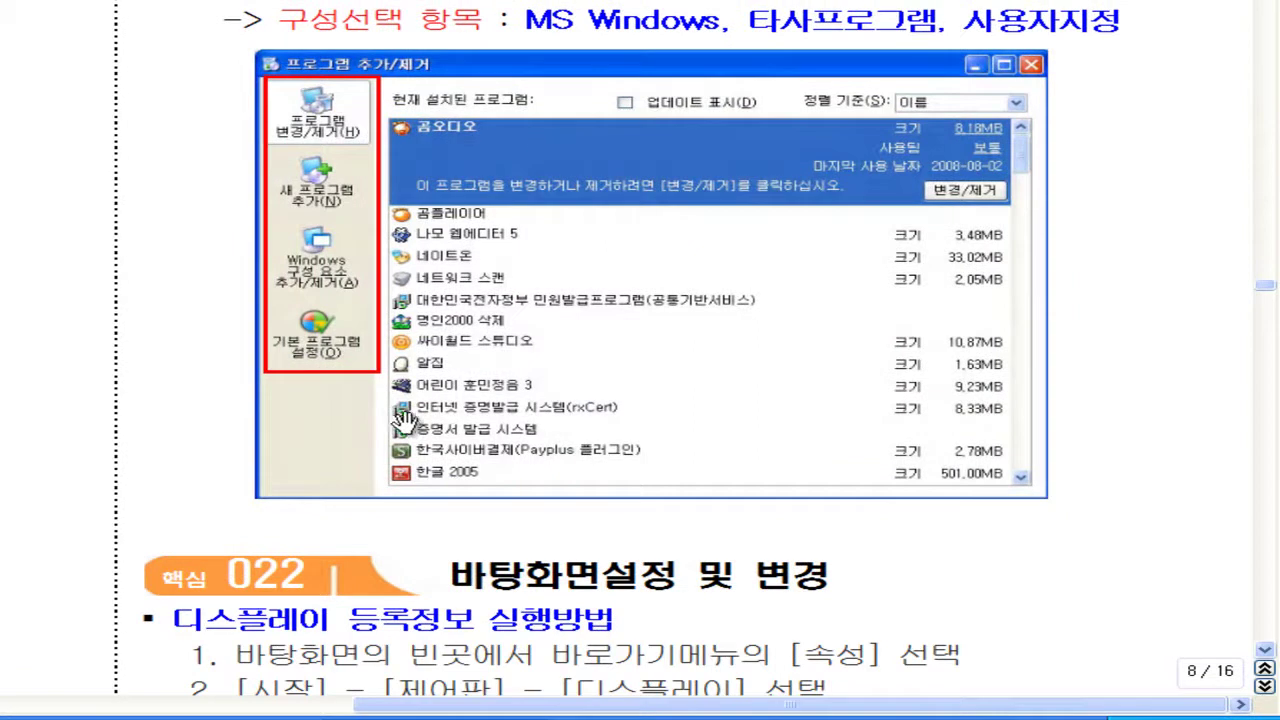
left_click_drag(298, 368, 242, 360)
left_click(210, 73)
left_click(218, 196)
left_click_drag(345, 80, 430, 65)
mouse_move(395, 362)
left_mouse_down()
mouse_move(372, 350)
mouse_move(414, 378)
left_mouse_up()
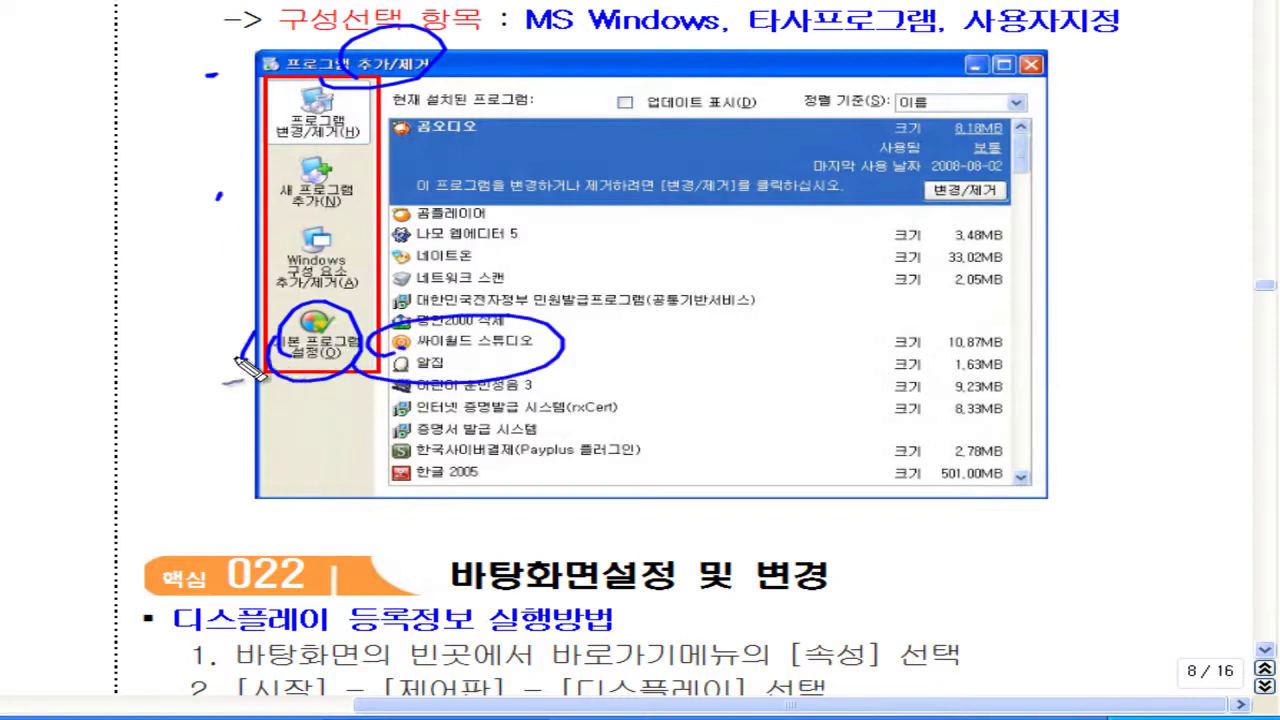
left_click_drag(385, 306, 380, 318)
left_click_drag(350, 390, 393, 340)
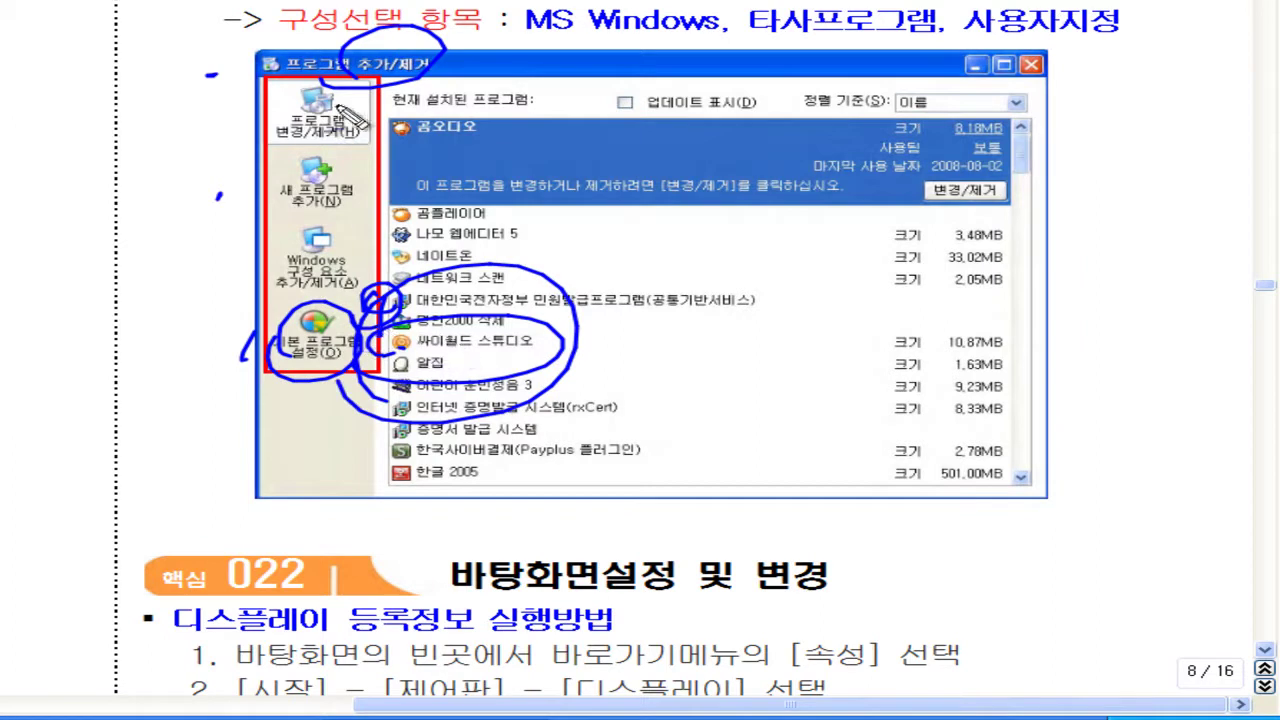